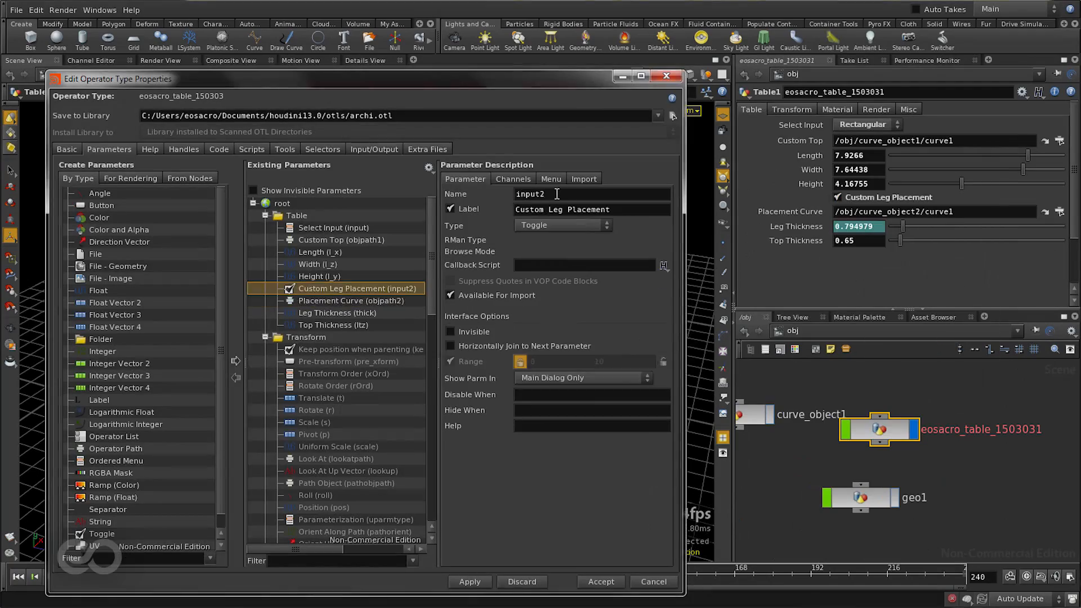
{"action": "left_click", "coordinate": [341, 240]}
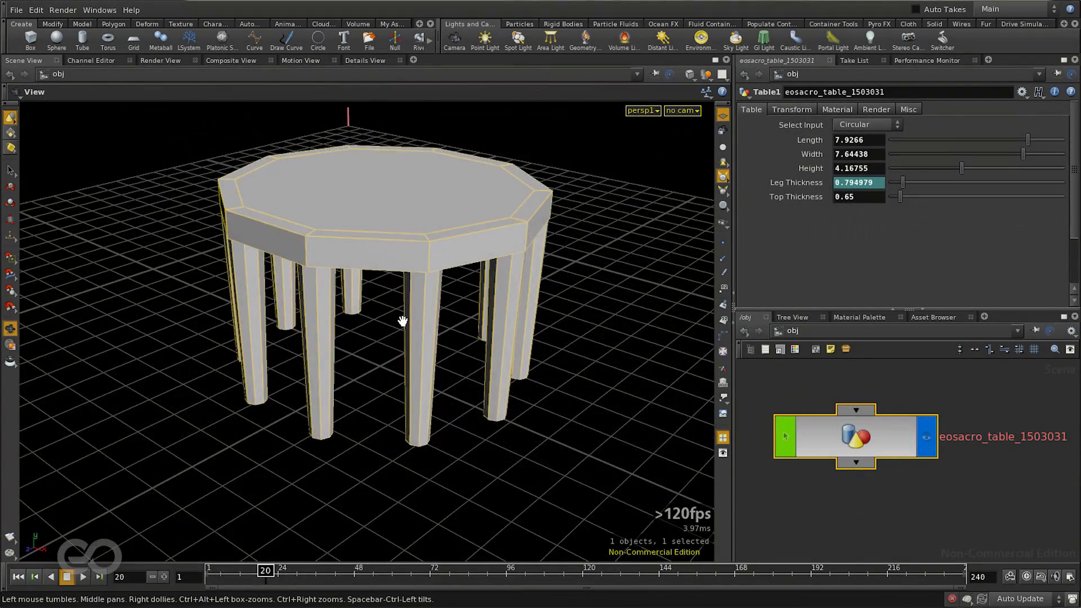
Hide the table asset so that only the ground grid is displayed.
{"action": "left_click_drag", "start_coordinate": [403, 321], "coordinate": [541, 418]}
{"action": "right_click_drag", "start_coordinate": [541, 418], "coordinate": [304, 405]}
{"action": "left_click", "coordinate": [926, 442]}
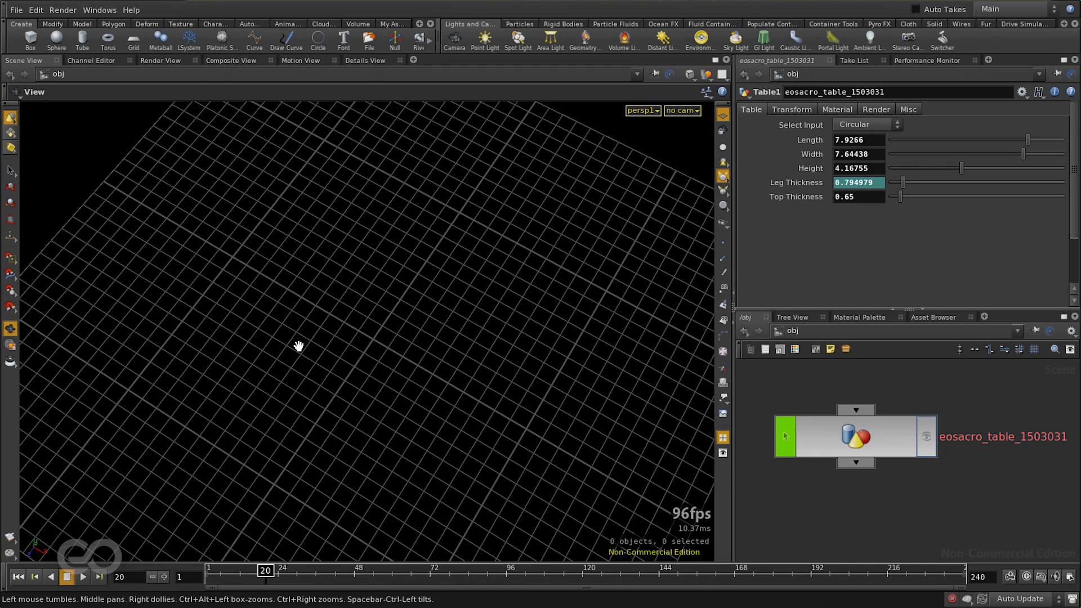
Draw an open, irregular 12-point polygon curve on the ground grid, outlining a concave tabletop shape.
{"action": "left_click", "coordinate": [255, 37]}
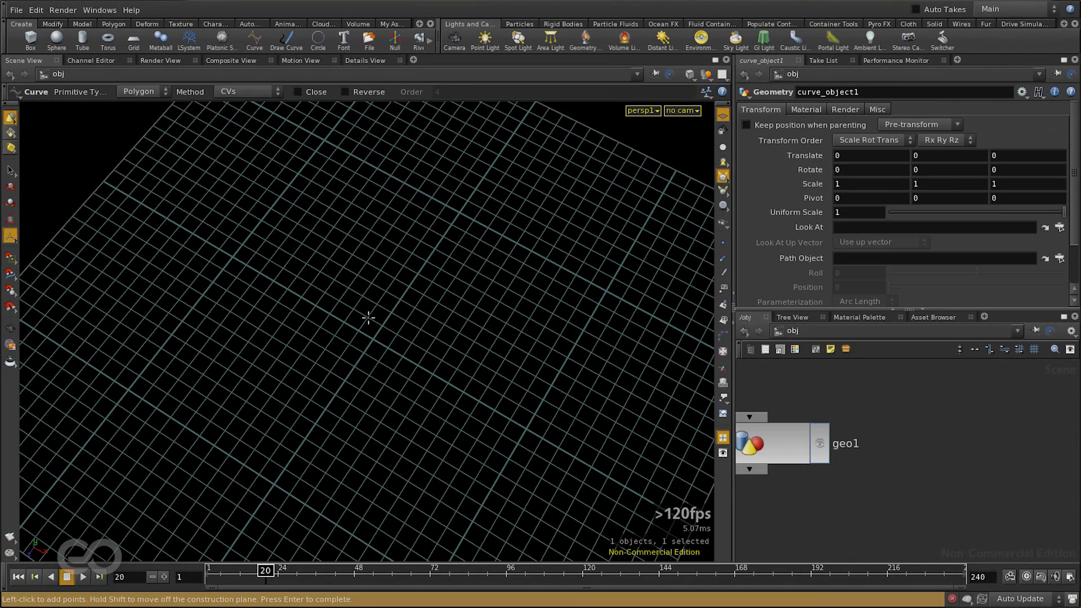
{"action": "left_click", "coordinate": [325, 240]}
{"action": "left_click", "coordinate": [462, 224]}
{"action": "left_click", "coordinate": [532, 315]}
{"action": "left_click", "coordinate": [552, 410]}
{"action": "left_click", "coordinate": [468, 484]}
{"action": "left_click", "coordinate": [382, 426]}
{"action": "left_click", "coordinate": [315, 388]}
{"action": "left_click", "coordinate": [212, 470]}
{"action": "left_click", "coordinate": [152, 379]}
{"action": "left_click", "coordinate": [168, 263]}
{"action": "left_click", "coordinate": [268, 296]}
{"action": "left_click", "coordinate": [281, 223]}
{"action": "key", "text": "Return"}
{"action": "key", "text": "Escape"}
{"action": "left_click_drag", "start_coordinate": [321, 308], "coordinate": [304, 347]}
{"action": "key", "text": "Return"}
{"action": "key", "text": "h"}
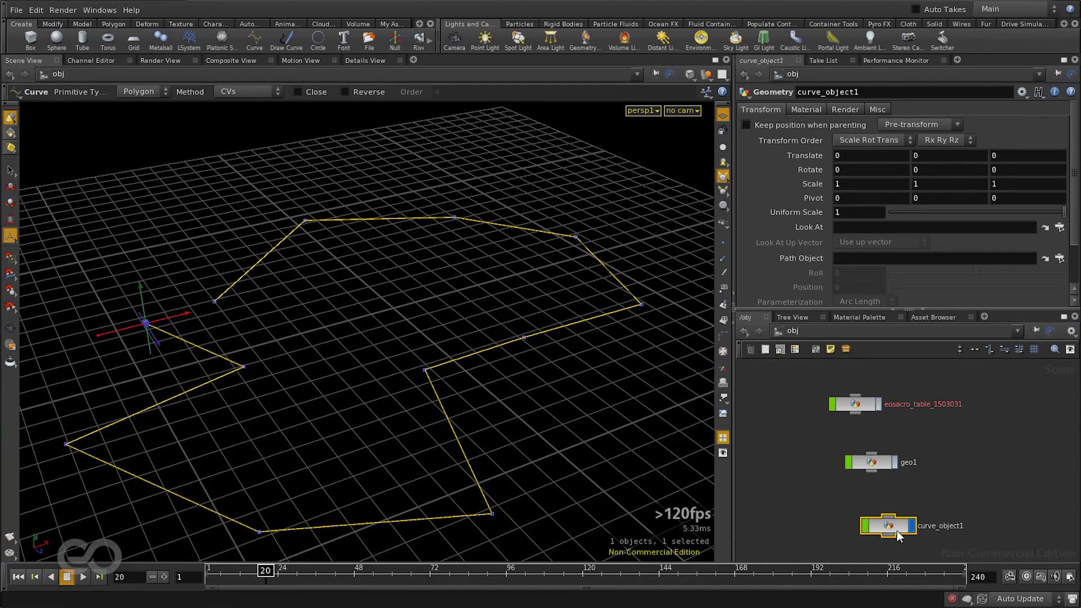
Place the curve_object1 node beside the table asset, display the table again and hide the curve object.
{"action": "left_click_drag", "start_coordinate": [896, 531], "coordinate": [794, 410]}
{"action": "scroll", "coordinate": [852, 404], "scroll_direction": "up", "scroll_amount": 6}
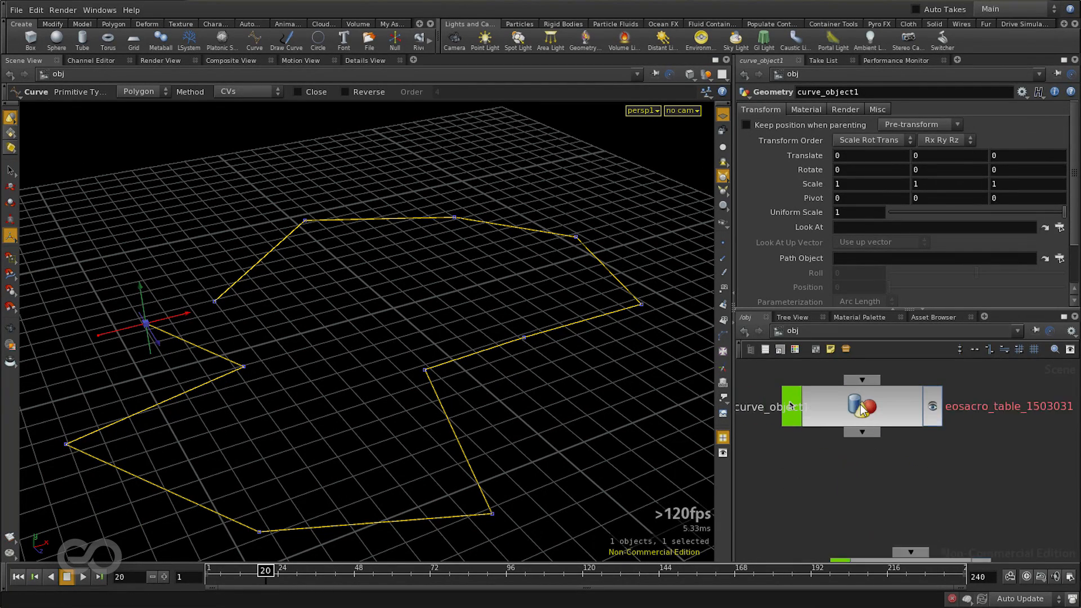
{"action": "left_click", "coordinate": [945, 417]}
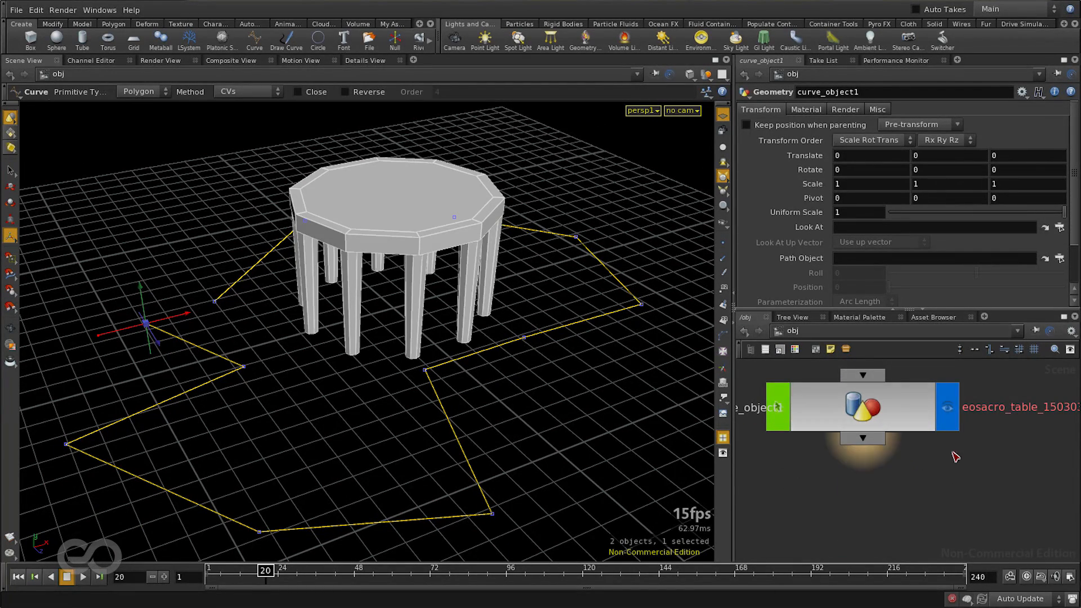
{"action": "scroll", "coordinate": [935, 484], "scroll_direction": "down", "scroll_amount": 5}
{"action": "scroll", "coordinate": [829, 483], "scroll_direction": "up", "scroll_amount": 4}
{"action": "left_click", "coordinate": [833, 437]}
{"action": "scroll", "coordinate": [799, 469], "scroll_direction": "down", "scroll_amount": 3}
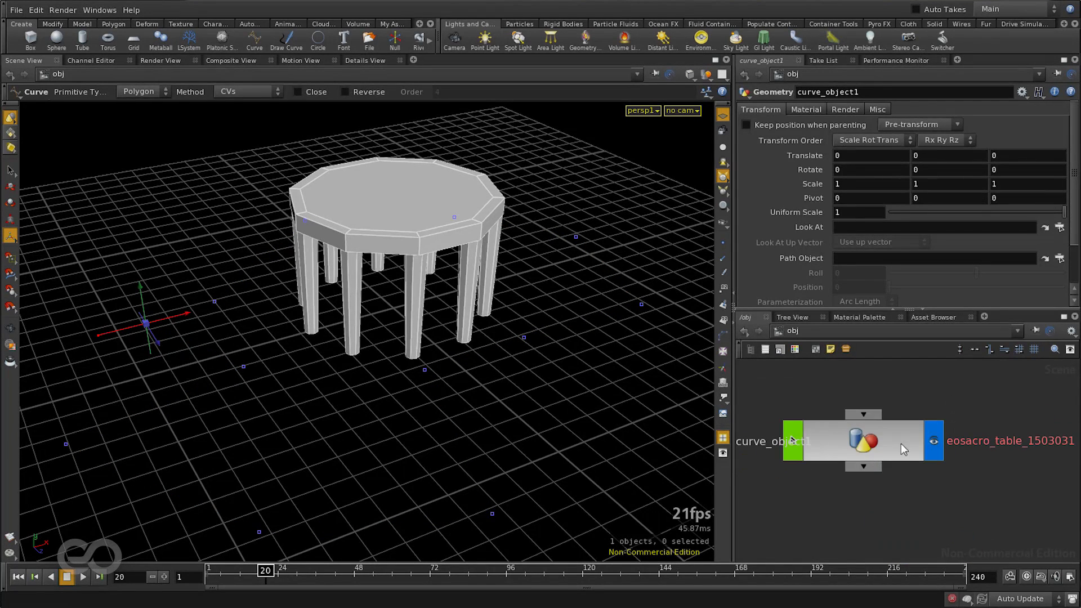
Enter the table asset's network and turn off the display of normals in the viewport.
{"action": "double_click", "coordinate": [899, 445]}
{"action": "scroll", "coordinate": [879, 443], "scroll_direction": "down", "scroll_amount": 3}
{"action": "scroll", "coordinate": [929, 472], "scroll_direction": "up", "scroll_amount": 4}
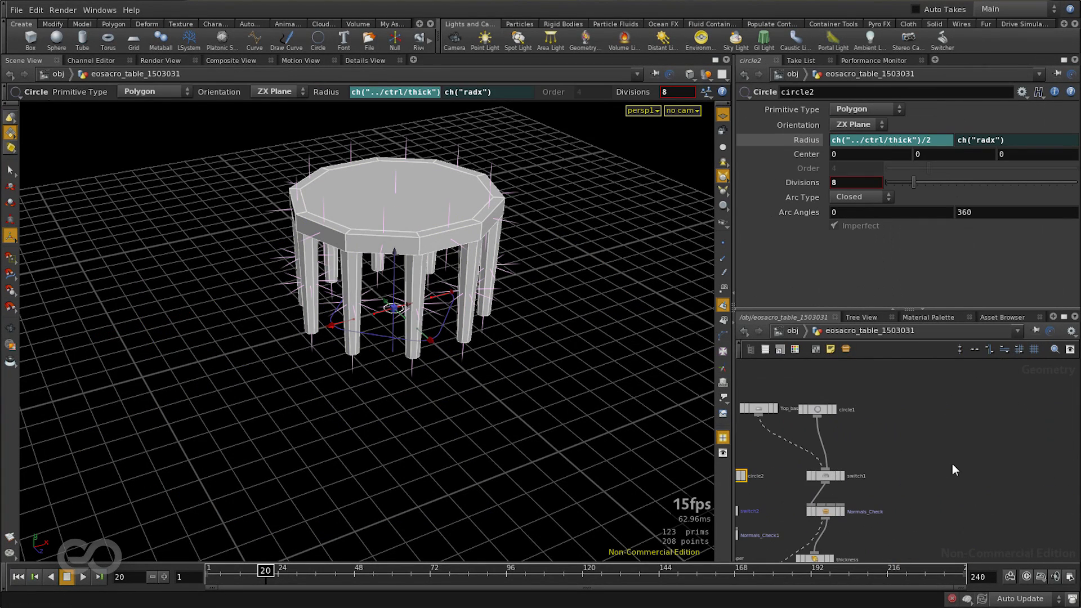
{"action": "left_click", "coordinate": [723, 304]}
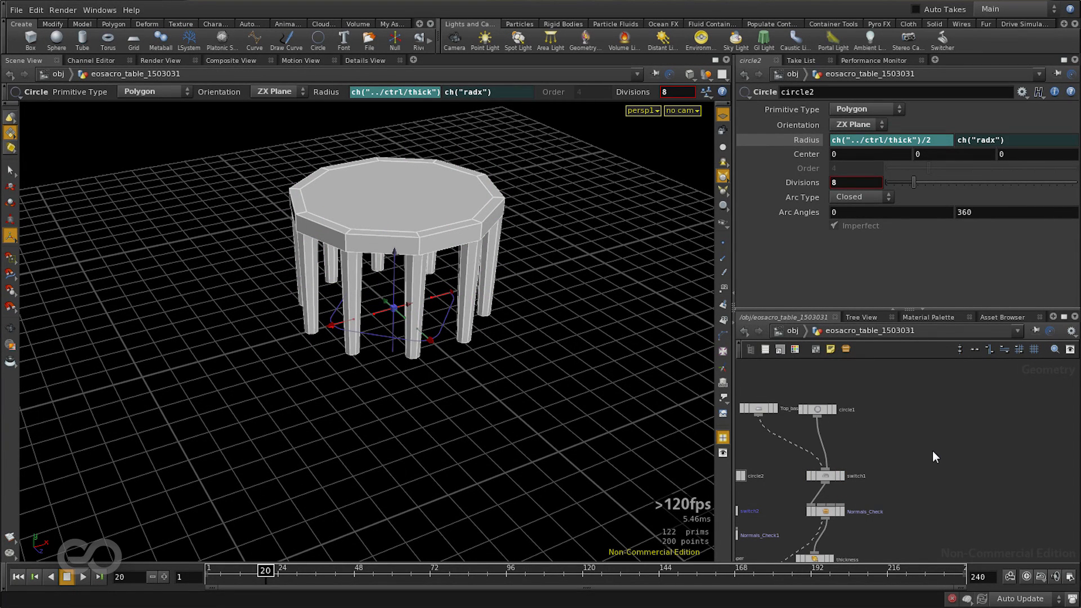
Add an Object Merge node beside circle1 and make it the displayed node.
{"action": "key", "text": "Tab"}
{"action": "type", "text": "Merge"}
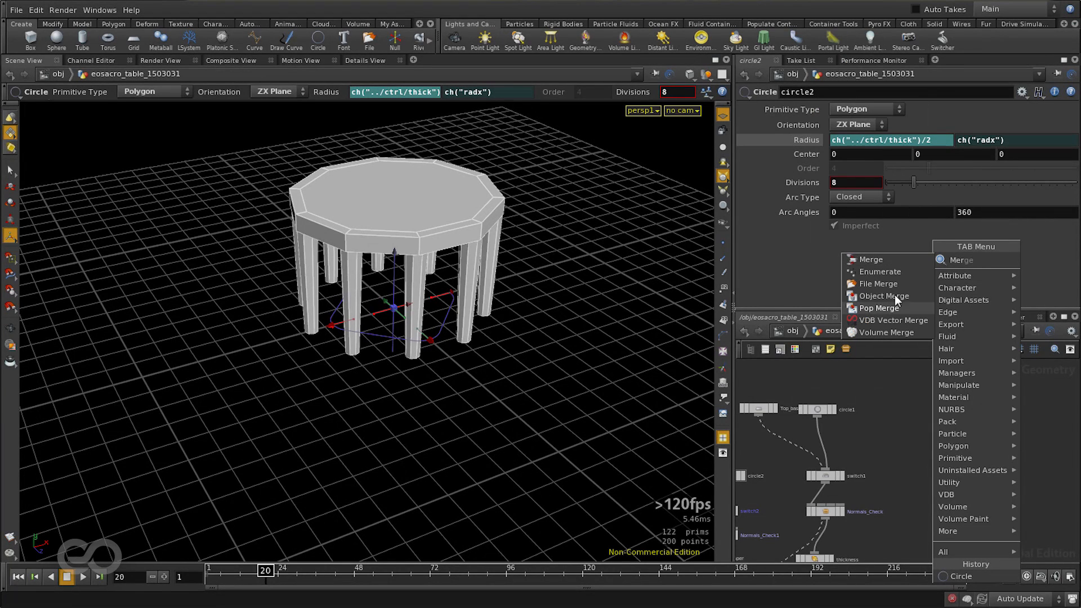
{"action": "left_click", "coordinate": [890, 296]}
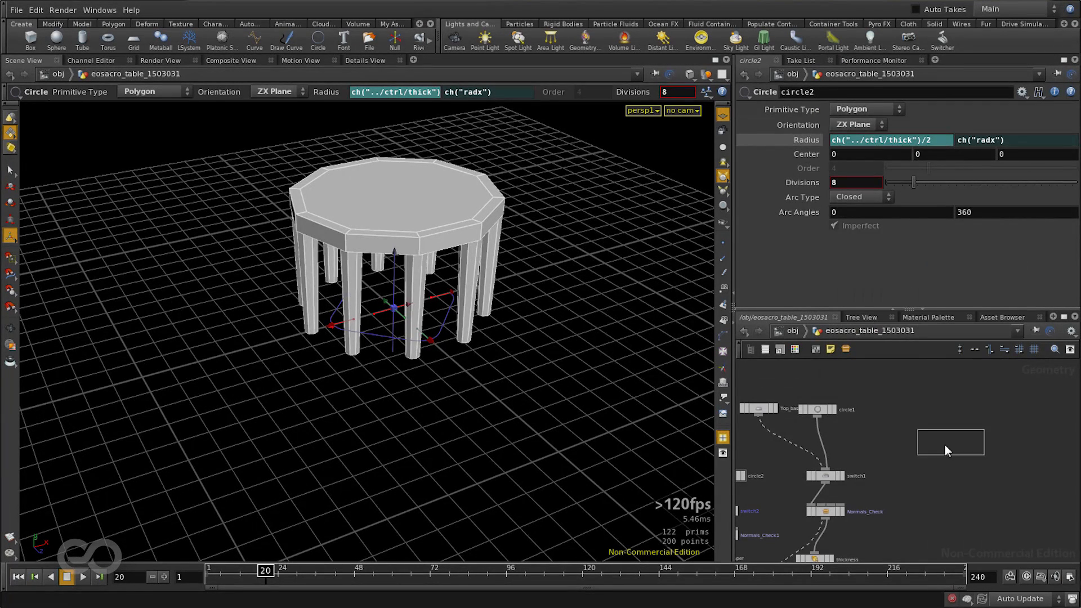
{"action": "left_click", "coordinate": [896, 432]}
{"action": "scroll", "coordinate": [901, 433], "scroll_direction": "up", "scroll_amount": 5}
{"action": "left_click", "coordinate": [907, 441]}
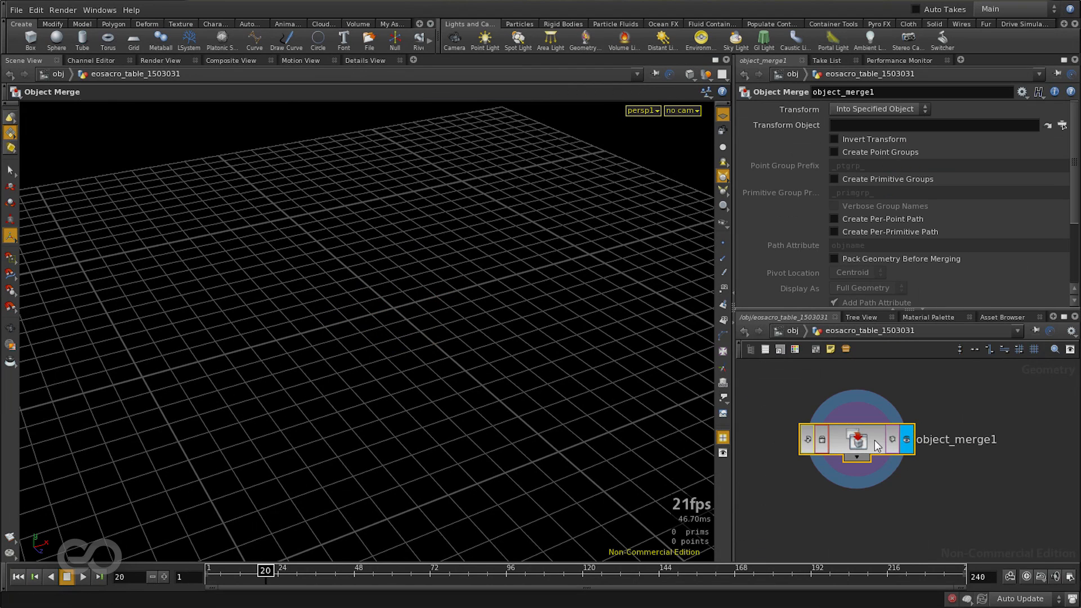
Set the Object Merge node's Object 1 to /obj/curve_object1/curve1.
{"action": "scroll", "coordinate": [746, 170], "scroll_direction": "down", "scroll_amount": 2}
{"action": "scroll", "coordinate": [747, 175], "scroll_direction": "down", "scroll_amount": 1}
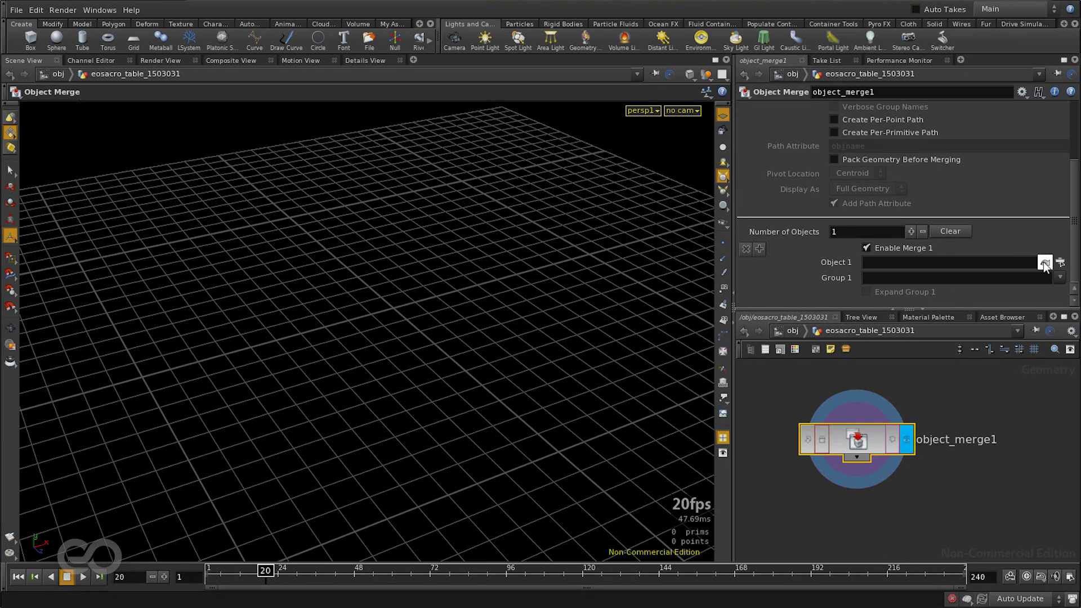
{"action": "left_click", "coordinate": [1059, 263]}
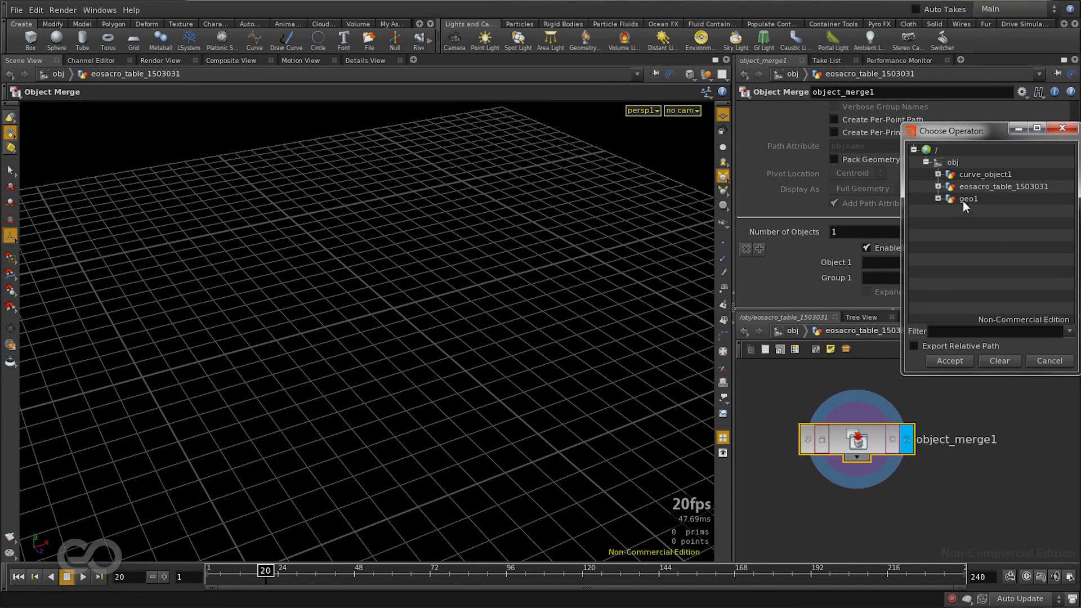
{"action": "left_click", "coordinate": [938, 175]}
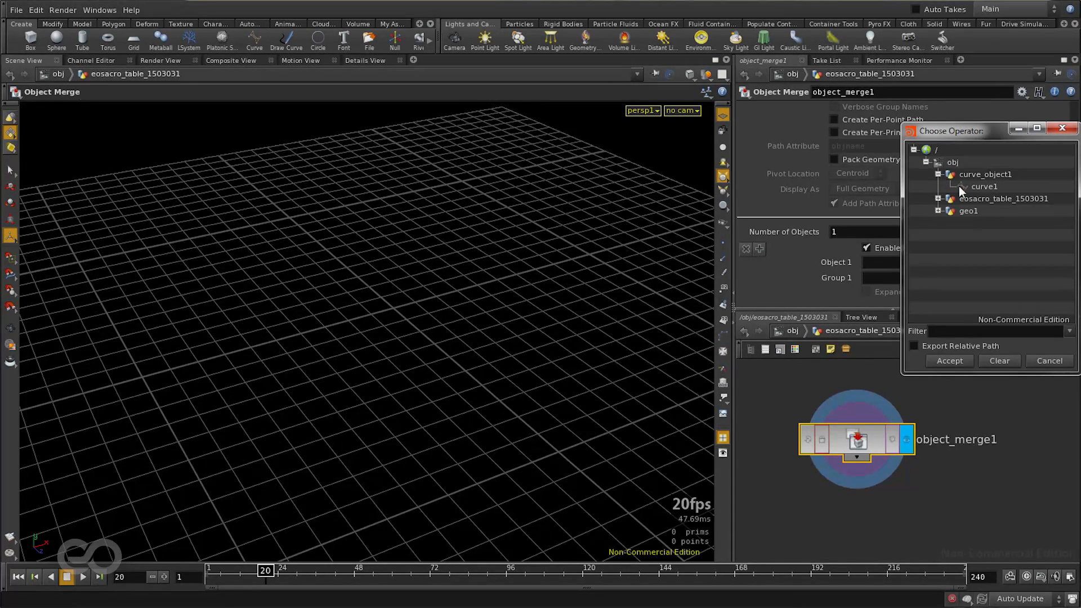
{"action": "left_click", "coordinate": [989, 186]}
{"action": "left_click", "coordinate": [958, 363]}
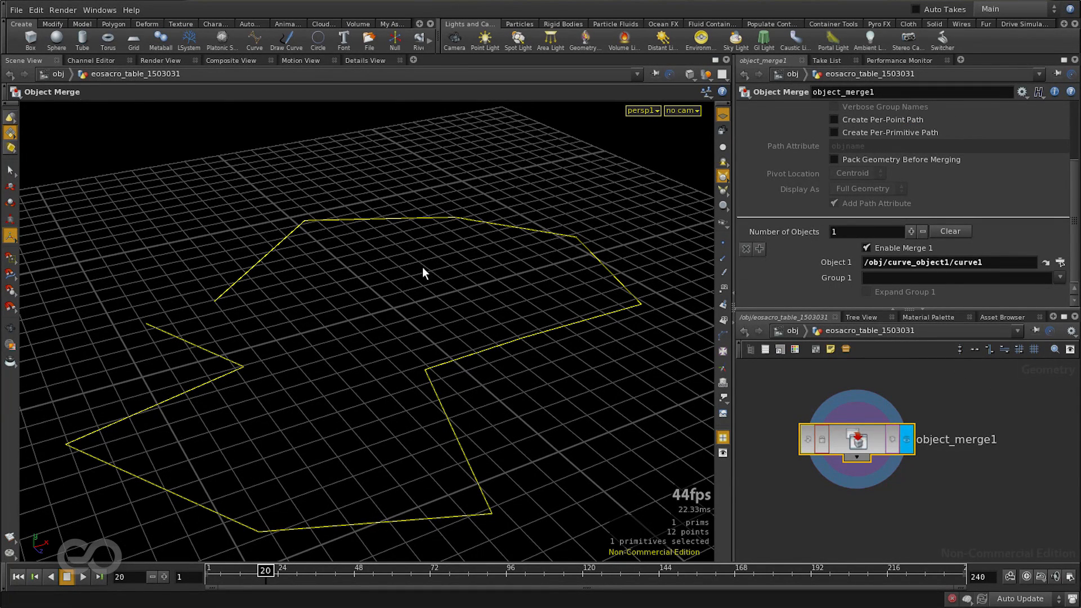
Connect object_merge1 to the first input of Normals_Check in place of switch1 and display Normals_Check.
{"action": "scroll", "coordinate": [964, 456], "scroll_direction": "down", "scroll_amount": 5}
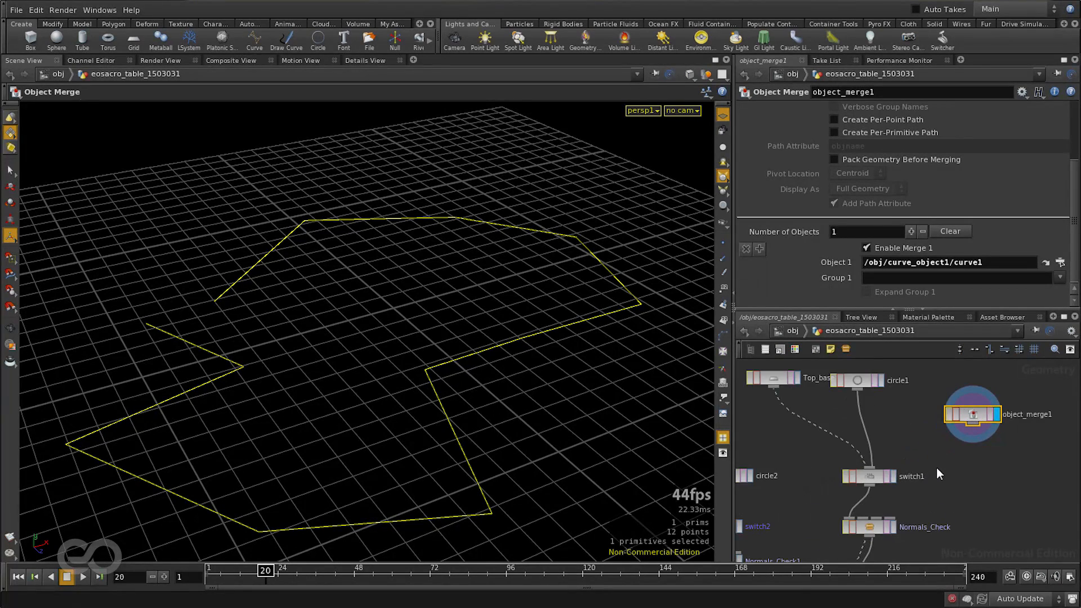
{"action": "scroll", "coordinate": [938, 443], "scroll_direction": "up", "scroll_amount": 3}
{"action": "left_click_drag", "start_coordinate": [973, 402], "coordinate": [851, 485]}
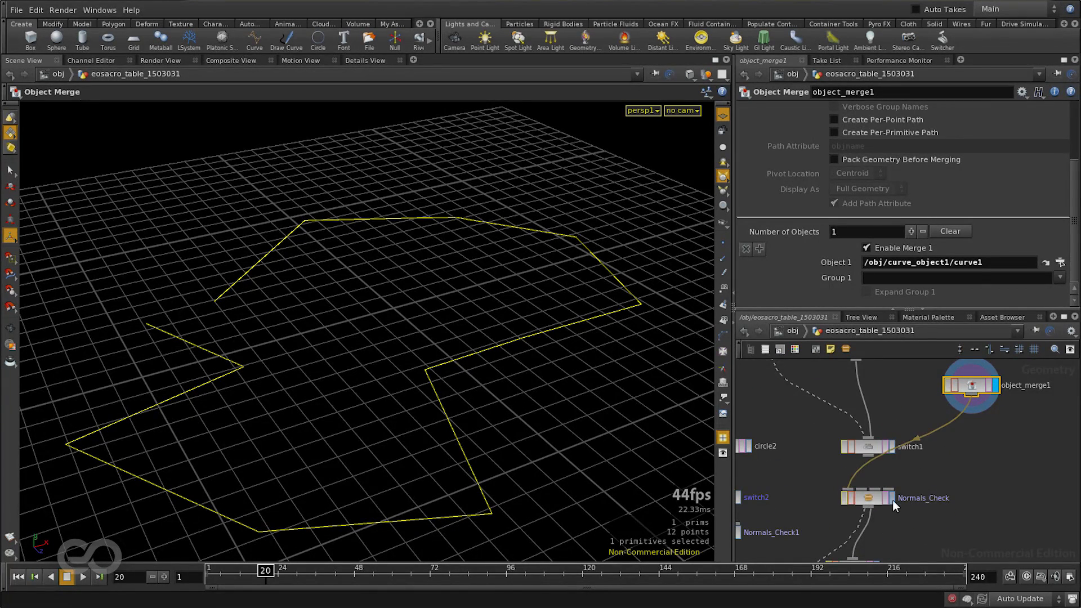
{"action": "left_click", "coordinate": [891, 498]}
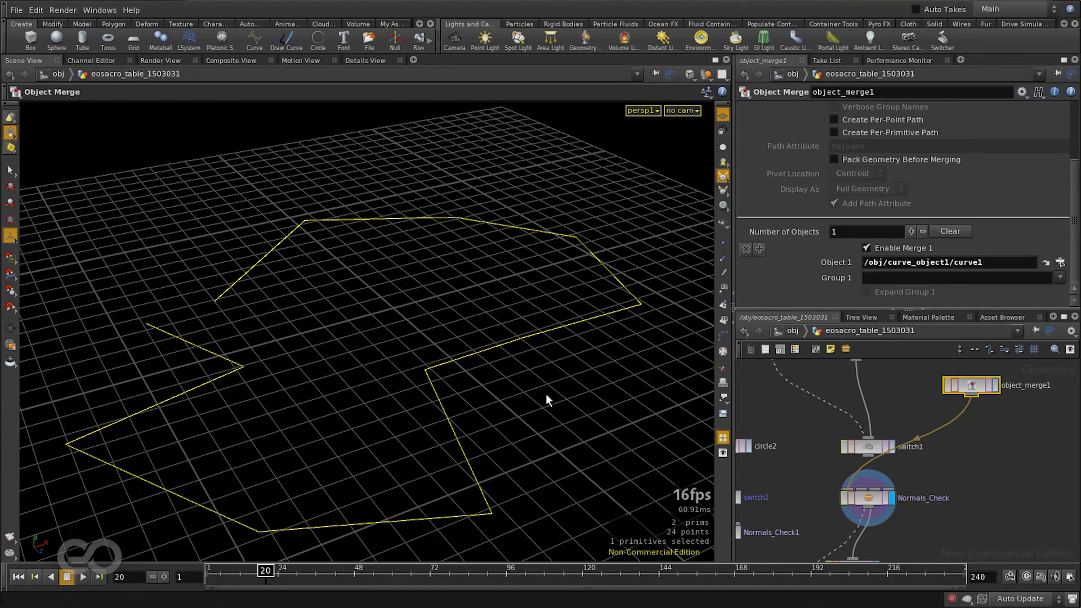
{"action": "key", "text": "Escape"}
{"action": "left_click_drag", "start_coordinate": [314, 398], "coordinate": [544, 418]}
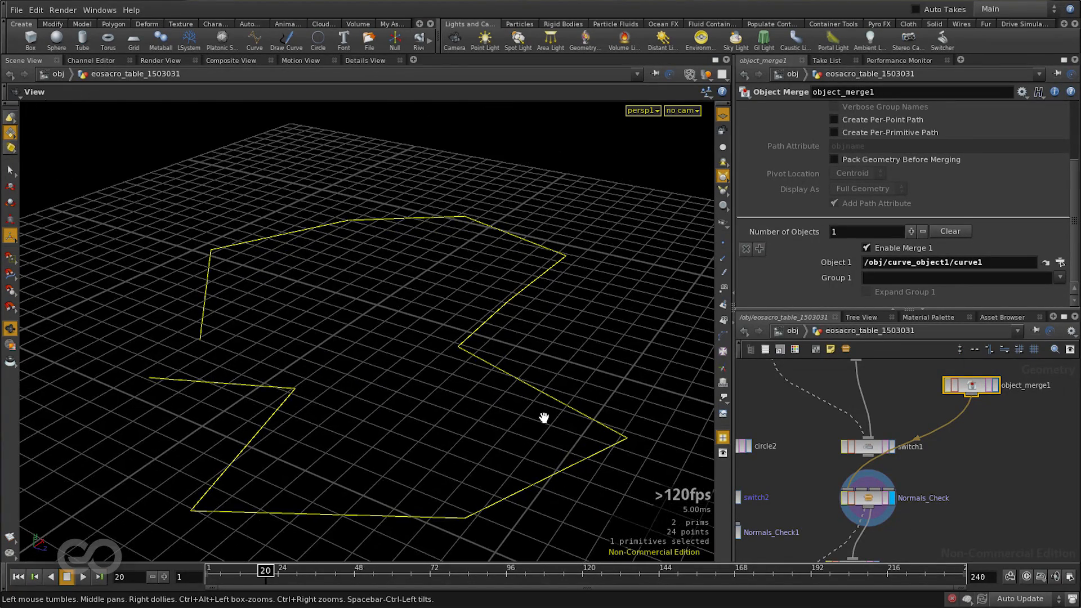
Display the merge1 node and examine the table geometry built from the custom curve.
{"action": "scroll", "coordinate": [958, 387], "scroll_direction": "down", "scroll_amount": 5}
{"action": "scroll", "coordinate": [907, 515], "scroll_direction": "up", "scroll_amount": 6}
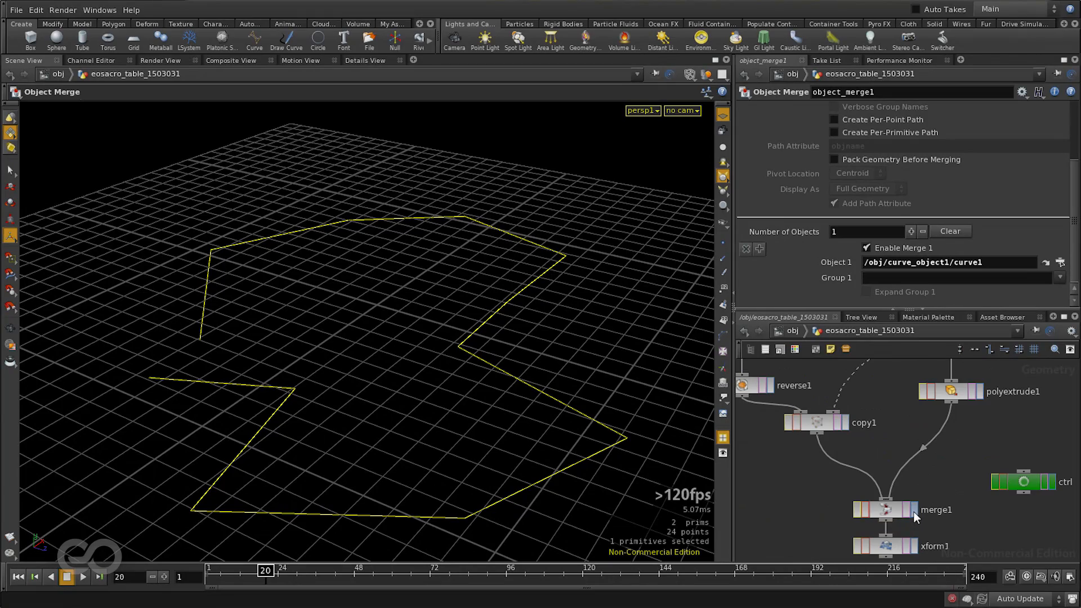
{"action": "left_click", "coordinate": [914, 511]}
{"action": "left_click_drag", "start_coordinate": [336, 337], "coordinate": [390, 377]}
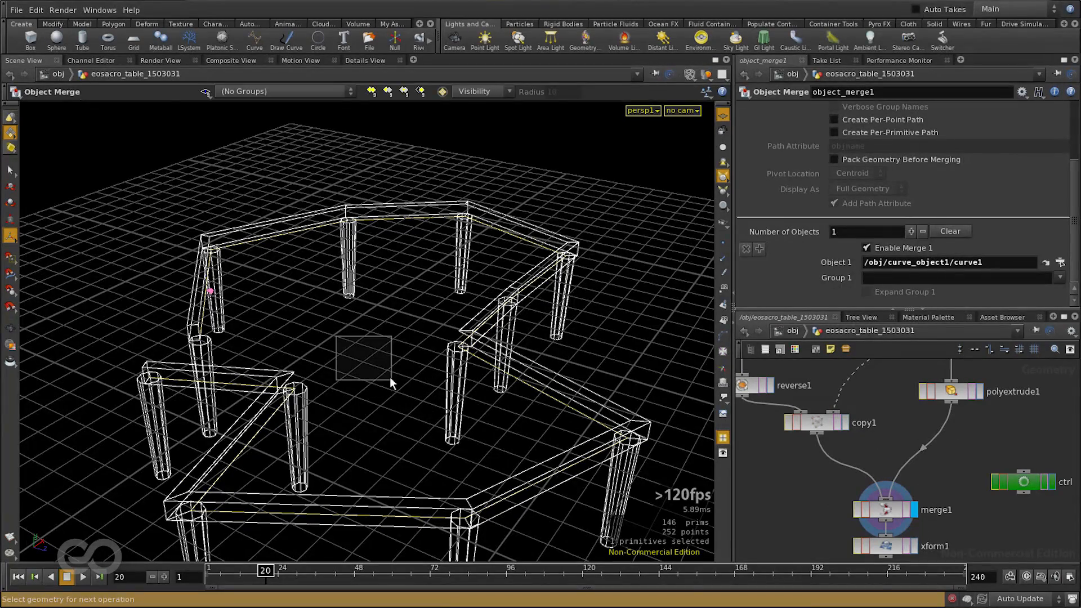
{"action": "key", "text": "Escape"}
{"action": "left_click_drag", "start_coordinate": [309, 292], "coordinate": [514, 360]}
Make xform1 the displayed node and inspect the table frame along the open curve.
{"action": "scroll", "coordinate": [977, 412], "scroll_direction": "down", "scroll_amount": 5}
{"action": "scroll", "coordinate": [940, 475], "scroll_direction": "up", "scroll_amount": 4}
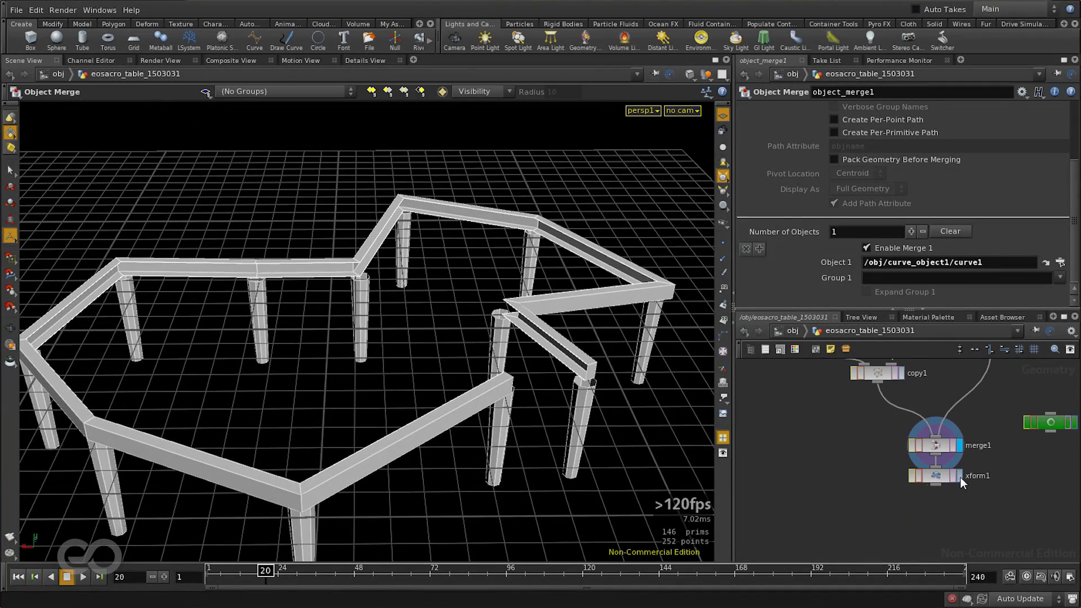
{"action": "left_click", "coordinate": [960, 475]}
{"action": "key", "text": "Escape"}
{"action": "left_click_drag", "start_coordinate": [609, 327], "coordinate": [410, 401]}
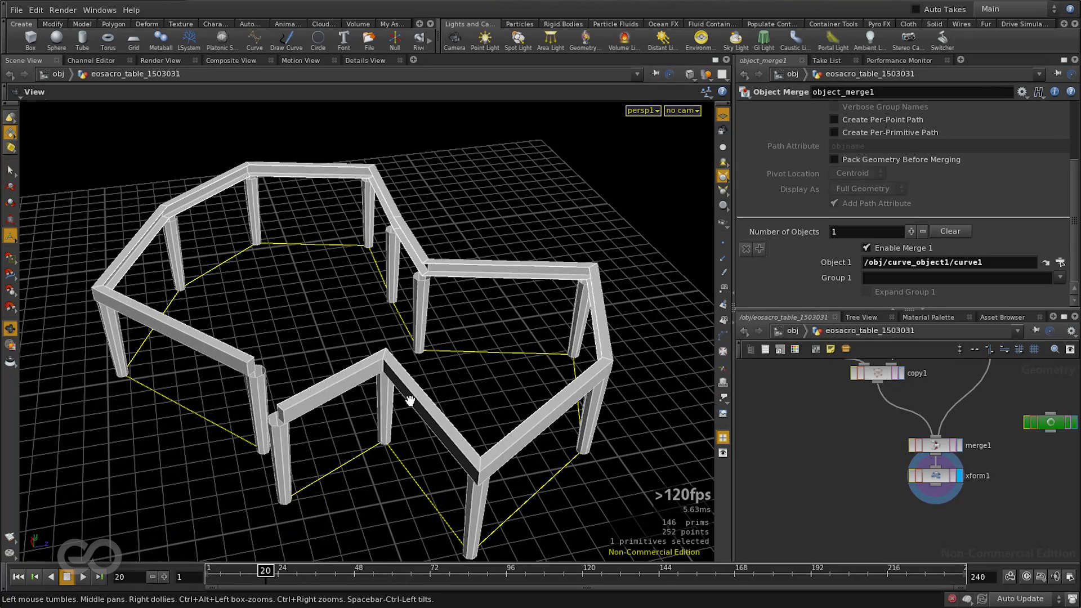
{"action": "key", "text": "Return"}
Insert an Ends node between object_merge1 and Normals_Check.
{"action": "scroll", "coordinate": [821, 472], "scroll_direction": "down", "scroll_amount": 6}
{"action": "scroll", "coordinate": [877, 405], "scroll_direction": "up", "scroll_amount": 6}
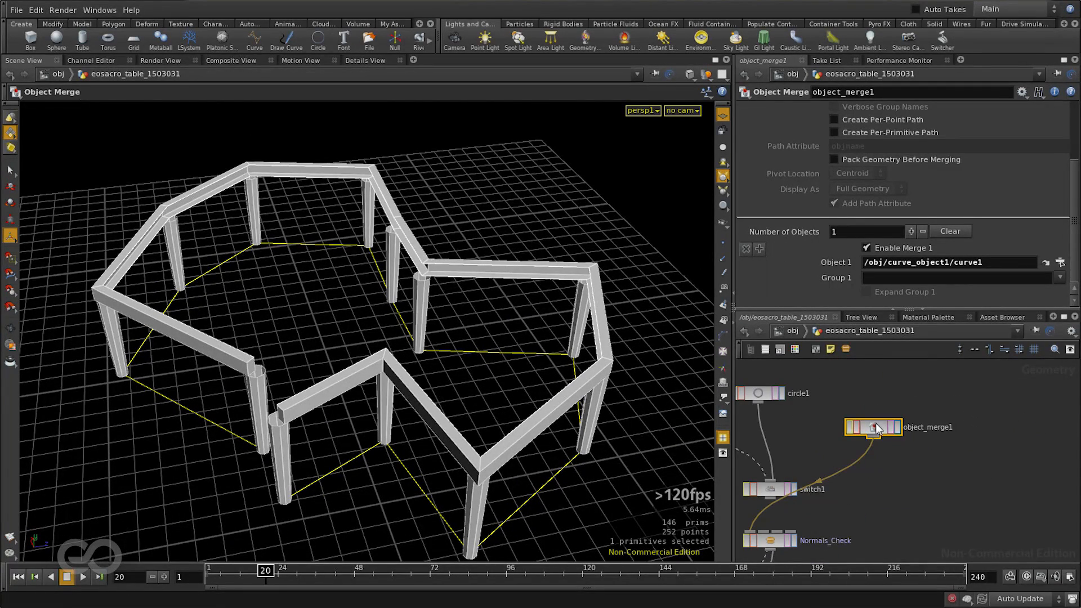
{"action": "left_click_drag", "start_coordinate": [877, 426], "coordinate": [910, 438]}
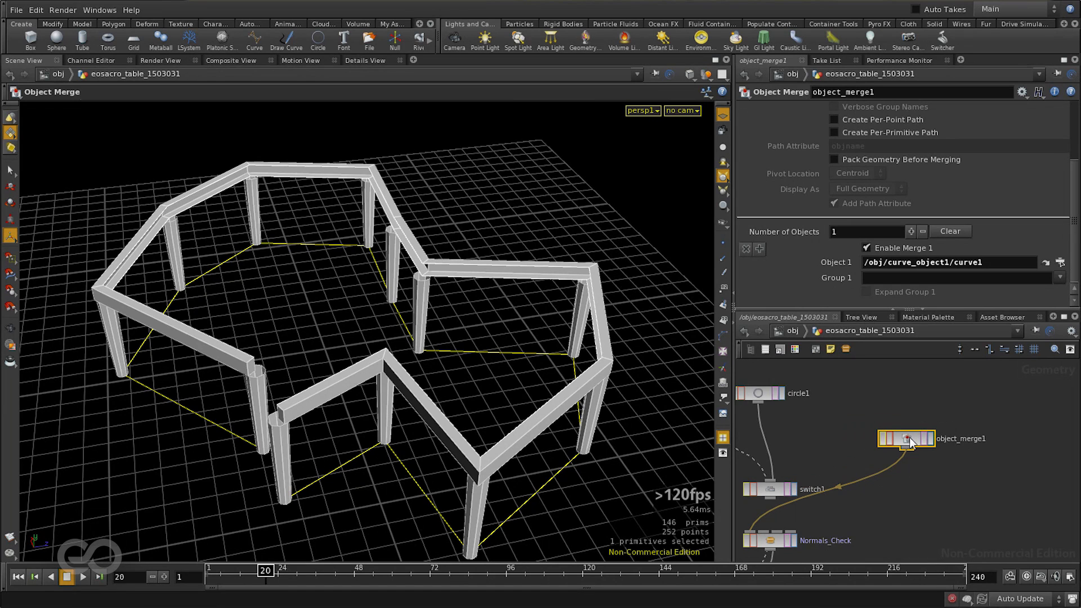
{"action": "left_click", "coordinate": [924, 497]}
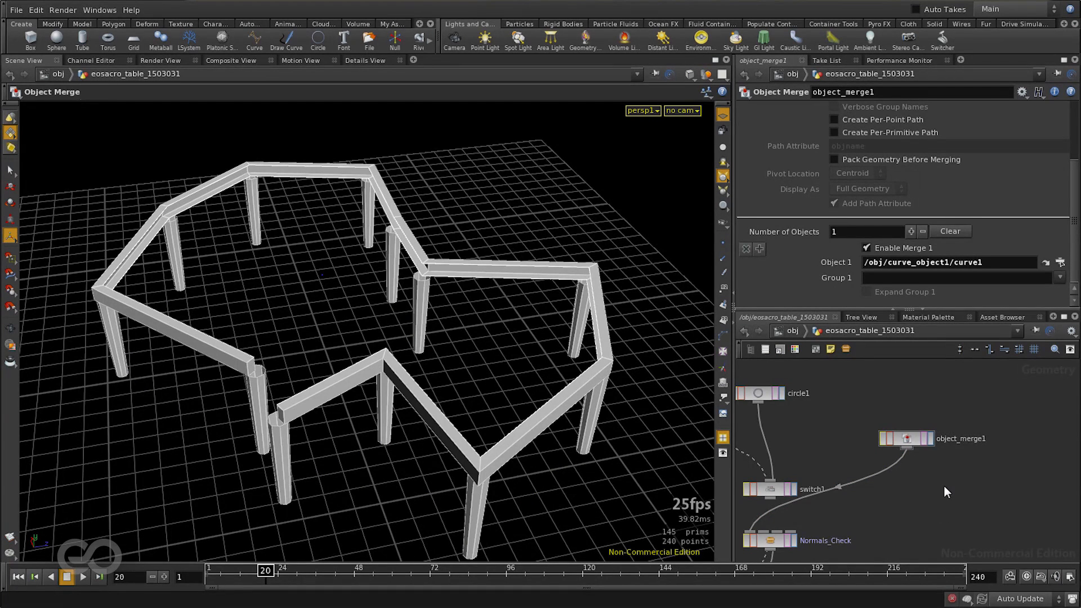
{"action": "key", "text": "Tab"}
{"action": "type", "text": "Ends"}
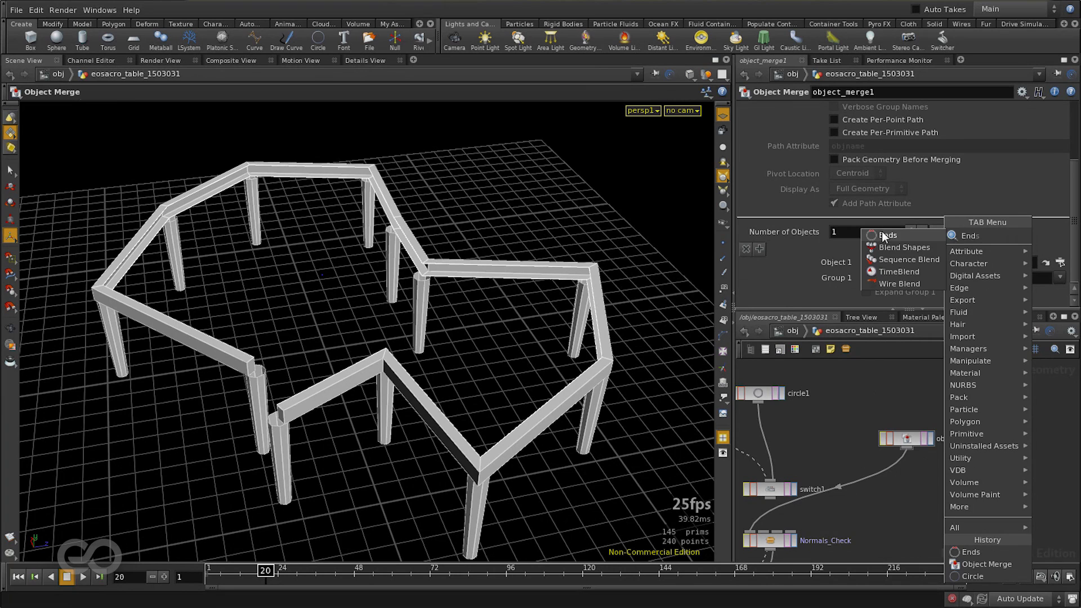
{"action": "left_click", "coordinate": [882, 236]}
{"action": "left_click", "coordinate": [896, 482]}
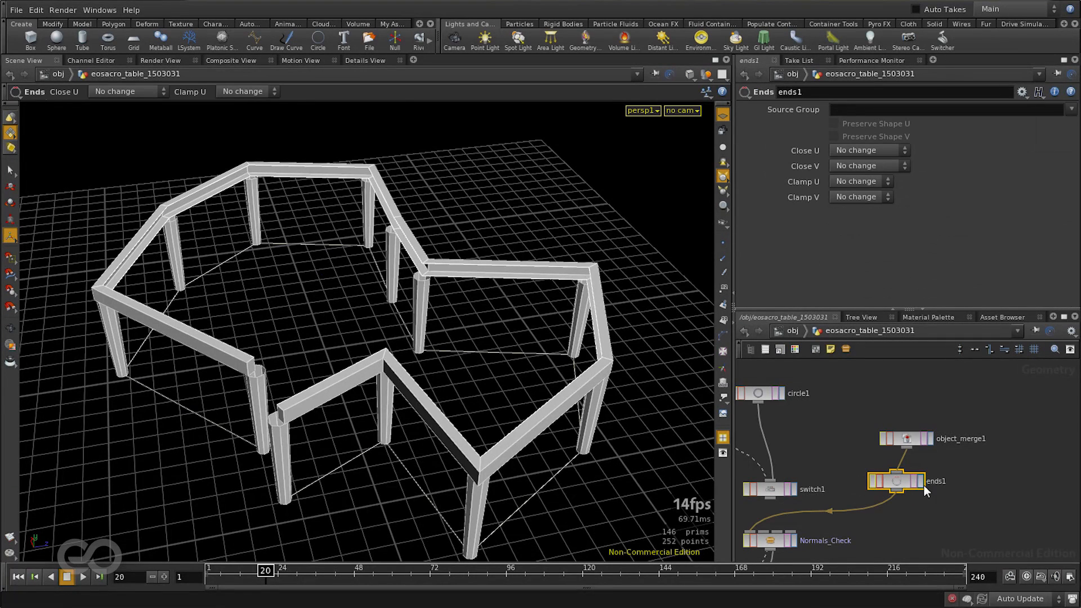
Display the Ends node and set its Close U option to Close Straight.
{"action": "left_click", "coordinate": [921, 482]}
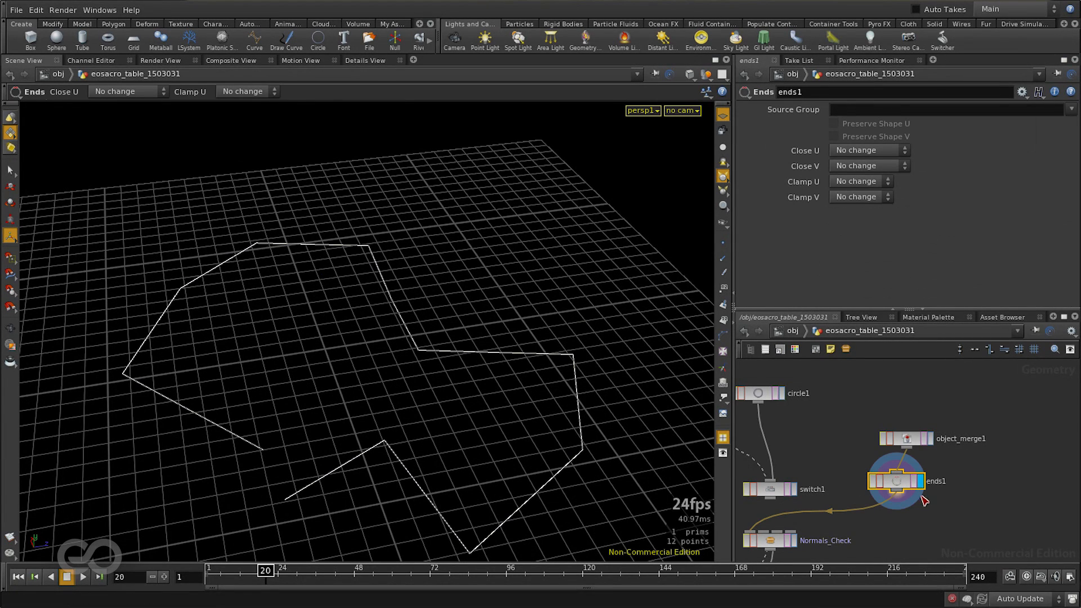
{"action": "left_click", "coordinate": [858, 151]}
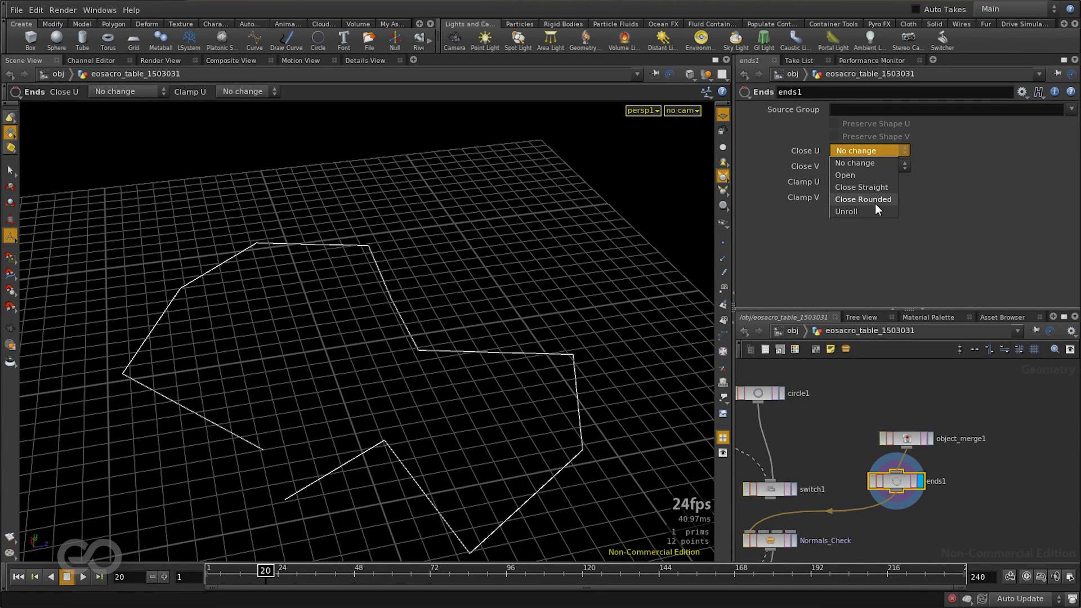
{"action": "left_click", "coordinate": [866, 187]}
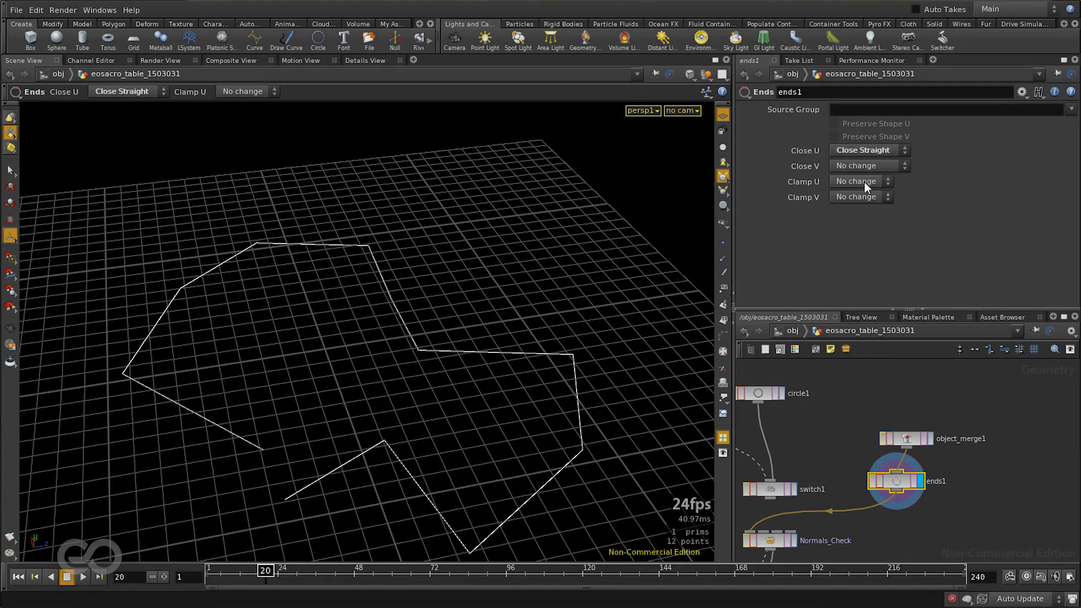
{"action": "left_click_drag", "start_coordinate": [345, 447], "coordinate": [411, 349], "text": "alt"}
Display xform1 again, inspect the closed custom tabletop and return to the obj level.
{"action": "scroll", "coordinate": [828, 452], "scroll_direction": "down", "scroll_amount": 5}
{"action": "middle_click_drag", "start_coordinate": [826, 456], "coordinate": [872, 404]}
{"action": "scroll", "coordinate": [854, 495], "scroll_direction": "up", "scroll_amount": 6}
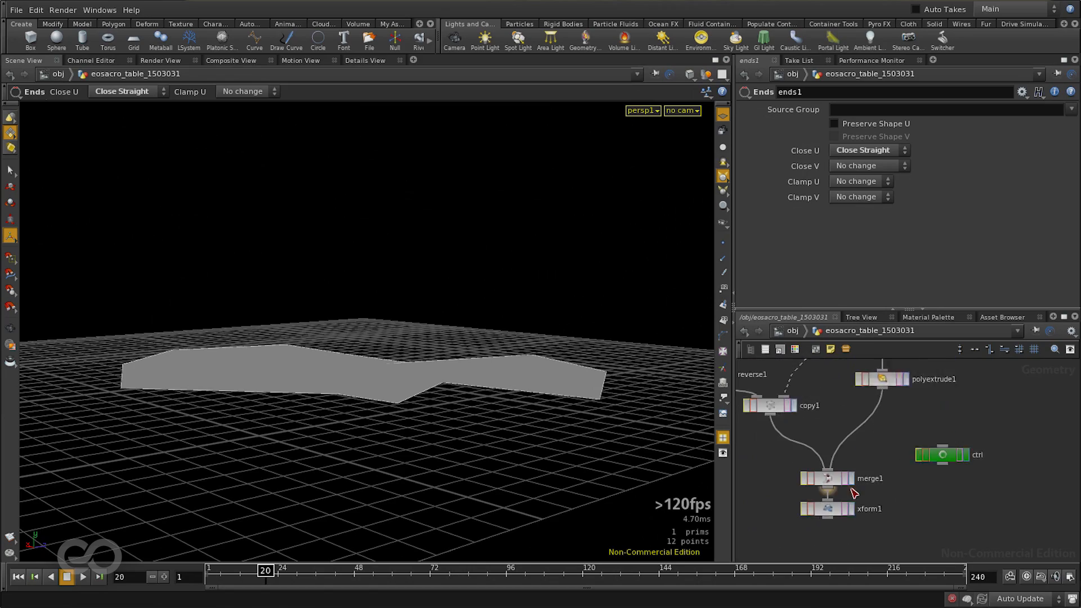
{"action": "left_click", "coordinate": [855, 518]}
{"action": "left_click_drag", "start_coordinate": [341, 309], "coordinate": [318, 347], "text": "alt"}
{"action": "key", "text": "Return"}
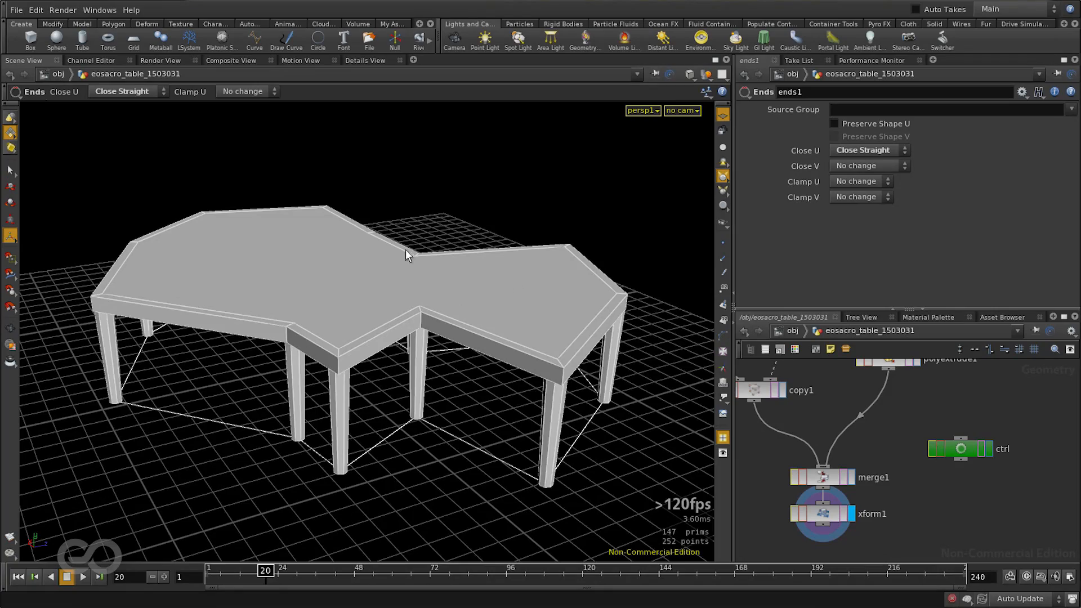
{"action": "key", "text": "Escape"}
{"action": "left_click_drag", "start_coordinate": [399, 392], "coordinate": [376, 407]}
{"action": "left_click", "coordinate": [789, 331]}
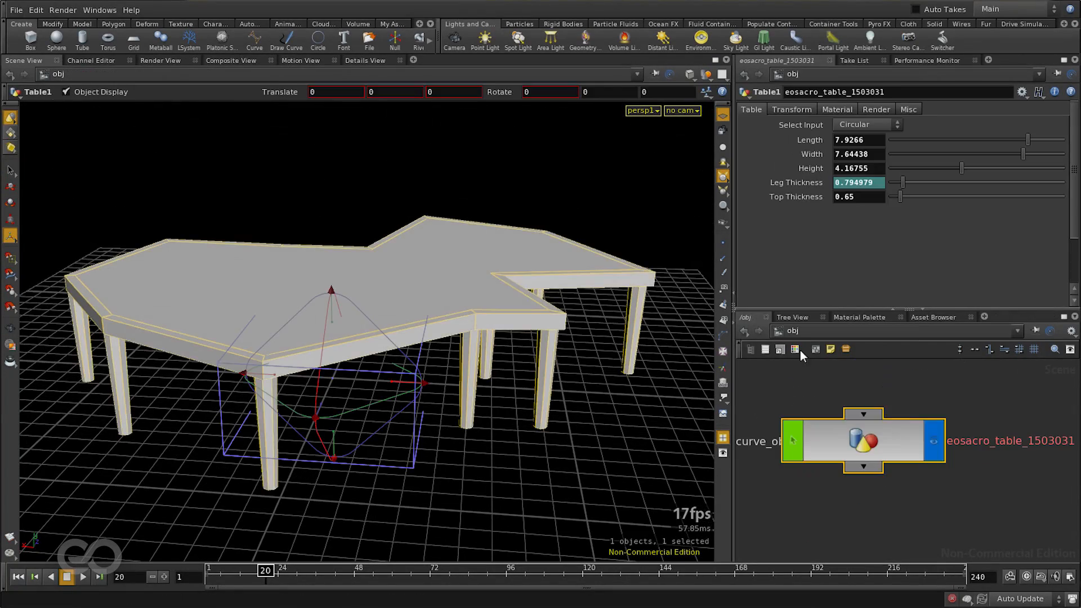
Draw an open seven-point polygon curve on the ground plane inside the table outline, viewed in wireframe.
{"action": "left_click_drag", "start_coordinate": [492, 352], "coordinate": [488, 344], "text": "alt"}
{"action": "key", "text": "shift+w"}
{"action": "right_click_drag", "start_coordinate": [570, 357], "coordinate": [342, 312], "text": "alt"}
{"action": "left_click_drag", "start_coordinate": [341, 312], "coordinate": [359, 367]}
{"action": "key", "text": "Return"}
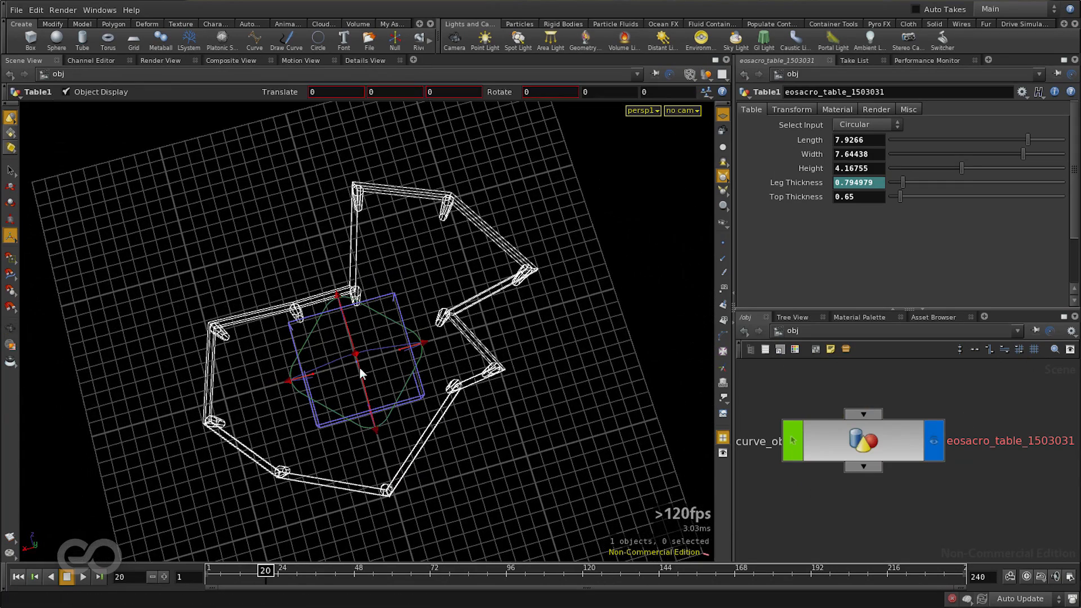
{"action": "left_click", "coordinate": [254, 39]}
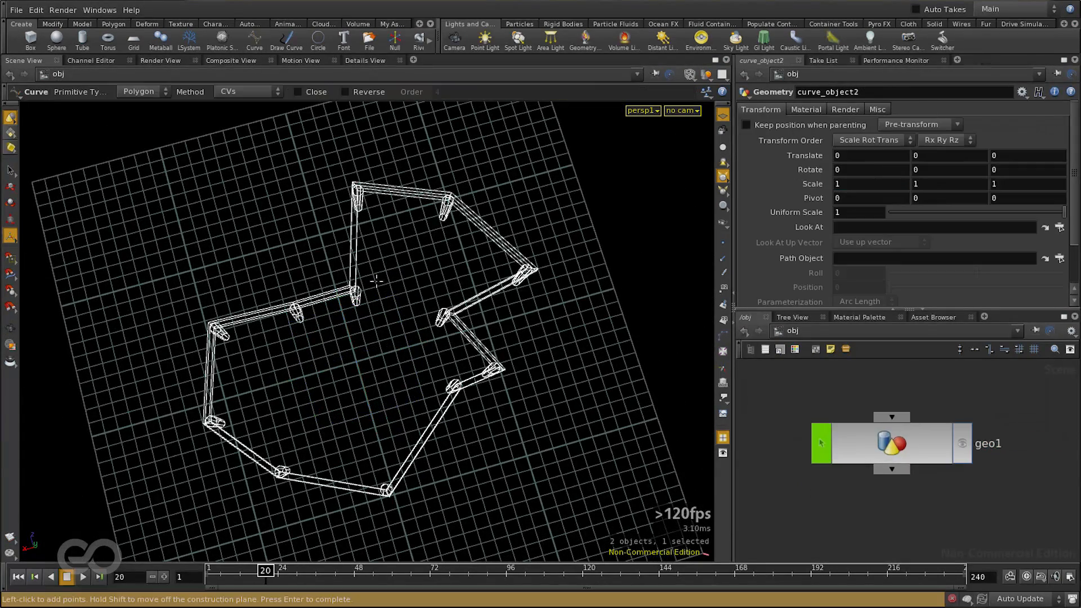
{"action": "left_click", "coordinate": [394, 238]}
{"action": "left_click", "coordinate": [476, 268]}
{"action": "left_click", "coordinate": [397, 309]}
{"action": "left_click", "coordinate": [448, 357]}
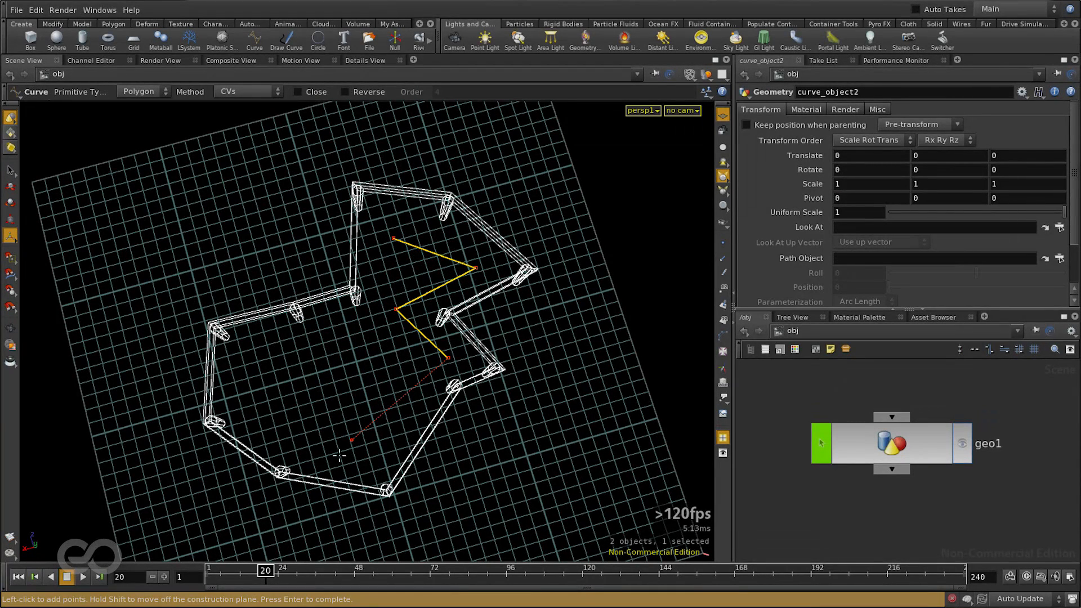
{"action": "left_click", "coordinate": [360, 448]}
{"action": "left_click", "coordinate": [256, 392]}
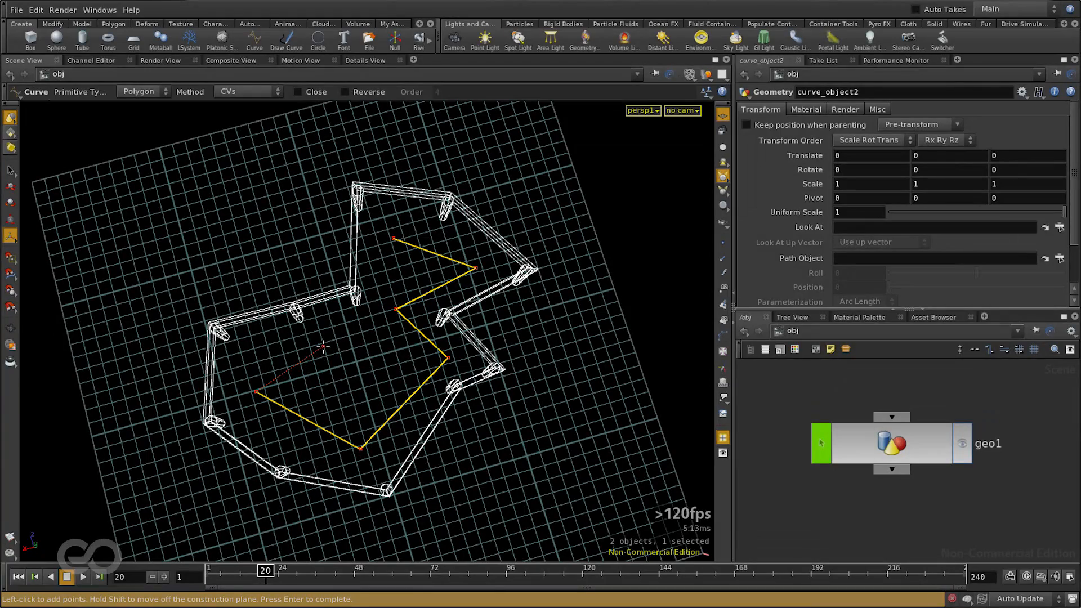
{"action": "left_click", "coordinate": [323, 345]}
{"action": "key", "text": "Return"}
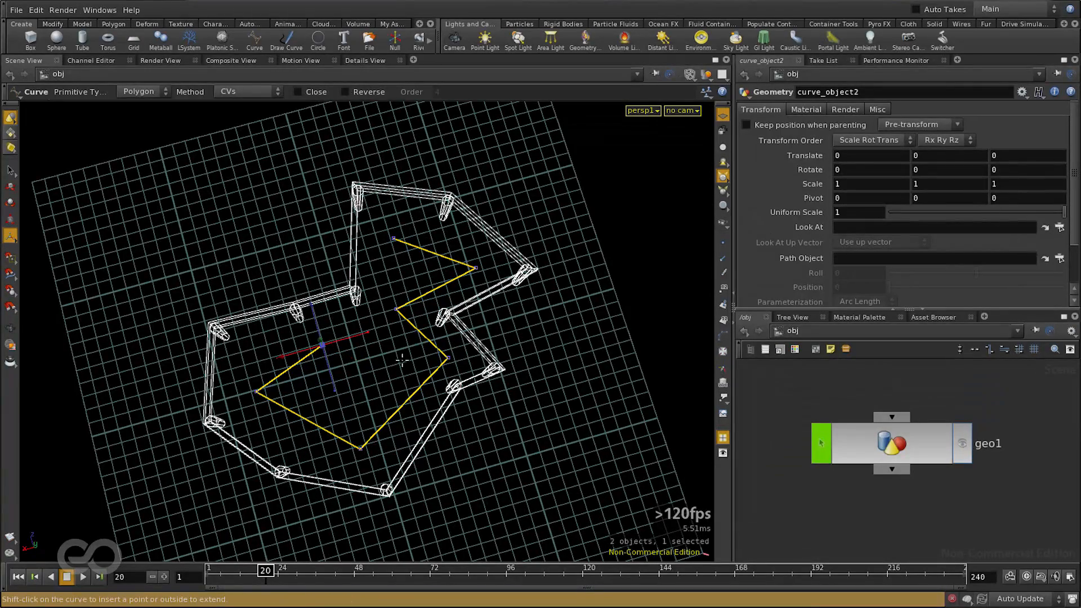
Enter the table asset's network and add a second Object Merge node beside object_merge1.
{"action": "left_click_drag", "start_coordinate": [321, 430], "coordinate": [416, 328], "text": "alt"}
{"action": "scroll", "coordinate": [953, 516], "scroll_direction": "down", "scroll_amount": 3}
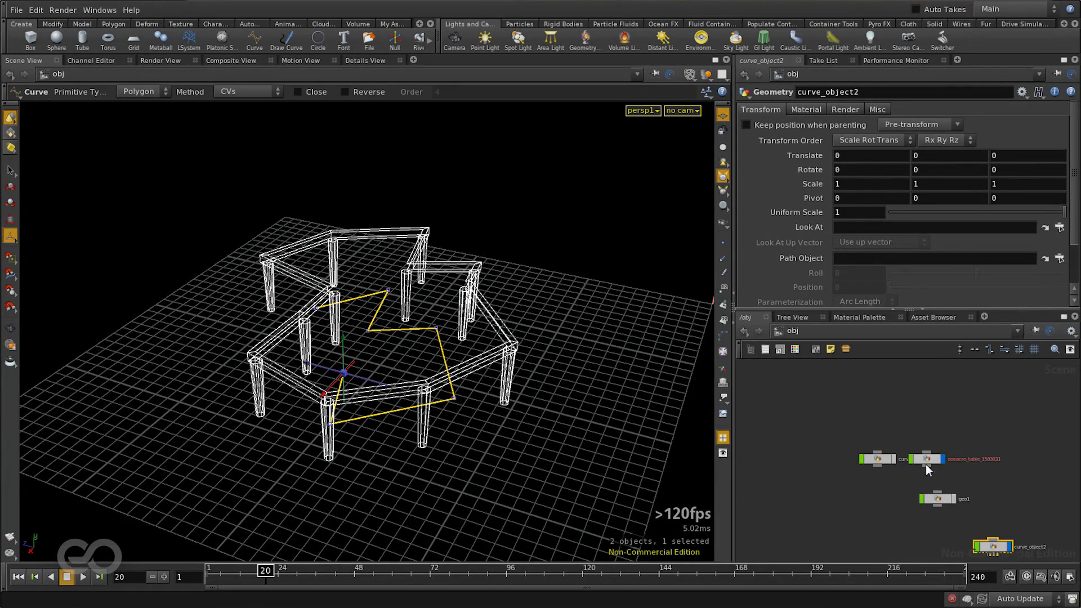
{"action": "scroll", "coordinate": [933, 465], "scroll_direction": "up", "scroll_amount": 8}
{"action": "double_click", "coordinate": [931, 446]}
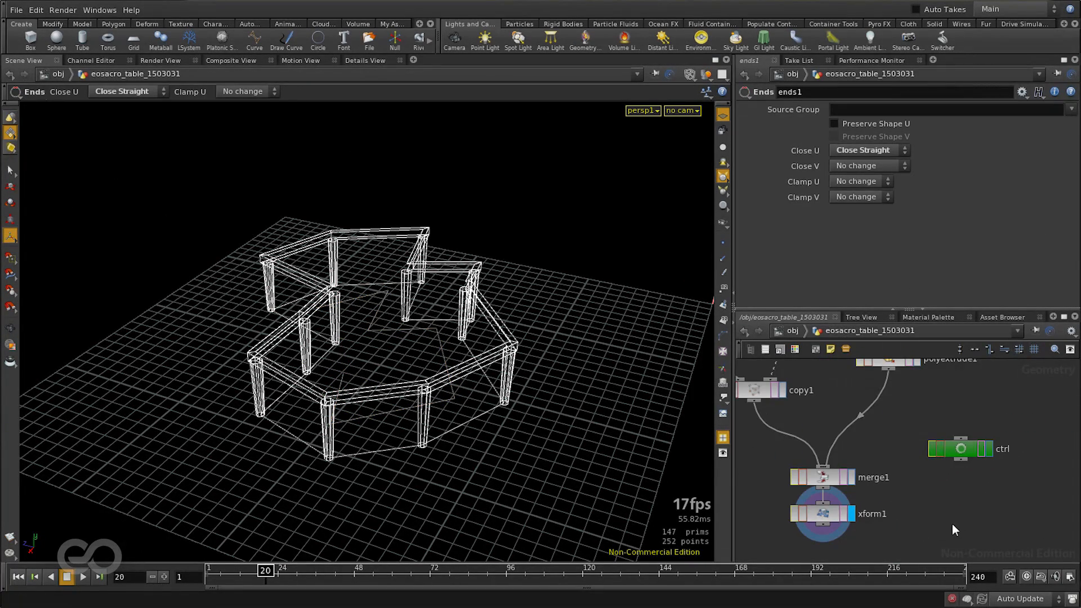
{"action": "scroll", "coordinate": [896, 486], "scroll_direction": "down", "scroll_amount": 8}
{"action": "scroll", "coordinate": [953, 389], "scroll_direction": "up", "scroll_amount": 10}
{"action": "scroll", "coordinate": [954, 387], "scroll_direction": "down", "scroll_amount": 4}
{"action": "middle_click_drag", "start_coordinate": [949, 394], "coordinate": [920, 397]}
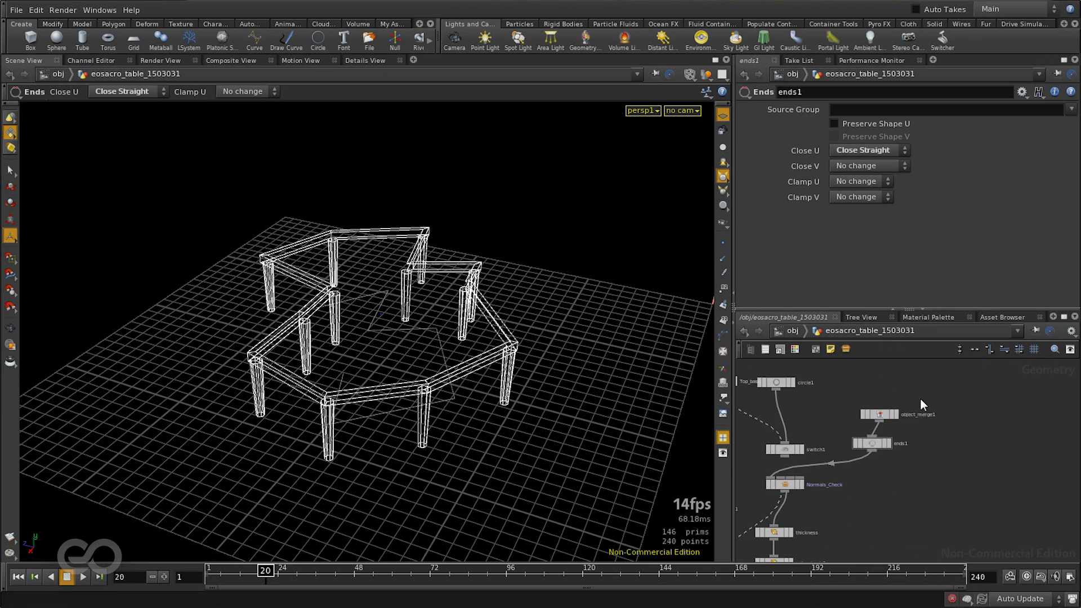
{"action": "scroll", "coordinate": [920, 398], "scroll_direction": "up", "scroll_amount": 2}
{"action": "key", "text": "Tab"}
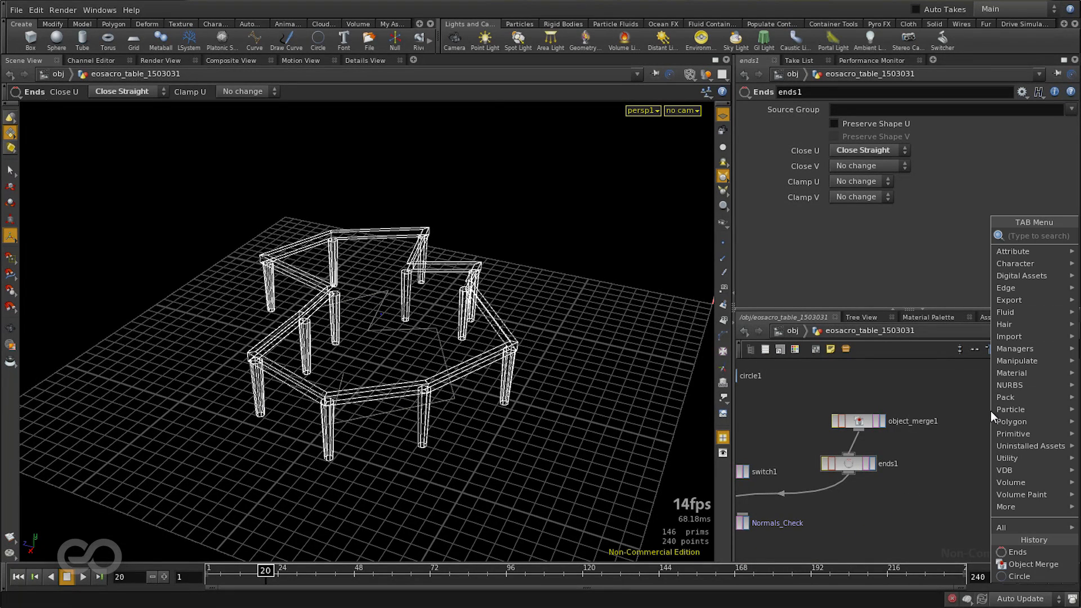
{"action": "left_click", "coordinate": [1016, 566]}
{"action": "left_click", "coordinate": [968, 444]}
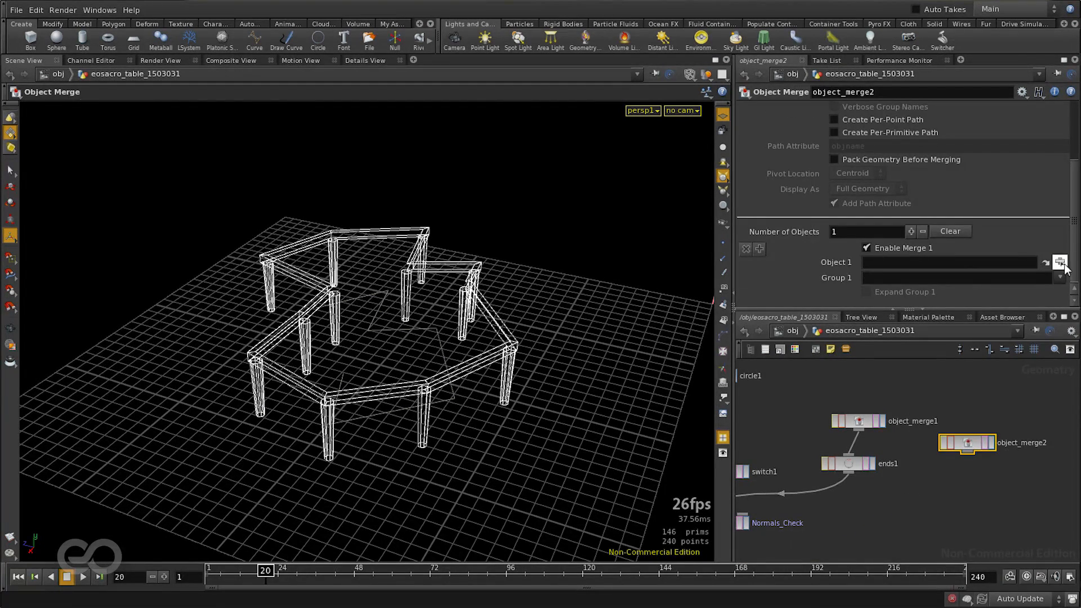
Set Object 1 of object_merge2 to /obj/curve_object2/curve1.
{"action": "left_click", "coordinate": [1062, 263]}
{"action": "left_click", "coordinate": [939, 198]}
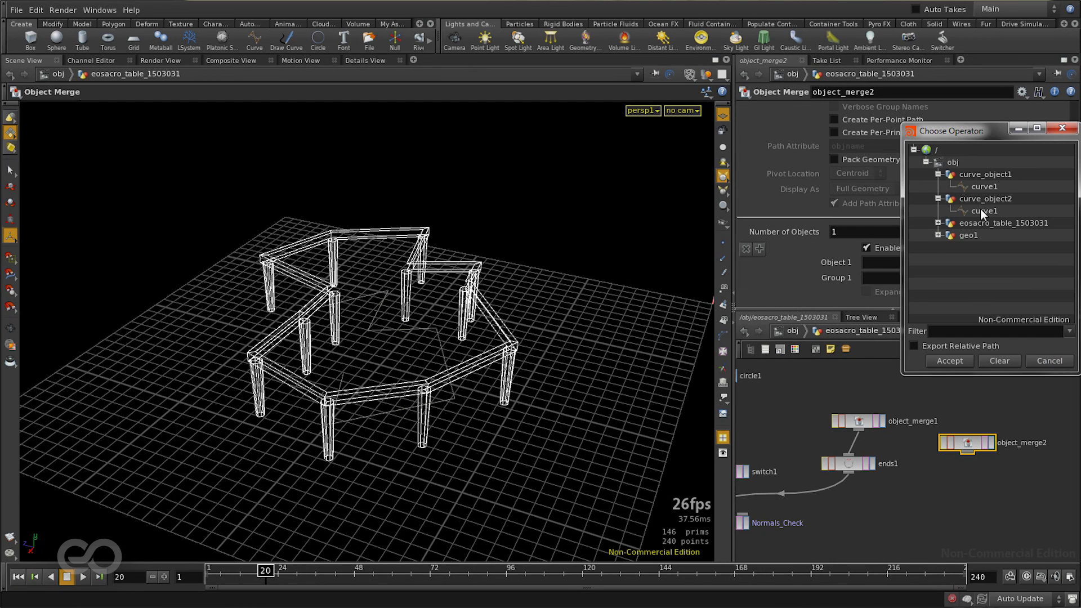
{"action": "left_click", "coordinate": [982, 210]}
{"action": "left_click", "coordinate": [949, 361]}
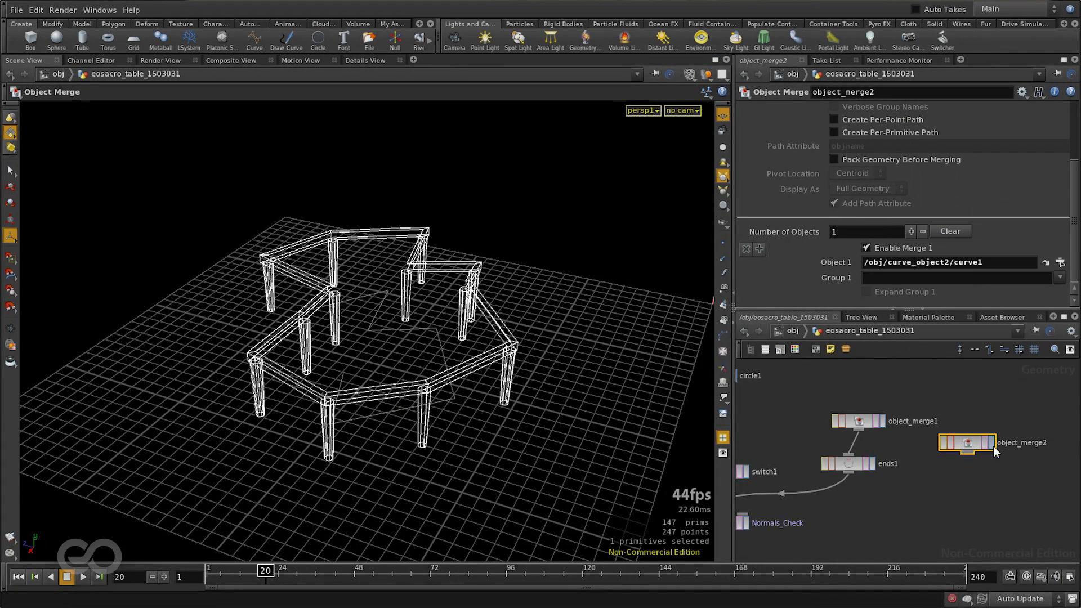
Move object_merge2 next to the leg branch of the network, above circle2.
{"action": "scroll", "coordinate": [991, 450], "scroll_direction": "down", "scroll_amount": 4}
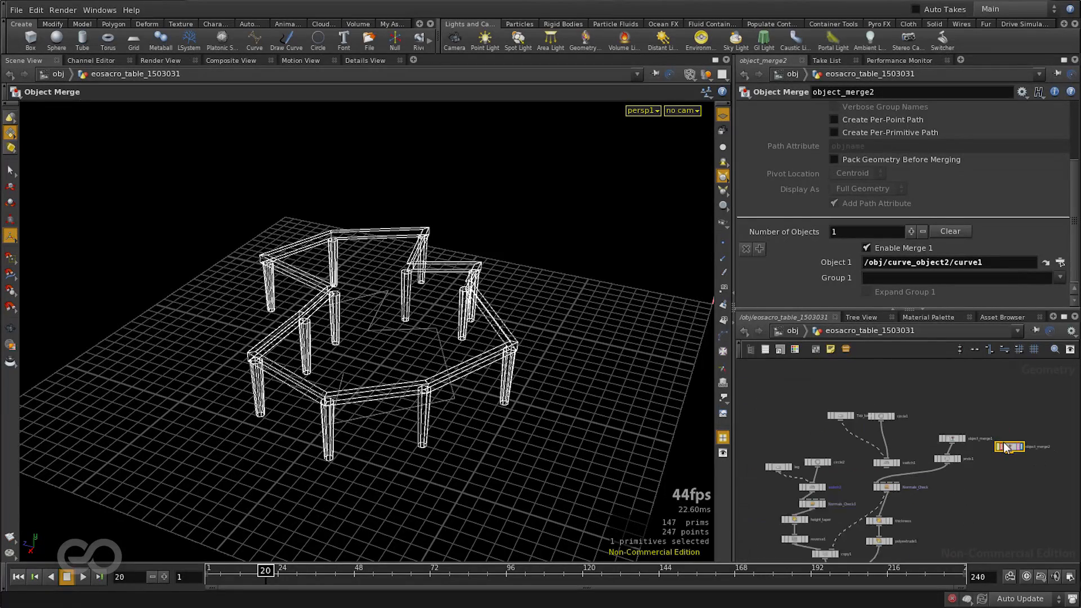
{"action": "left_click_drag", "start_coordinate": [1009, 449], "coordinate": [763, 433]}
{"action": "scroll", "coordinate": [914, 415], "scroll_direction": "down", "scroll_amount": 4}
{"action": "scroll", "coordinate": [884, 417], "scroll_direction": "up", "scroll_amount": 6}
{"action": "middle_click_drag", "start_coordinate": [822, 513], "coordinate": [806, 451]}
Try to wire object_merge2 into Normals_Check1 and undo that connection.
{"action": "left_click_drag", "start_coordinate": [772, 368], "coordinate": [772, 476]}
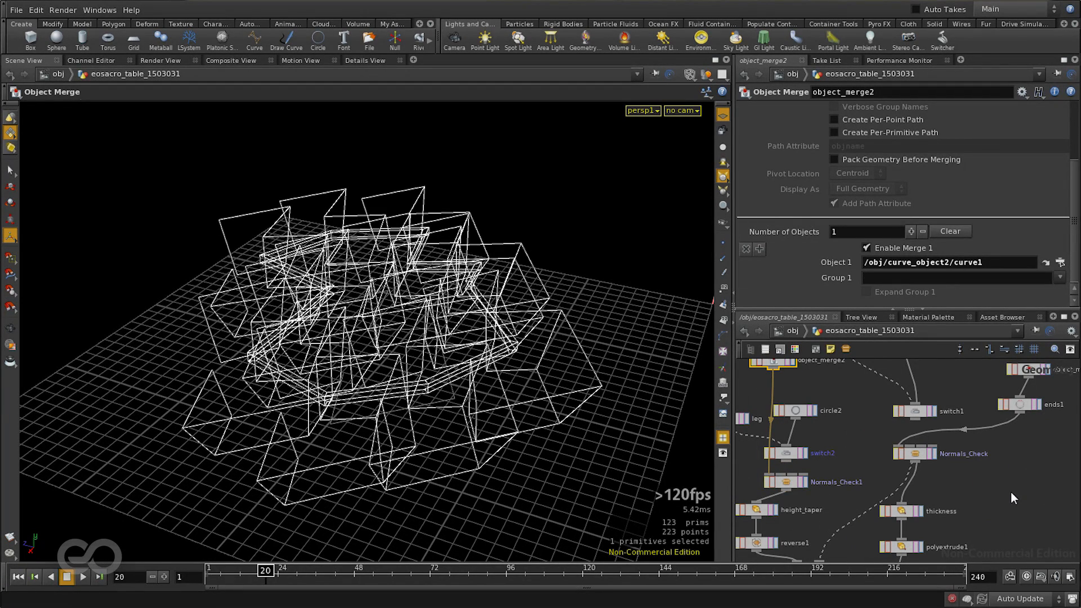
{"action": "key", "text": "ctrl+z"}
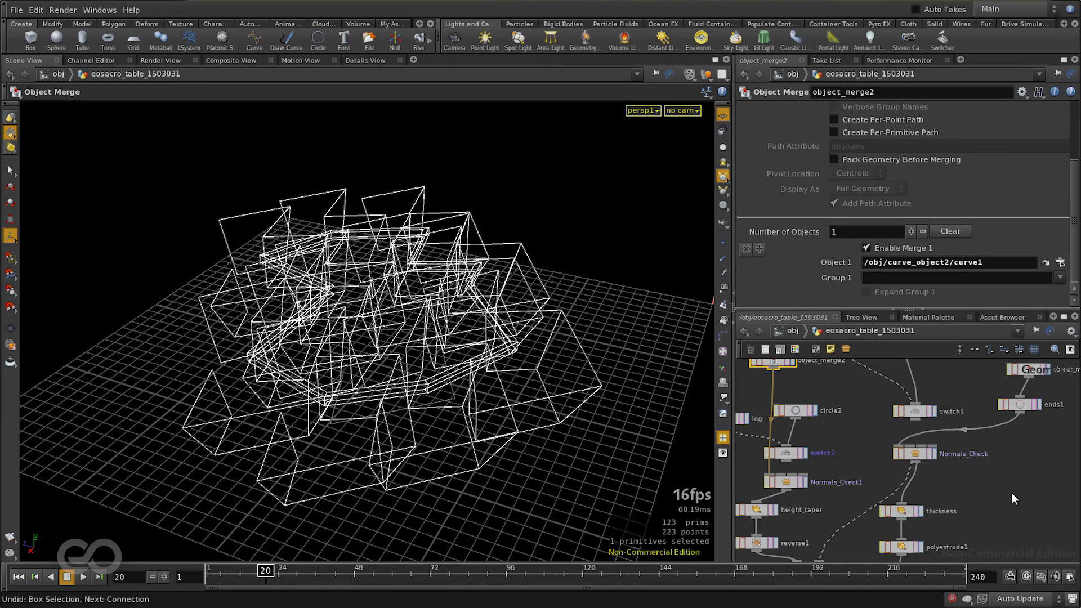
{"action": "key", "text": "ctrl+z"}
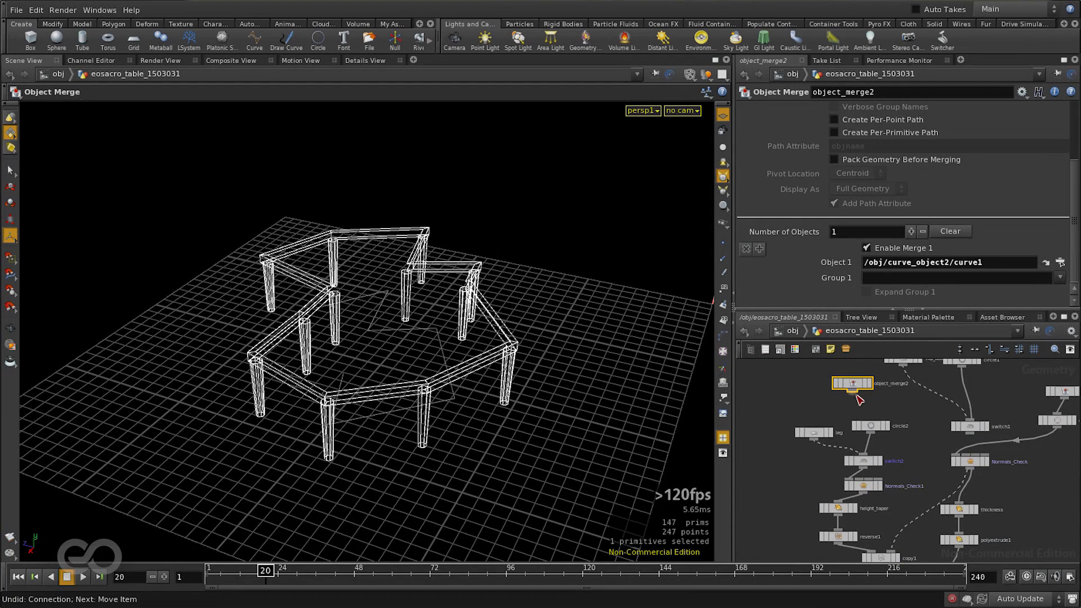
Connect object_merge2 to the second input of copy1 so the legs are copied onto the new curve's points.
{"action": "left_click", "coordinate": [853, 391]}
{"action": "scroll", "coordinate": [856, 390], "scroll_direction": "down", "scroll_amount": 1}
{"action": "scroll", "coordinate": [891, 481], "scroll_direction": "up", "scroll_amount": 2}
{"action": "left_click", "coordinate": [866, 524]}
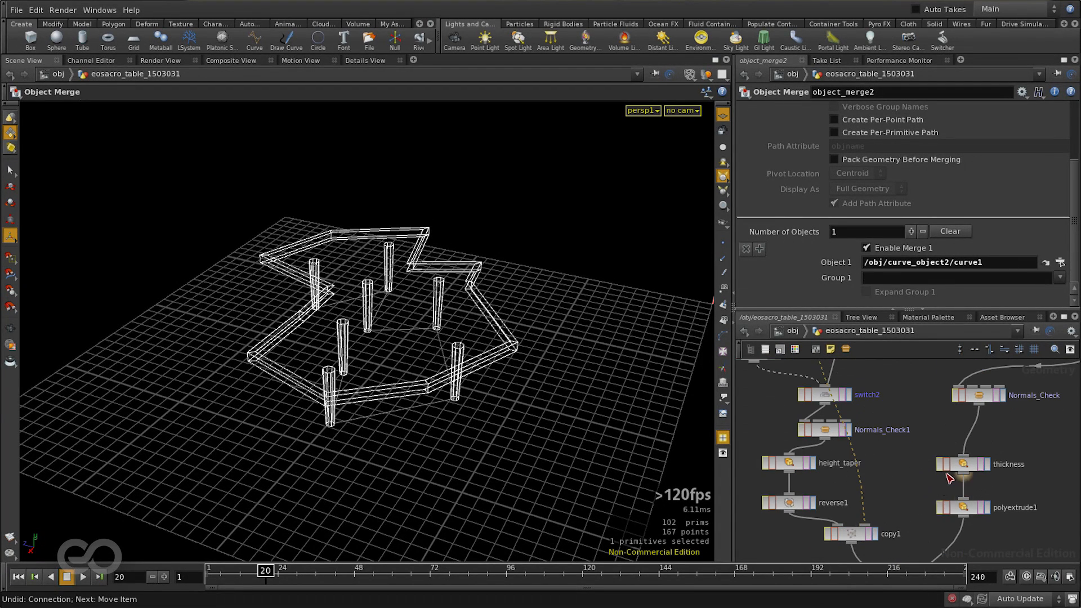
Switch the viewport to shaded display and inspect the leg placement under the custom tabletop.
{"action": "scroll", "coordinate": [961, 439], "scroll_direction": "down", "scroll_amount": 3}
{"action": "scroll", "coordinate": [949, 511], "scroll_direction": "up", "scroll_amount": 4}
{"action": "key", "text": "shift+w"}
{"action": "key", "text": "Escape"}
{"action": "mouse_move", "coordinate": [403, 315]}
{"action": "left_mouse_down"}
{"action": "mouse_move", "coordinate": [478, 205]}
{"action": "mouse_move", "coordinate": [550, 163]}
{"action": "mouse_move", "coordinate": [628, 268]}
{"action": "mouse_move", "coordinate": [371, 274]}
{"action": "mouse_move", "coordinate": [135, 232]}
{"action": "mouse_move", "coordinate": [171, 232]}
{"action": "mouse_move", "coordinate": [159, 374]}
{"action": "mouse_move", "coordinate": [270, 337]}
{"action": "mouse_move", "coordinate": [406, 259]}
{"action": "mouse_move", "coordinate": [422, 184]}
{"action": "mouse_move", "coordinate": [466, 239]}
{"action": "mouse_move", "coordinate": [473, 304]}
{"action": "mouse_move", "coordinate": [461, 307]}
{"action": "left_mouse_up"}
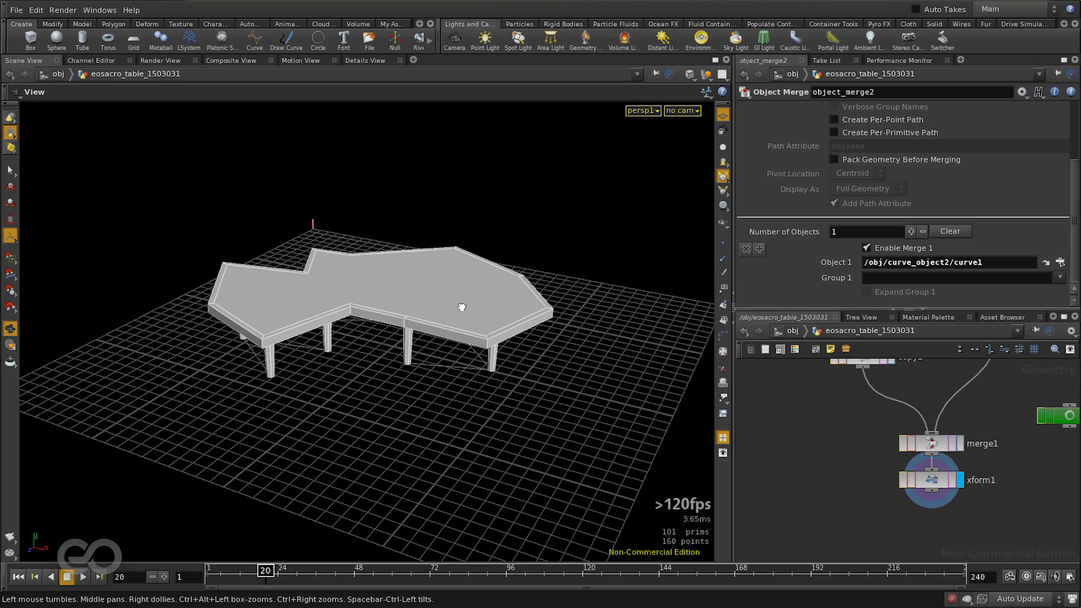
Display switch1 and inspect the shape it outputs alongside the curve nodes in the network.
{"action": "scroll", "coordinate": [879, 510], "scroll_direction": "down", "scroll_amount": 6}
{"action": "scroll", "coordinate": [912, 424], "scroll_direction": "up", "scroll_amount": 4}
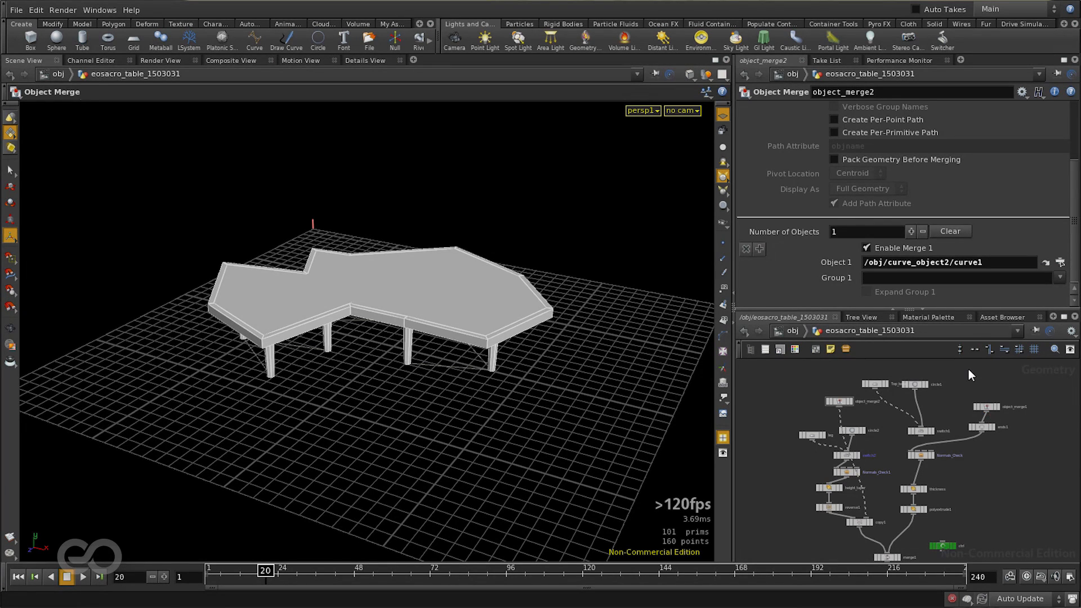
{"action": "scroll", "coordinate": [965, 367], "scroll_direction": "up", "scroll_amount": 3}
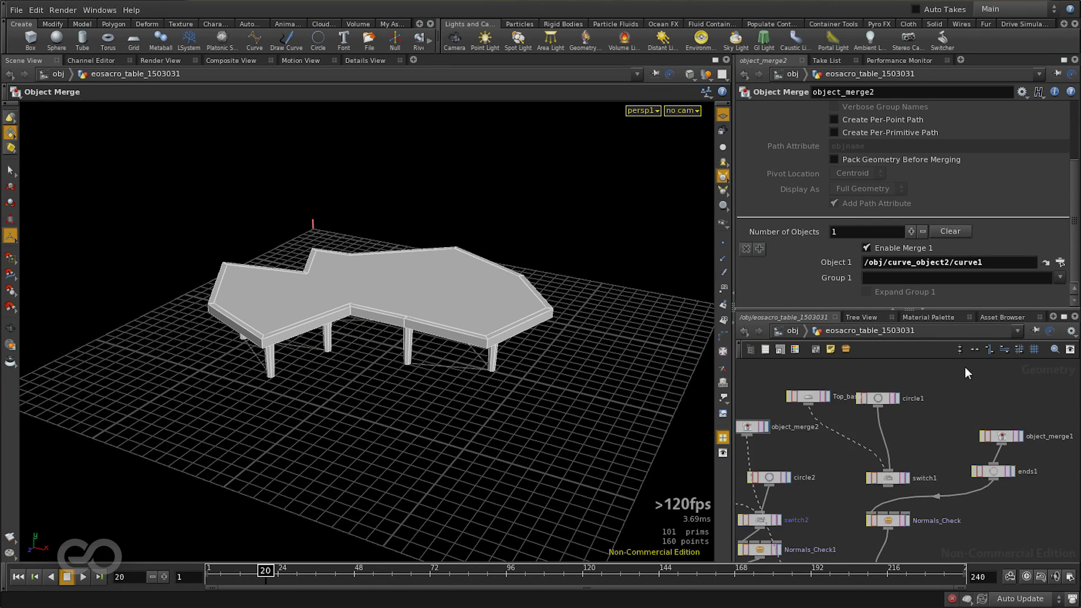
{"action": "left_click", "coordinate": [913, 503]}
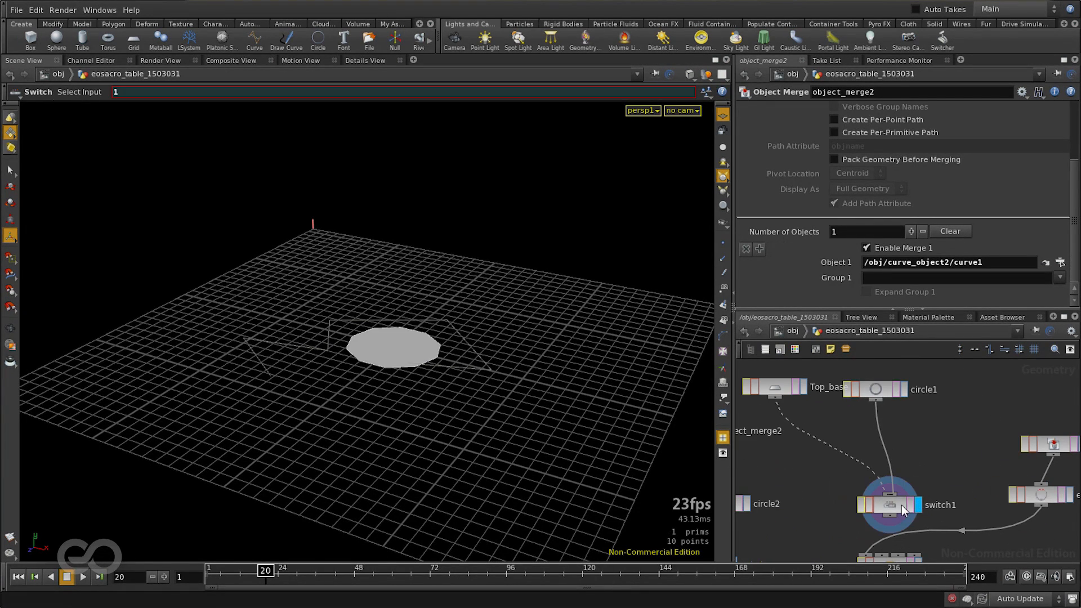
{"action": "left_click_drag", "start_coordinate": [615, 360], "coordinate": [483, 381], "text": "alt"}
{"action": "scroll", "coordinate": [495, 379], "scroll_direction": "up", "scroll_amount": 5}
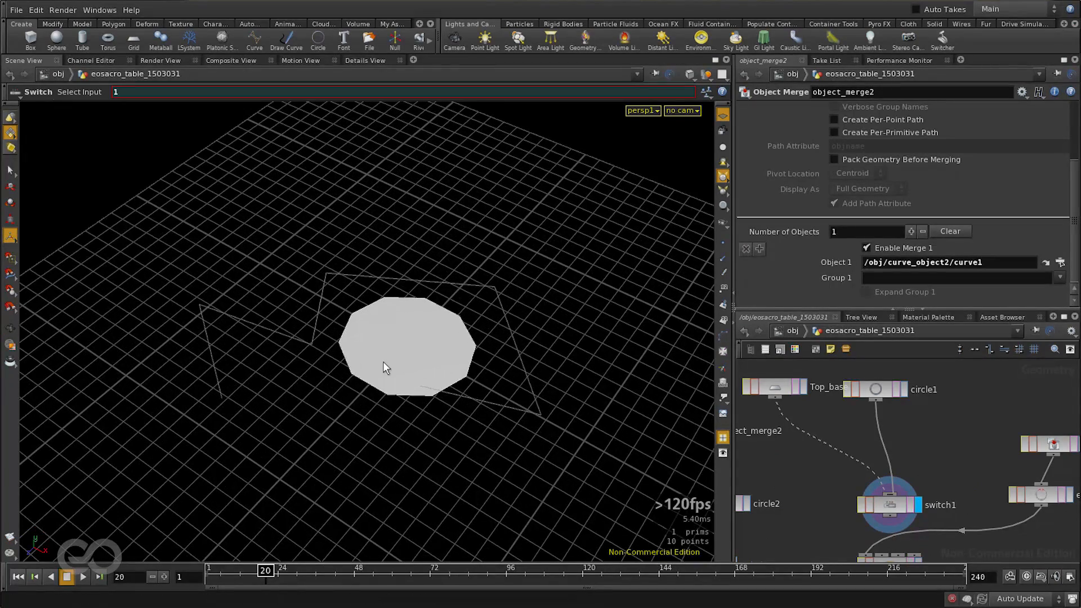
{"action": "scroll", "coordinate": [802, 414], "scroll_direction": "down", "scroll_amount": 2}
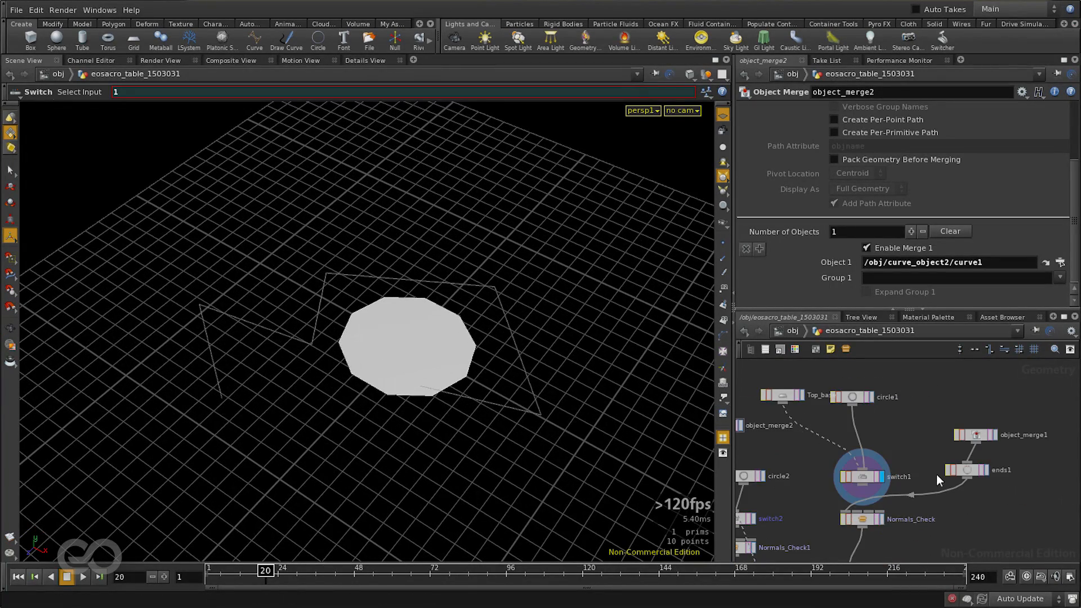
{"action": "scroll", "coordinate": [932, 471], "scroll_direction": "up", "scroll_amount": 1}
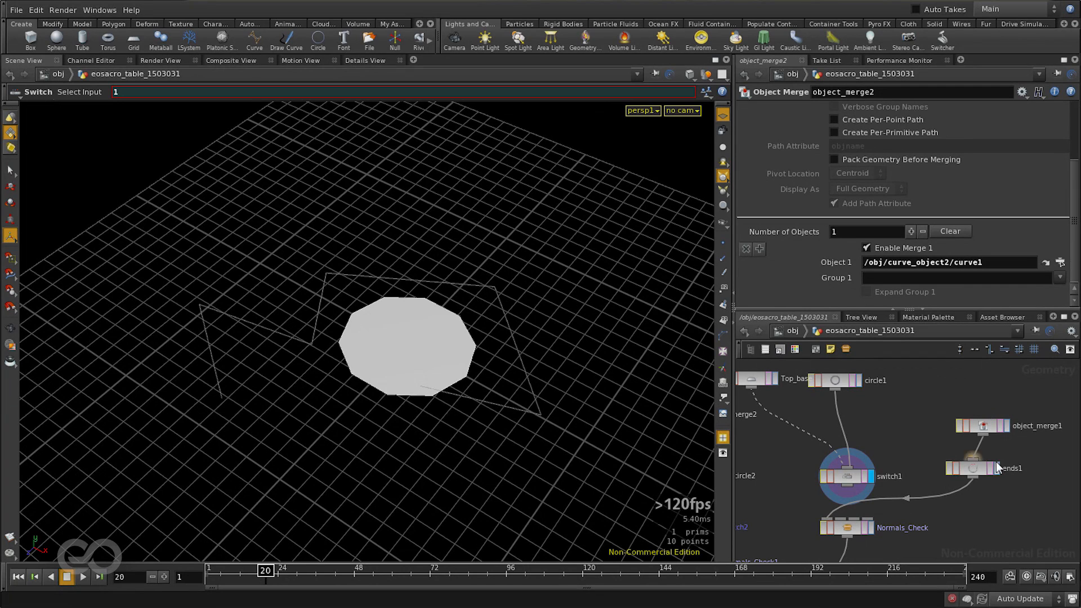
Connect ends1 as the third input of switch1 and feed switch1 into Normals_Check as the displayed node.
{"action": "left_click", "coordinate": [906, 498]}
{"action": "left_click", "coordinate": [850, 471]}
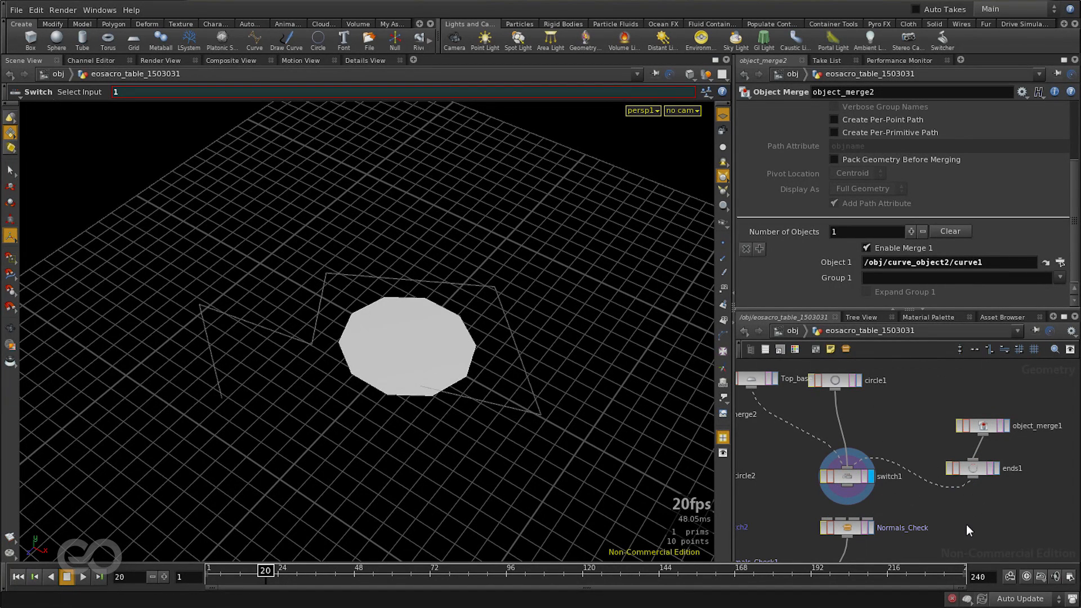
{"action": "left_click", "coordinate": [870, 529]}
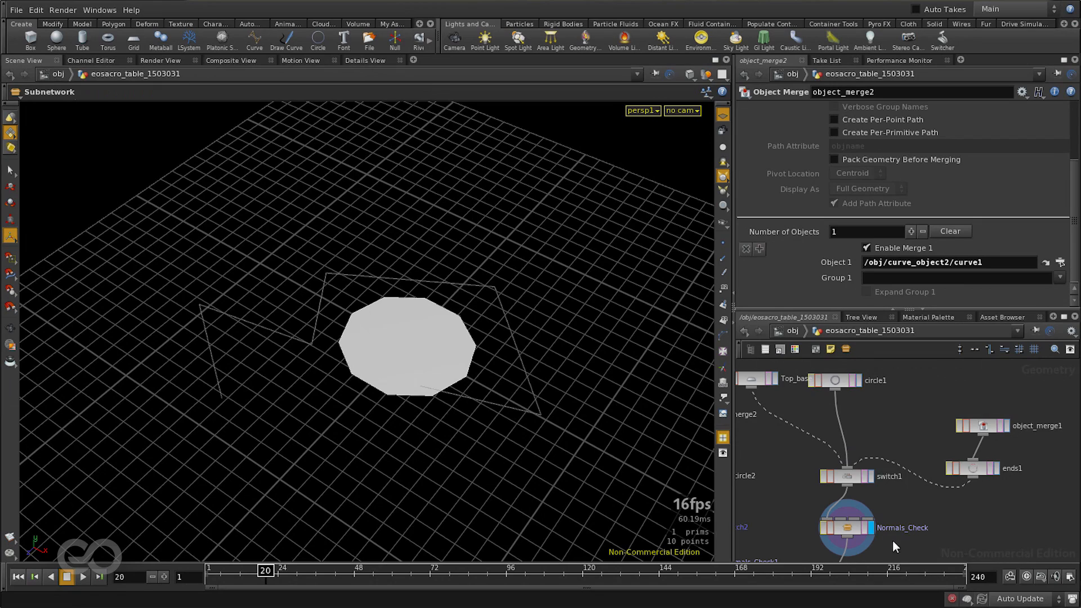
Open the table asset's Type Properties and show the menu items of the Select Input parameter.
{"action": "scroll", "coordinate": [884, 401], "scroll_direction": "down", "scroll_amount": 5}
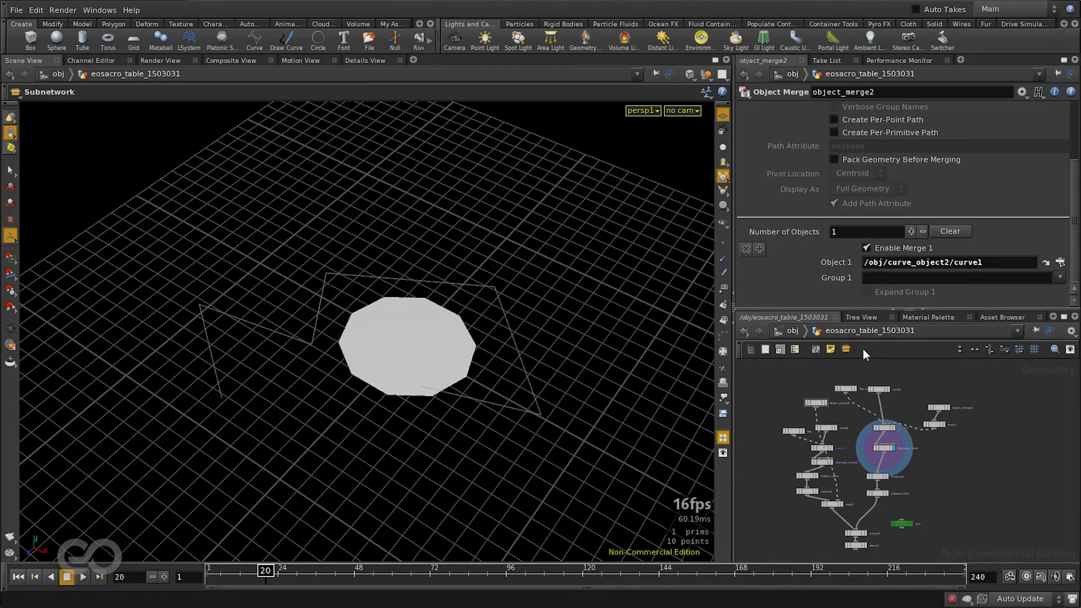
{"action": "right_click", "coordinate": [842, 333]}
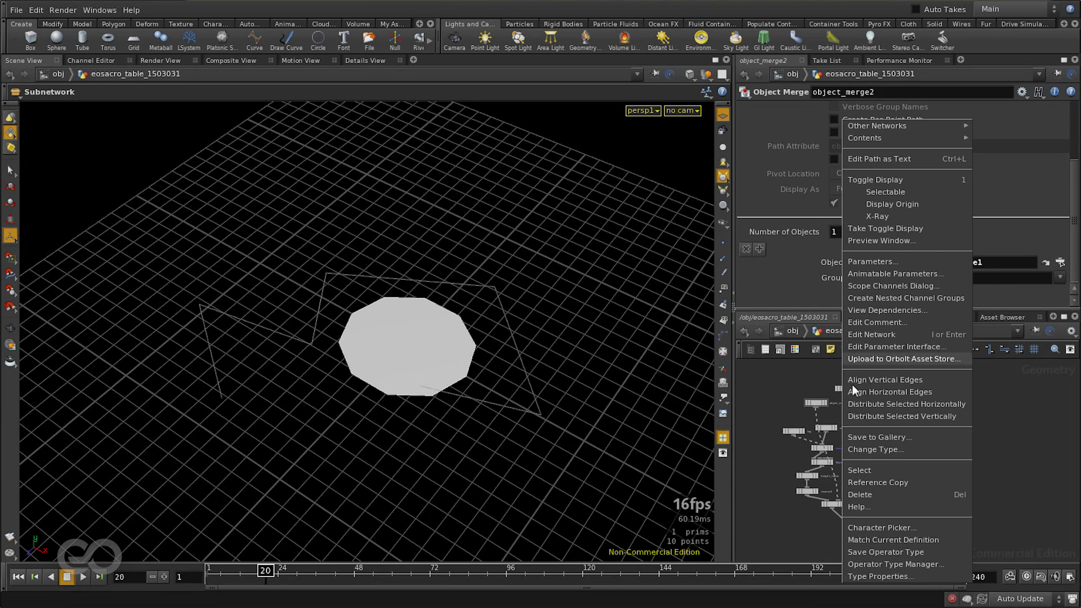
{"action": "left_click", "coordinate": [858, 575]}
{"action": "left_click", "coordinate": [509, 134]}
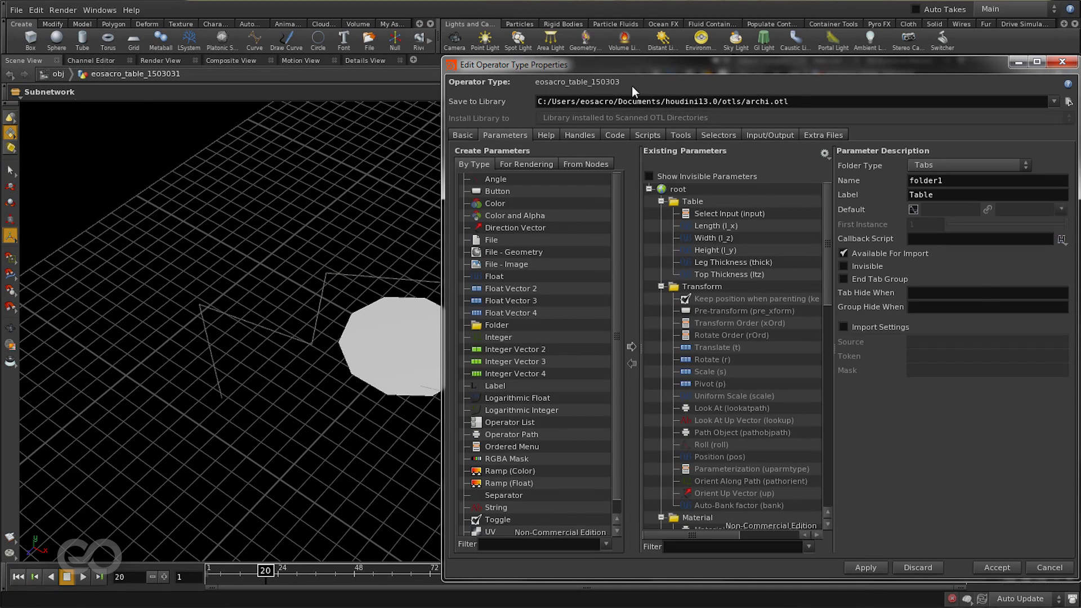
{"action": "left_click_drag", "start_coordinate": [676, 63], "coordinate": [375, 55]}
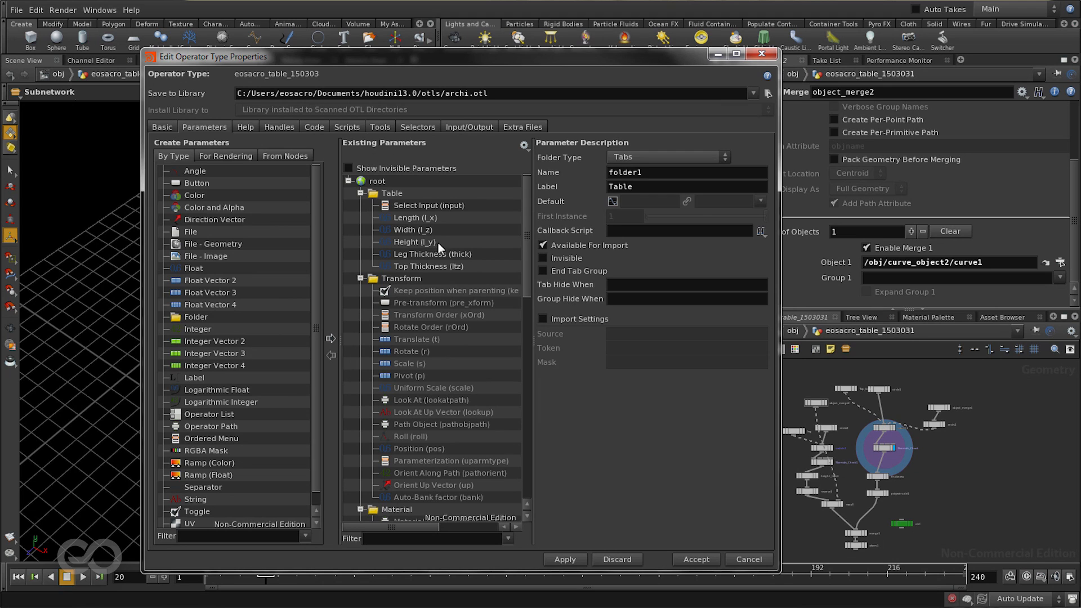
{"action": "left_click", "coordinate": [426, 204]}
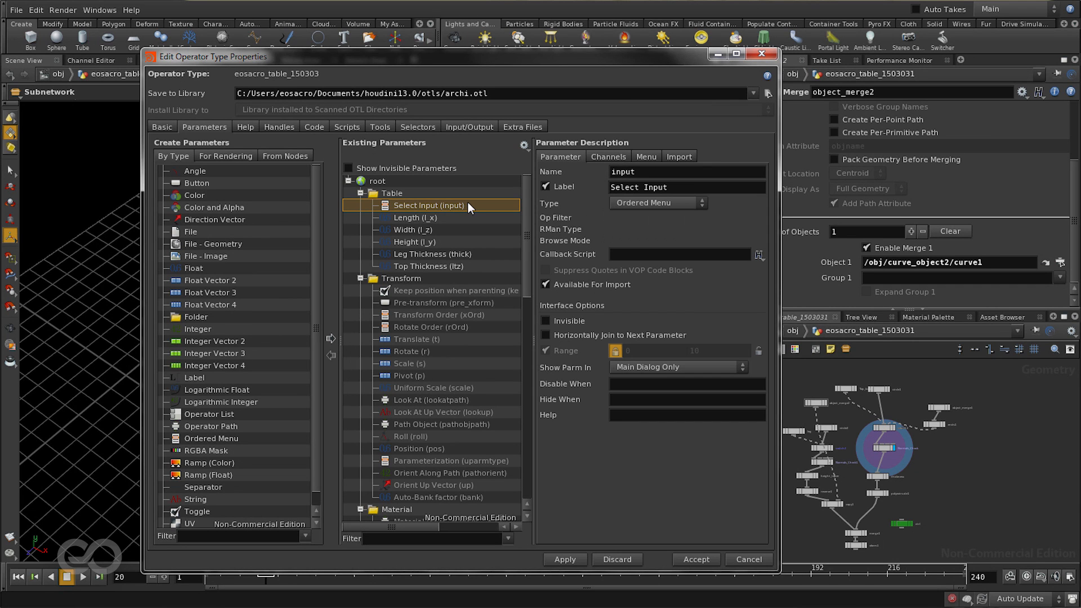
{"action": "left_click", "coordinate": [647, 158]}
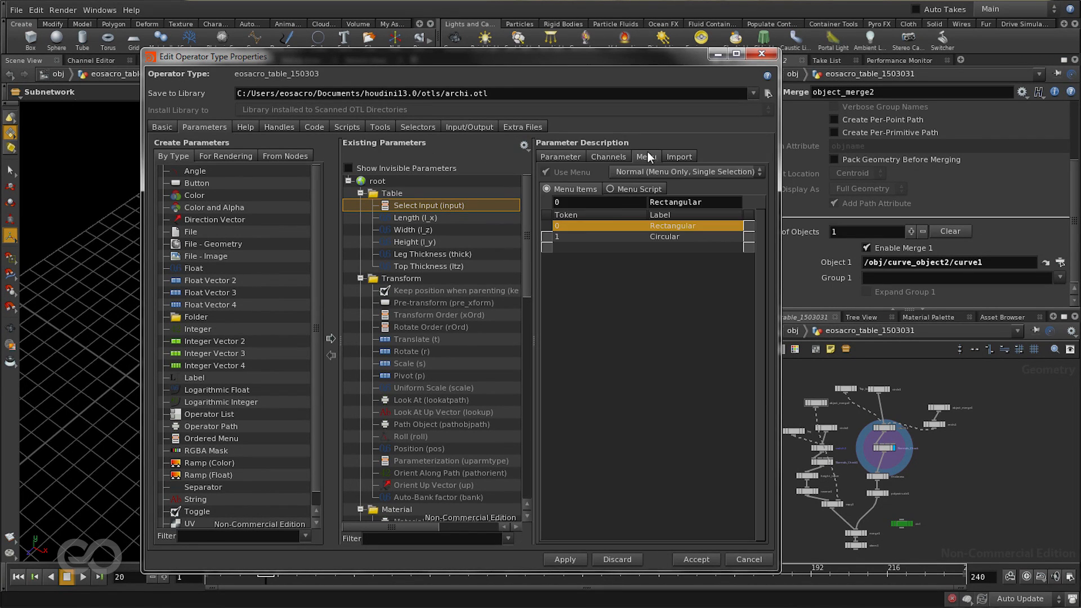
Add a menu item with token 2 and label Custom to Select Input and save the asset definition despite the external references.
{"action": "left_click", "coordinate": [553, 248]}
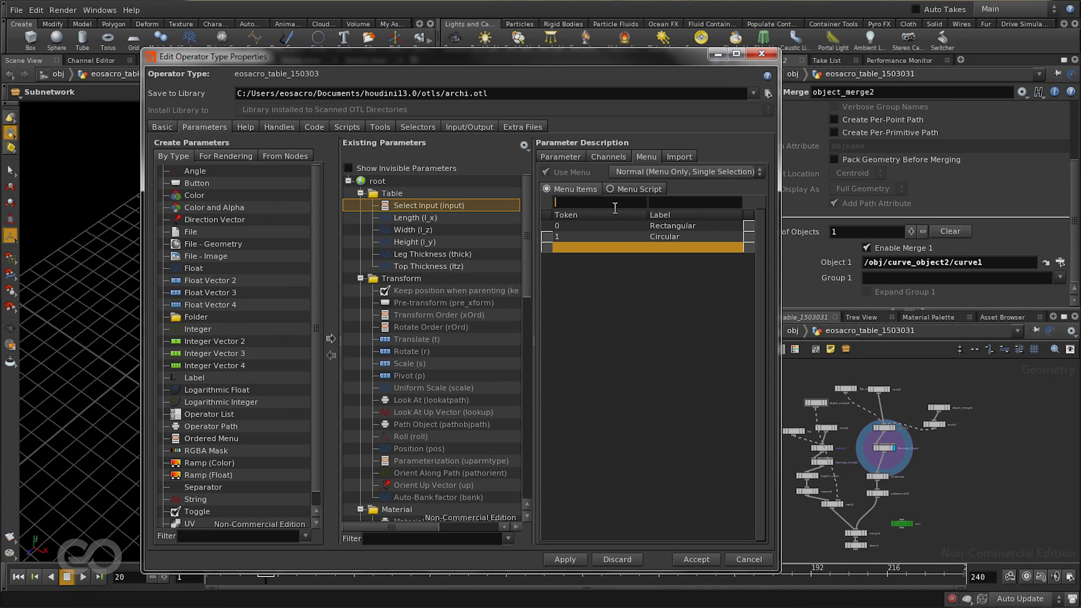
{"action": "type", "text": "2"}
{"action": "key", "text": "Tab"}
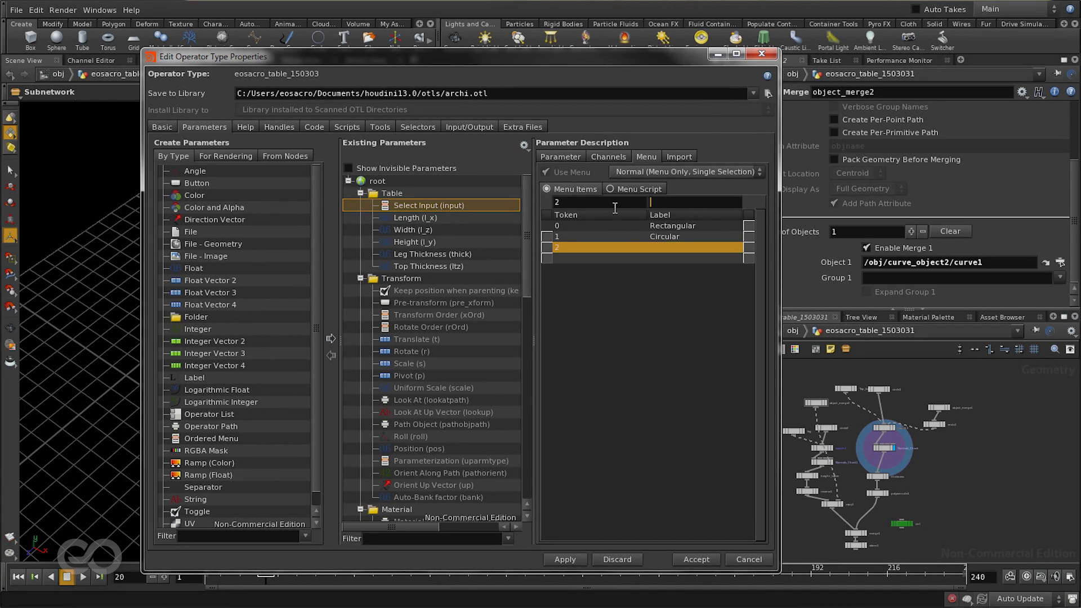
{"action": "type", "text": "Custom"}
{"action": "left_click", "coordinate": [696, 560]}
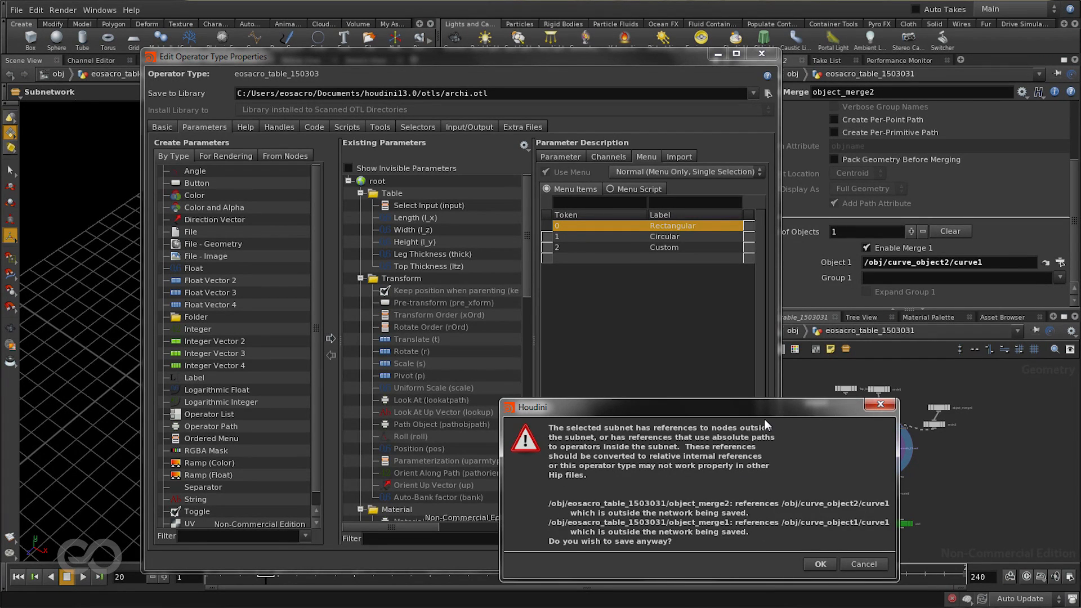
{"action": "left_click_drag", "start_coordinate": [765, 410], "coordinate": [595, 305]}
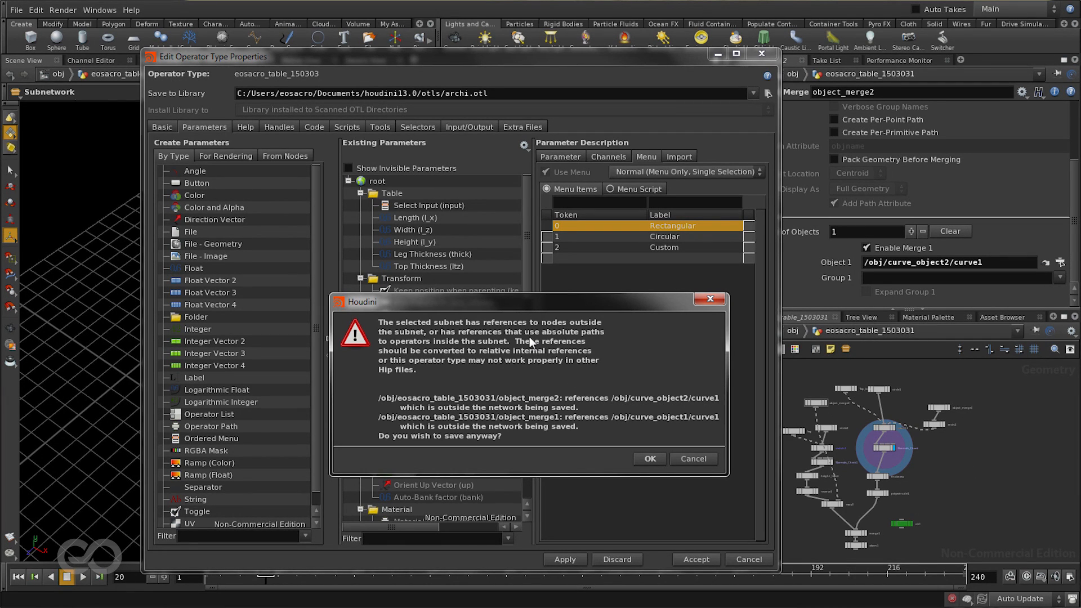
{"action": "left_click", "coordinate": [650, 459]}
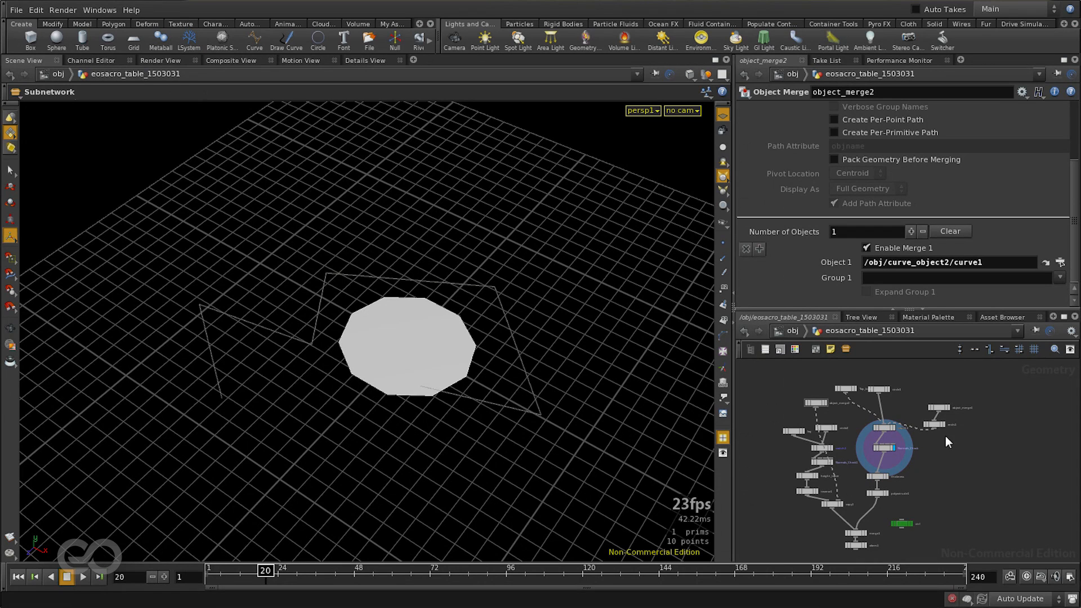
Return to the object level, set the table's Select Input to Custom and view the shape from a lower angle.
{"action": "left_click", "coordinate": [791, 331]}
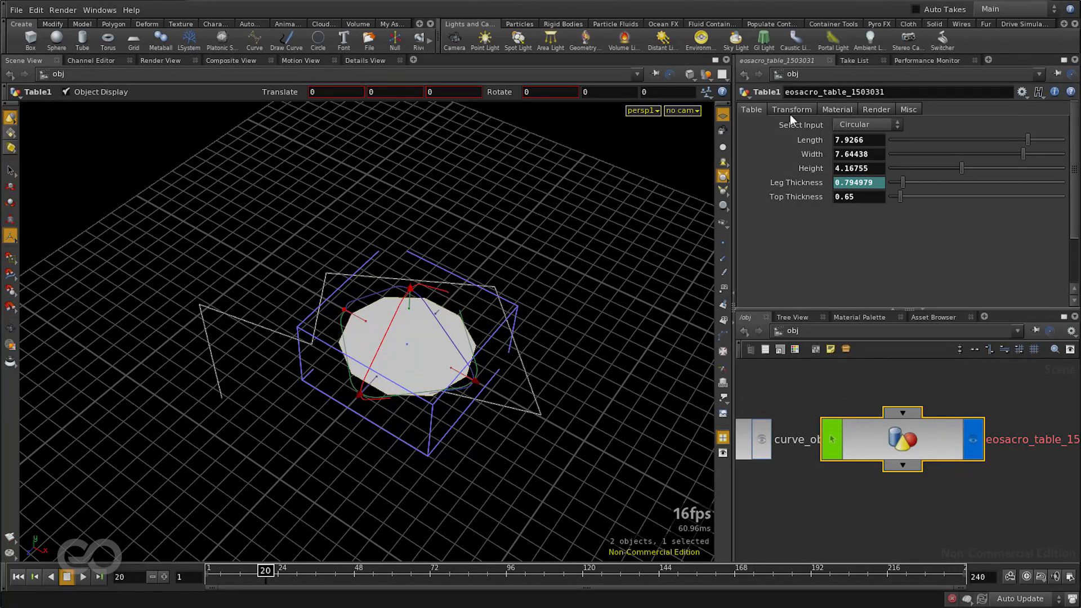
{"action": "left_click", "coordinate": [866, 124]}
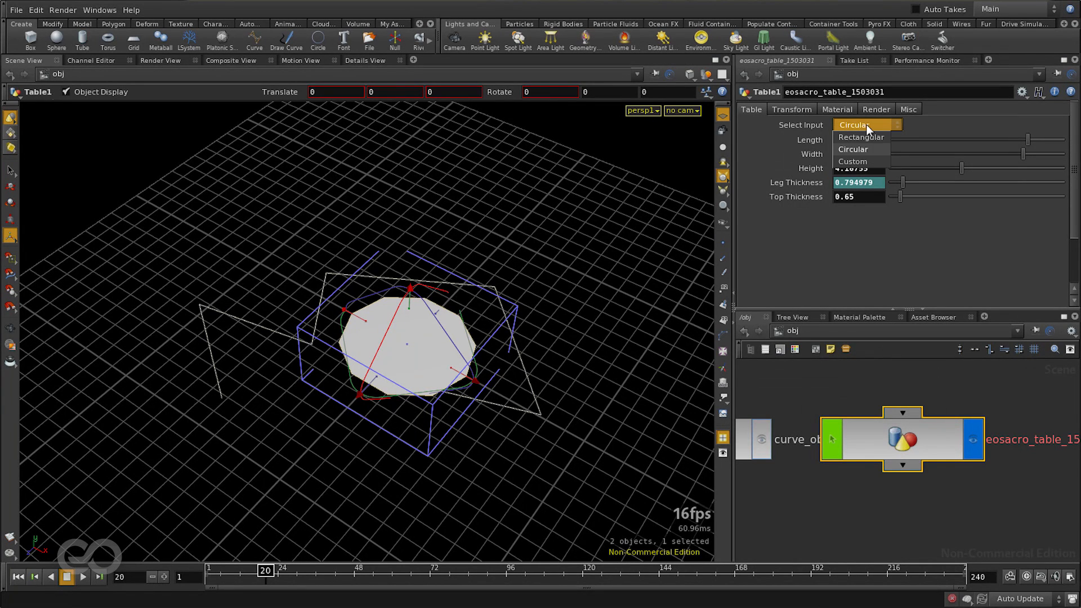
{"action": "left_click", "coordinate": [865, 163]}
{"action": "key", "text": "Escape"}
{"action": "left_click_drag", "start_coordinate": [422, 441], "coordinate": [398, 389]}
Enter the table asset's network and move the object_merge2 node to just above copy1.
{"action": "double_click", "coordinate": [897, 445]}
{"action": "scroll", "coordinate": [907, 436], "scroll_direction": "down", "scroll_amount": 3}
{"action": "scroll", "coordinate": [913, 432], "scroll_direction": "up", "scroll_amount": 5}
{"action": "left_click_drag", "start_coordinate": [806, 400], "coordinate": [913, 488]}
{"action": "scroll", "coordinate": [872, 435], "scroll_direction": "down", "scroll_amount": 2}
{"action": "left_click_drag", "start_coordinate": [867, 407], "coordinate": [851, 483]}
{"action": "scroll", "coordinate": [850, 482], "scroll_direction": "down", "scroll_amount": 1}
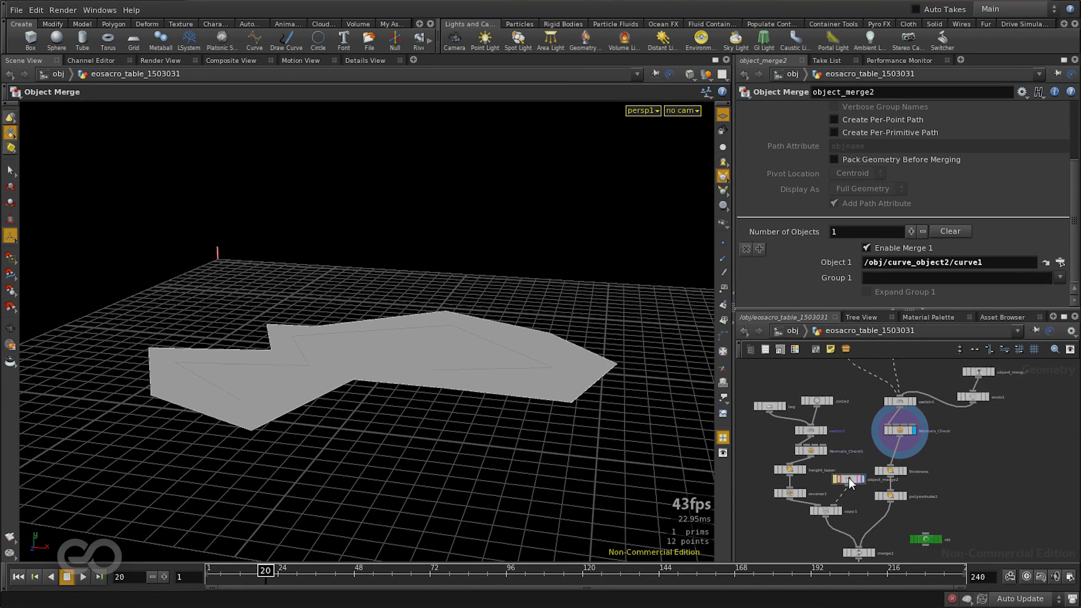
{"action": "scroll", "coordinate": [851, 483], "scroll_direction": "down", "scroll_amount": 1}
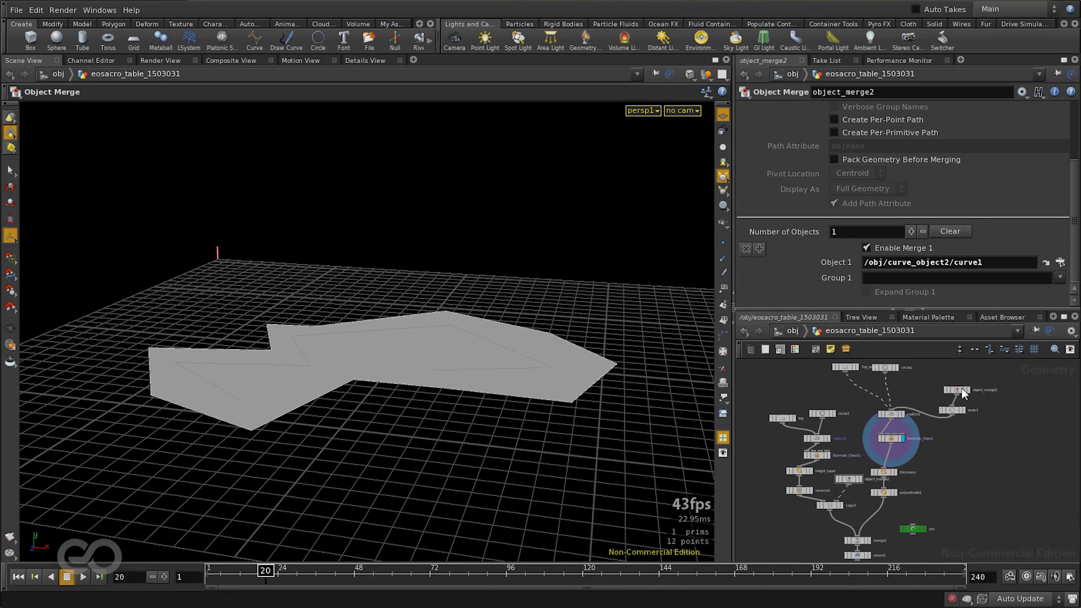
{"action": "scroll", "coordinate": [854, 483], "scroll_direction": "up", "scroll_amount": 4}
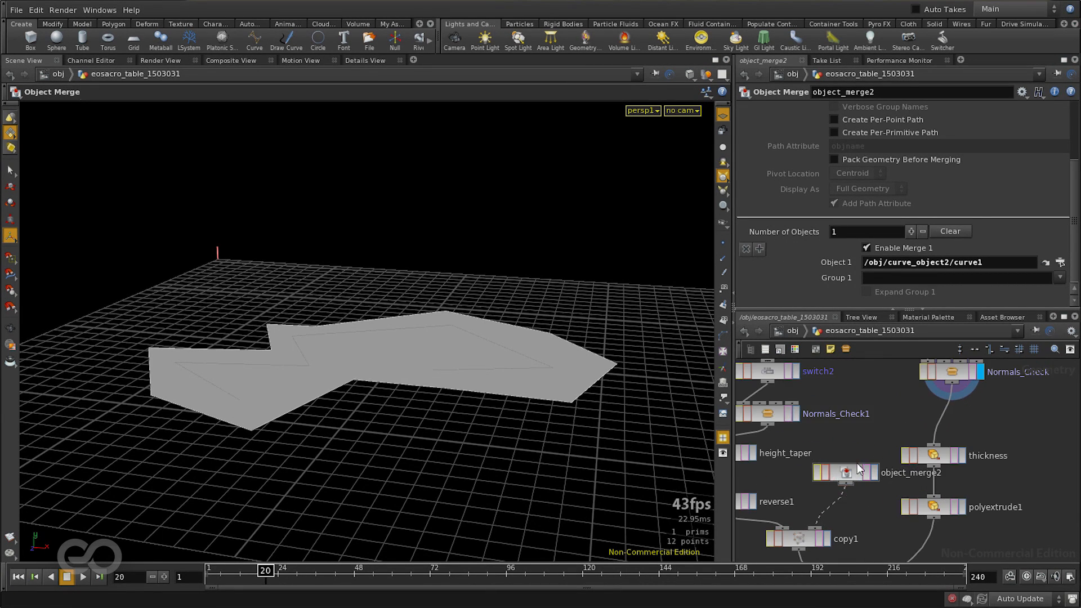
{"action": "scroll", "coordinate": [861, 482], "scroll_direction": "down", "scroll_amount": 1}
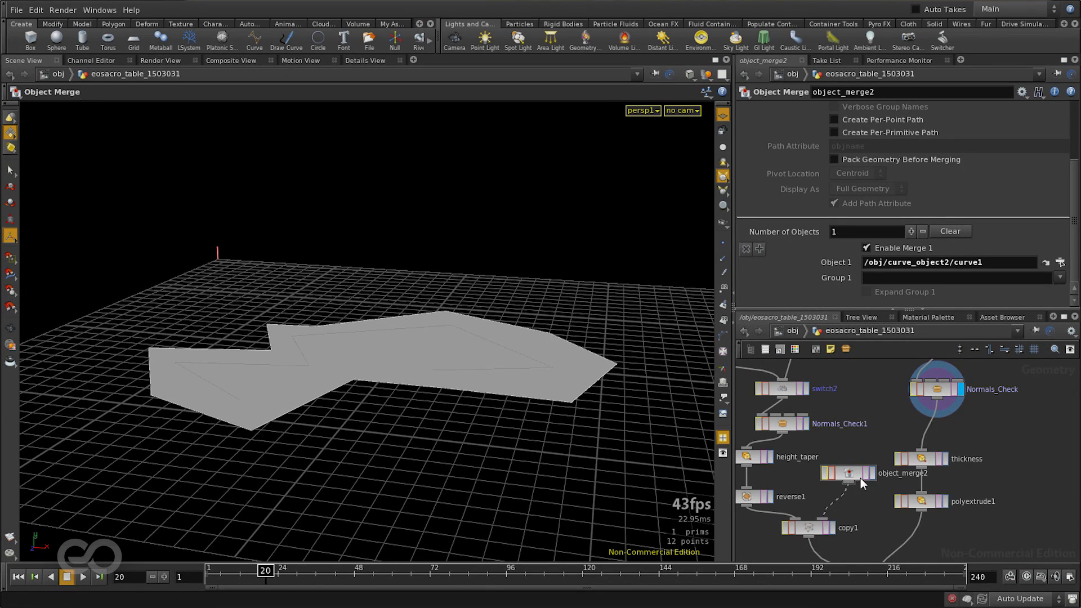
{"action": "scroll", "coordinate": [860, 478], "scroll_direction": "down", "scroll_amount": 5}
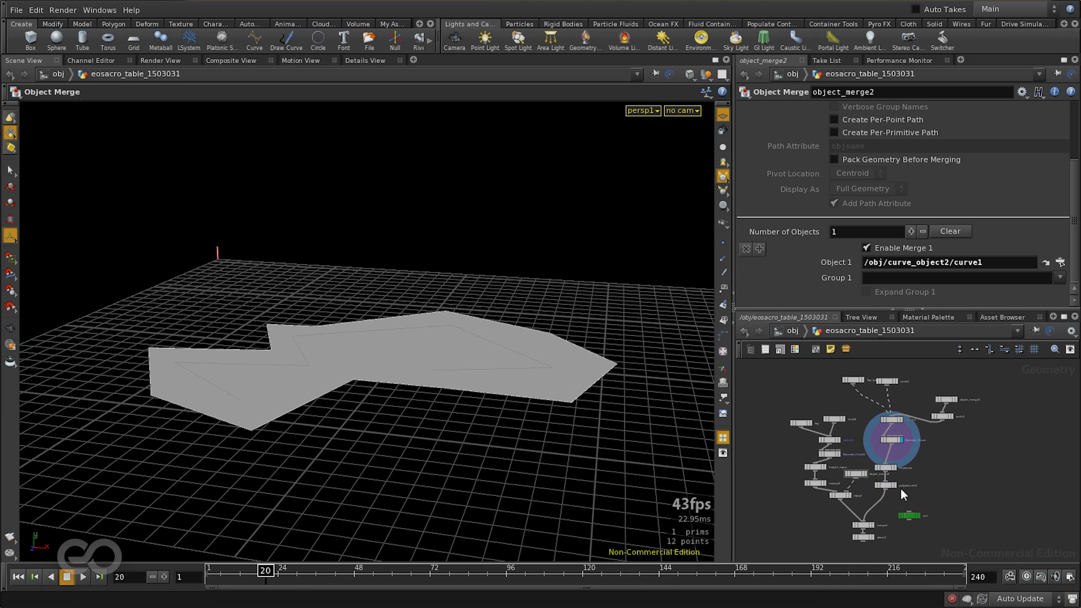
Lay out the asset's nodes automatically and bring the area around object_merge2 and copy1 into focus.
{"action": "key", "text": "l"}
{"action": "scroll", "coordinate": [996, 491], "scroll_direction": "down", "scroll_amount": 2}
{"action": "scroll", "coordinate": [881, 462], "scroll_direction": "up", "scroll_amount": 2}
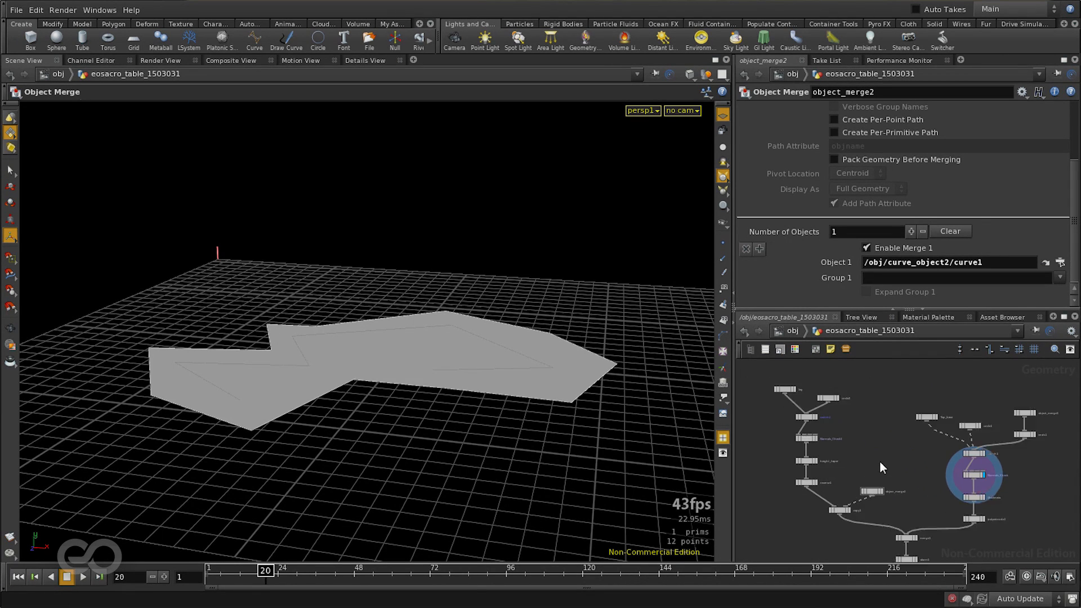
{"action": "scroll", "coordinate": [880, 462], "scroll_direction": "up", "scroll_amount": 2}
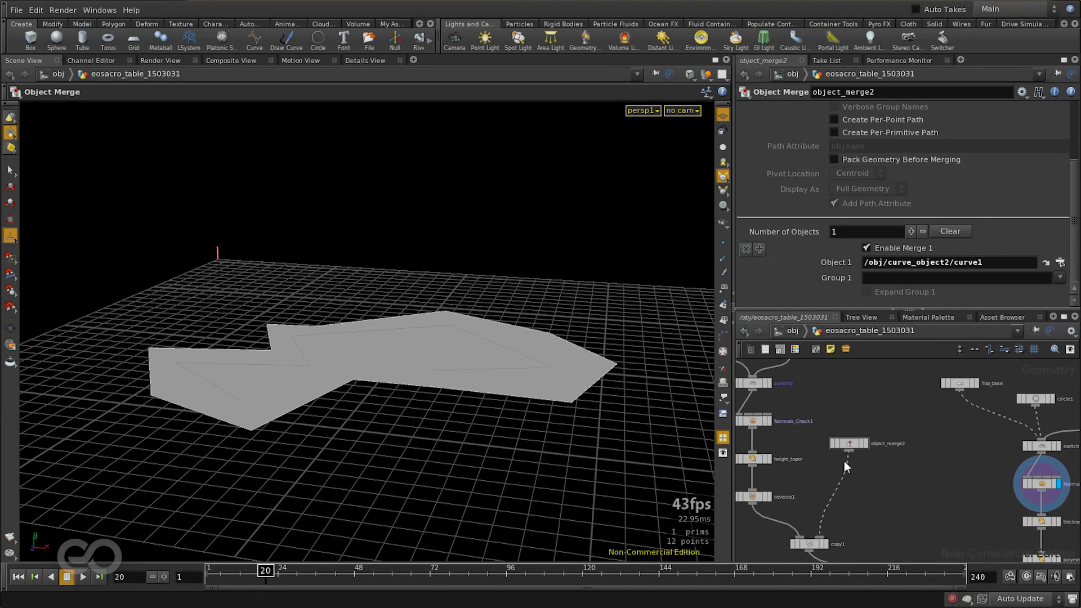
{"action": "scroll", "coordinate": [845, 462], "scroll_direction": "down", "scroll_amount": 2}
{"action": "scroll", "coordinate": [889, 489], "scroll_direction": "up", "scroll_amount": 2}
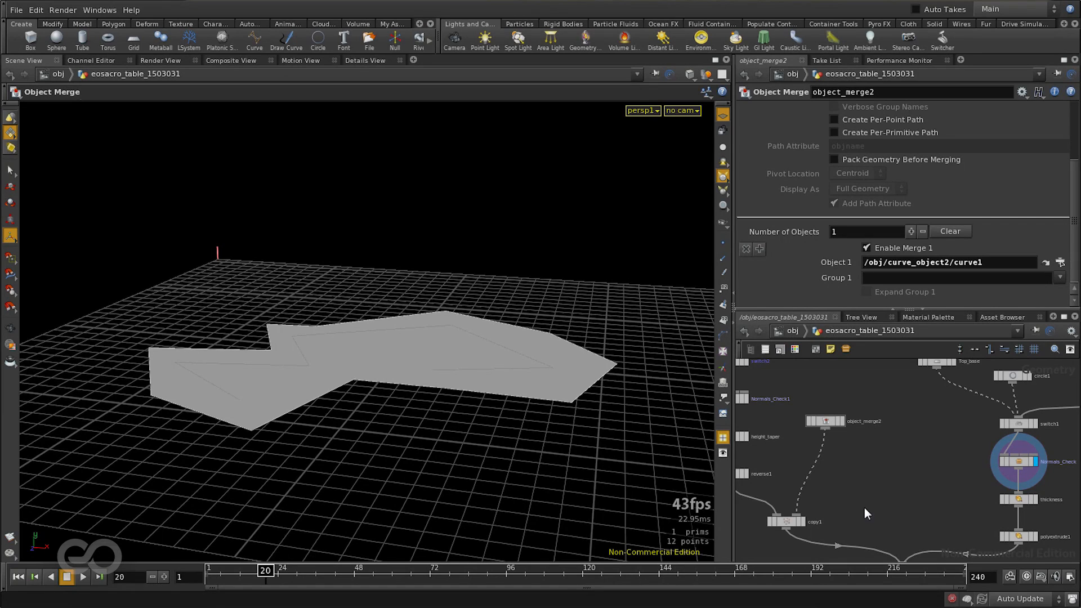
Add a Switch node with Normals_Check and object_merge2 as inputs, feed it into copy1's template input, and display copy1.
{"action": "key", "text": "Tab"}
{"action": "type", "text": "switch"}
{"action": "key", "text": "Return"}
{"action": "left_click", "coordinate": [871, 488]}
{"action": "left_click_drag", "start_coordinate": [1021, 478], "coordinate": [871, 484]}
{"action": "left_click_drag", "start_coordinate": [827, 431], "coordinate": [799, 514]}
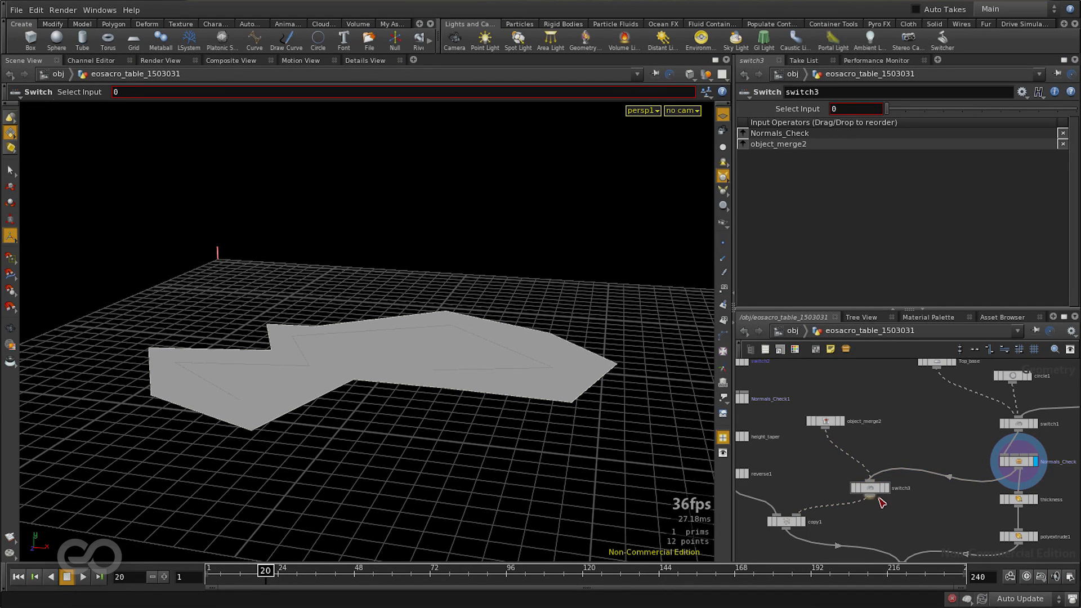
{"action": "left_click", "coordinate": [803, 521]}
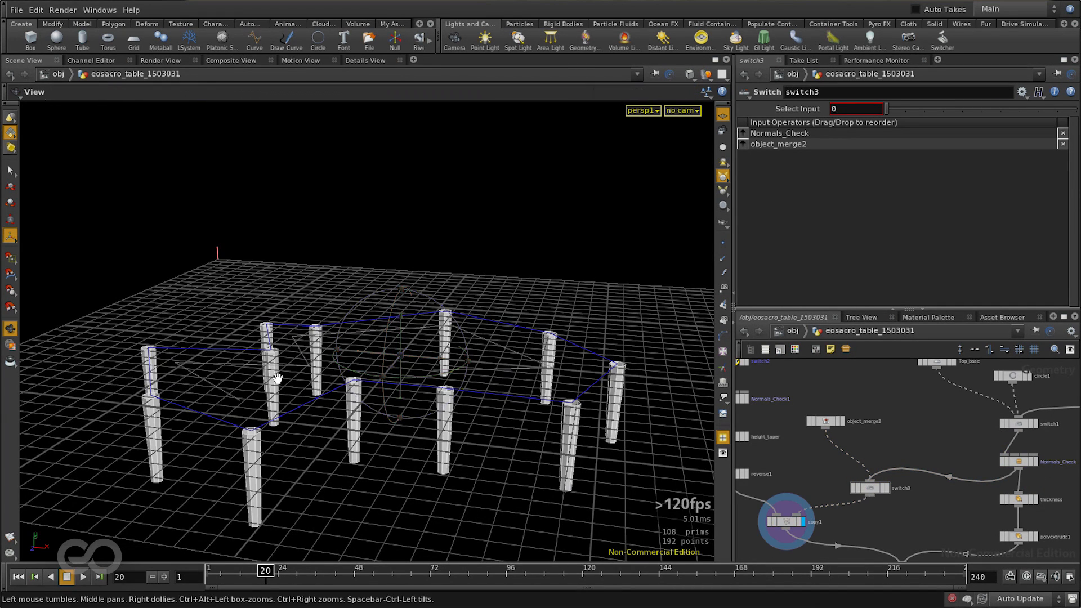
{"action": "left_click_drag", "start_coordinate": [273, 374], "coordinate": [345, 405]}
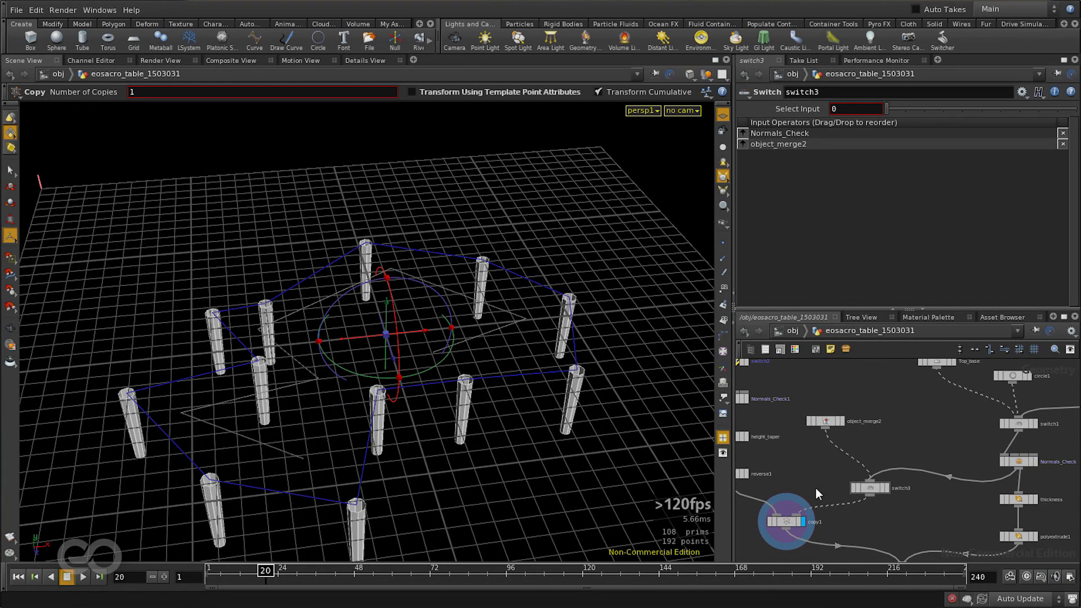
Promote the new switch's Select Input to the table asset's parameters below Height and make its type Toggle.
{"action": "left_click", "coordinate": [871, 489]}
{"action": "right_click", "coordinate": [866, 332]}
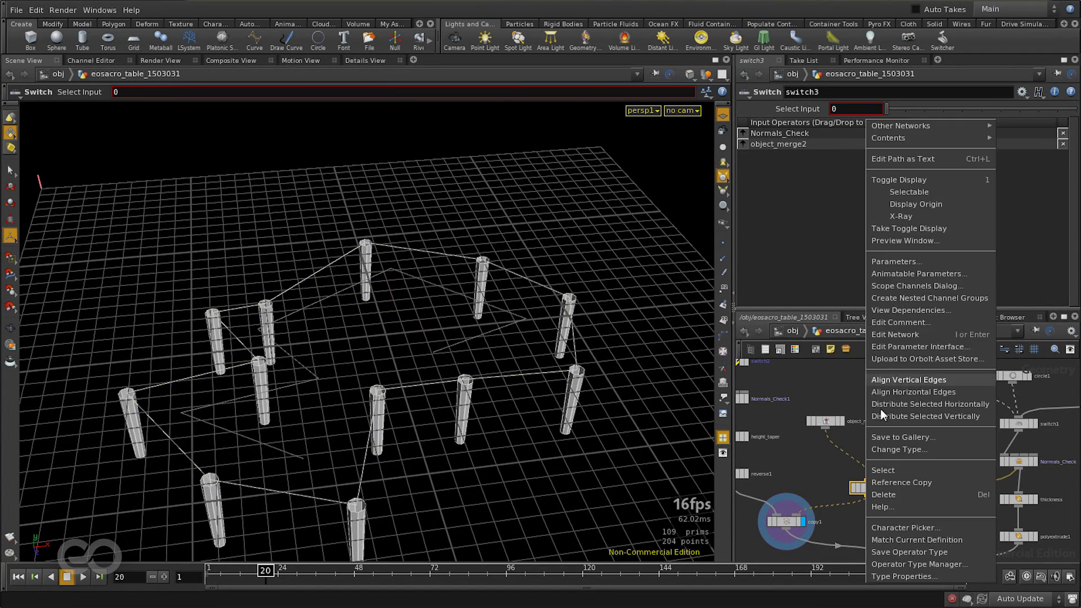
{"action": "left_click", "coordinate": [894, 576]}
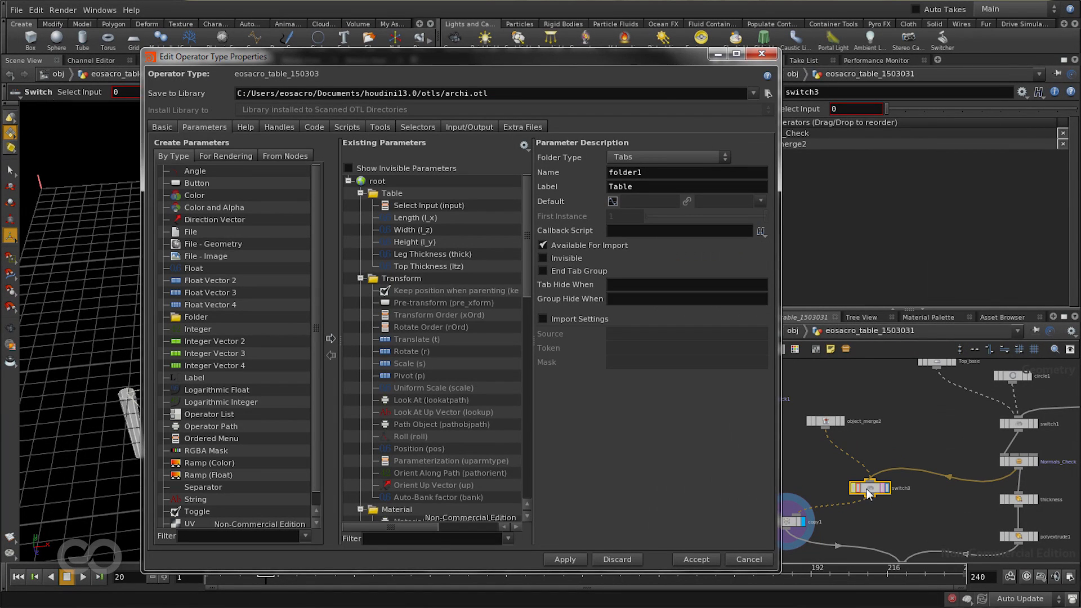
{"action": "left_click_drag", "start_coordinate": [802, 109], "coordinate": [443, 253]}
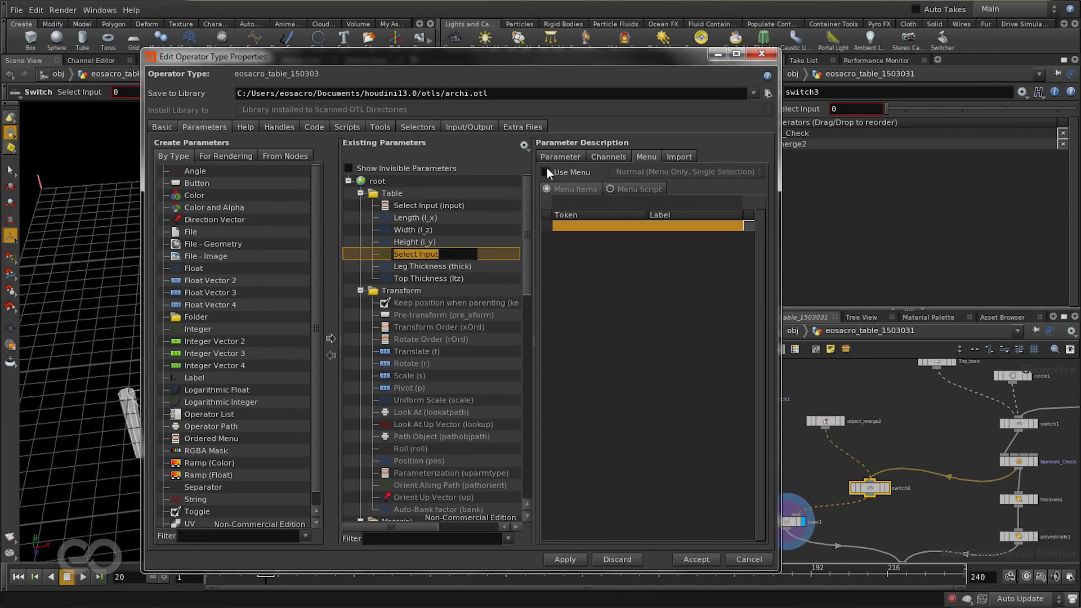
{"action": "left_click", "coordinate": [560, 158]}
{"action": "left_click", "coordinate": [665, 201]}
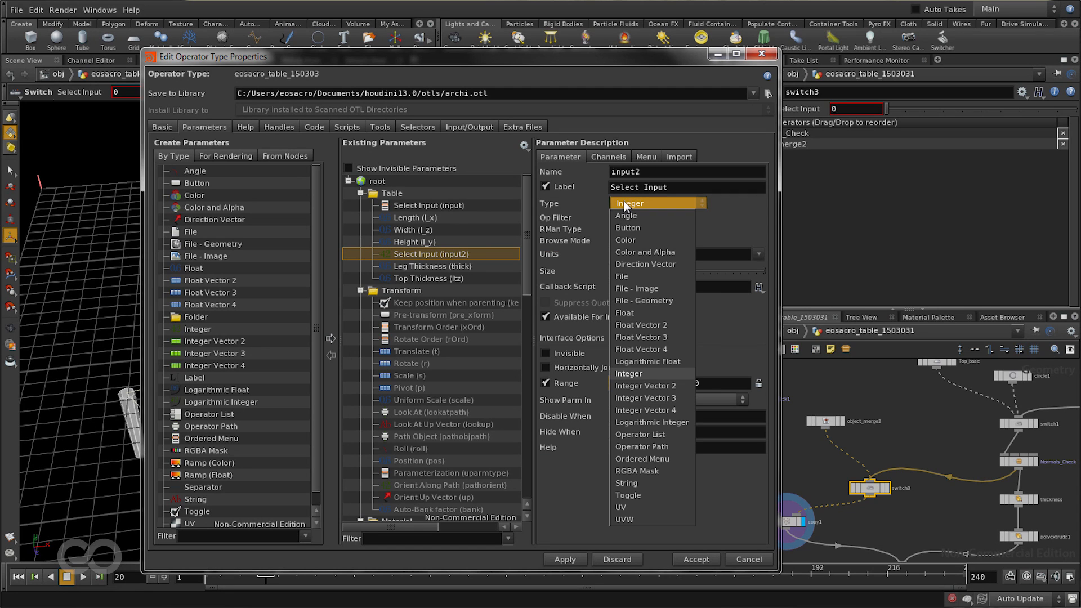
{"action": "left_click", "coordinate": [642, 496]}
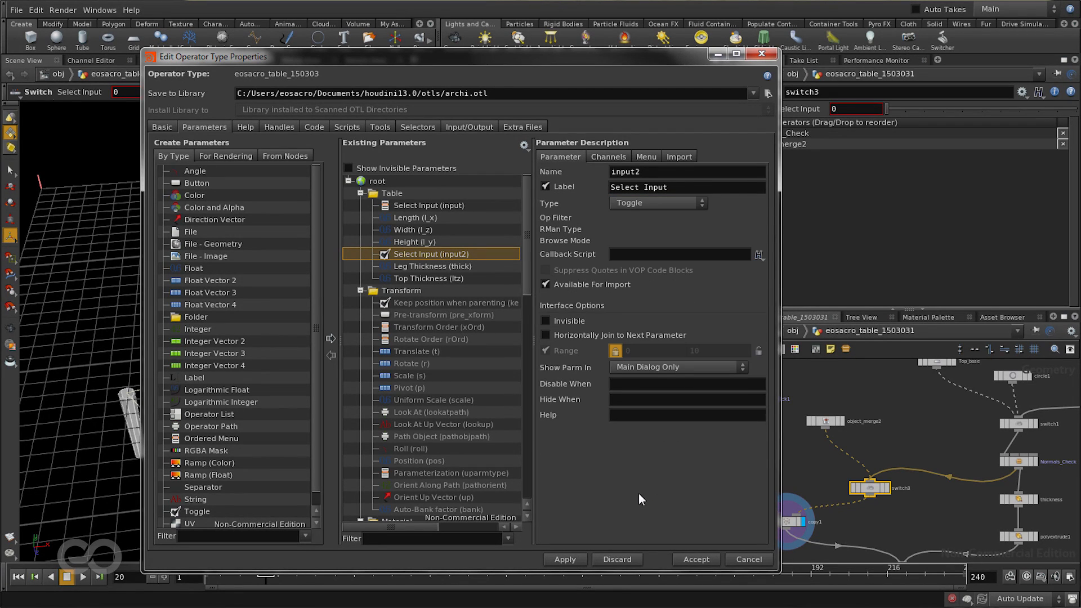
Label the new toggle parameter "Custom Leg Placement" and save the asset definition despite the external references.
{"action": "left_click", "coordinate": [690, 186]}
{"action": "type", "text": "Custom Leg Placement"}
{"action": "left_click", "coordinate": [566, 559]}
{"action": "left_click", "coordinate": [702, 559]}
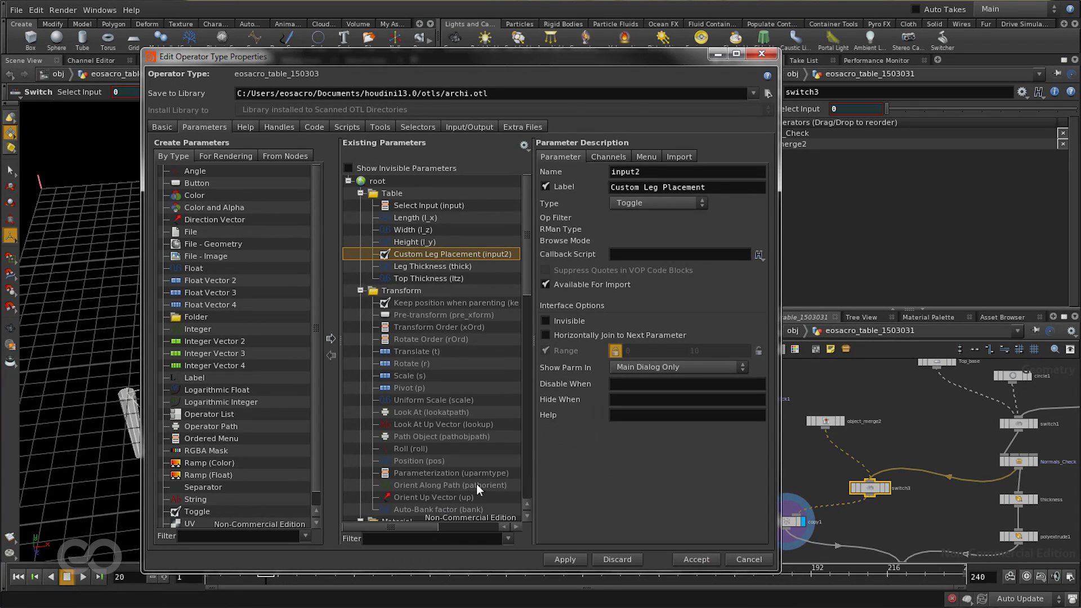
{"action": "left_click", "coordinate": [699, 561]}
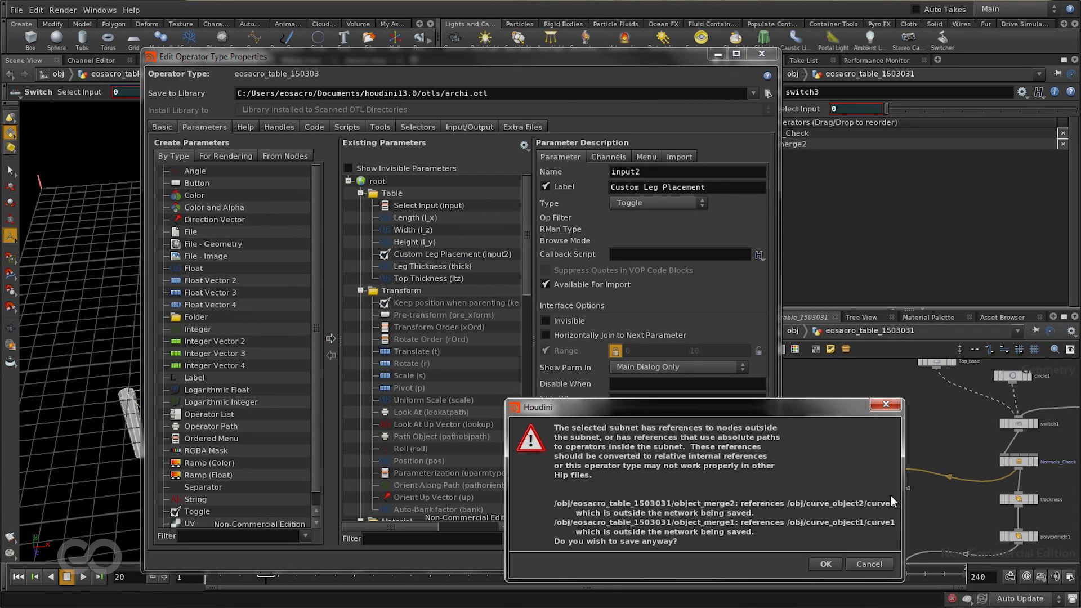
{"action": "left_click", "coordinate": [824, 564]}
Display the full table at xform1 and return to the object level.
{"action": "scroll", "coordinate": [854, 451], "scroll_direction": "down", "scroll_amount": 3}
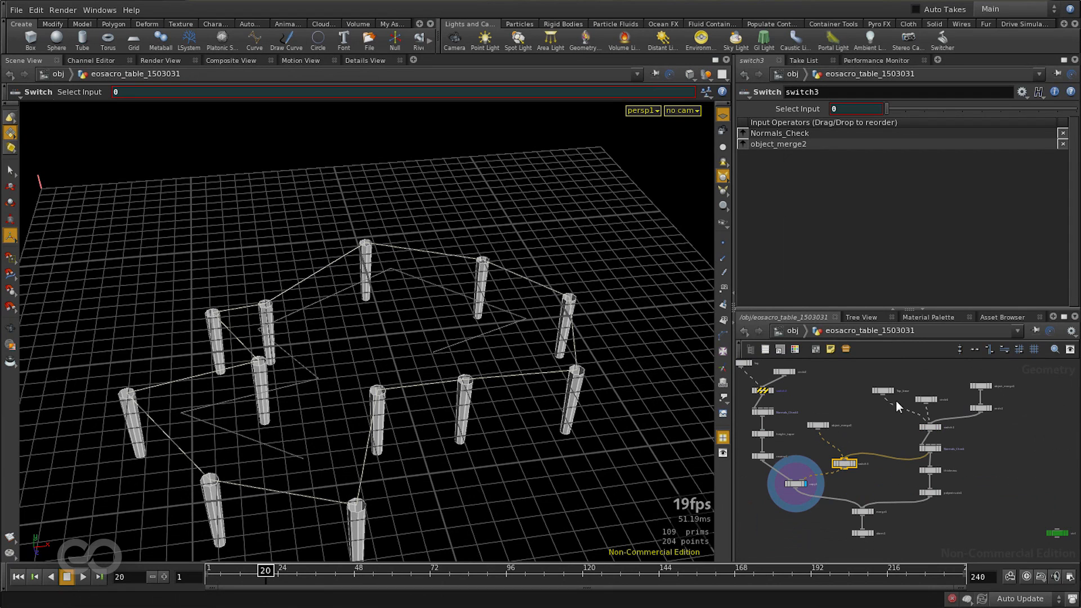
{"action": "scroll", "coordinate": [868, 535], "scroll_direction": "up", "scroll_amount": 5}
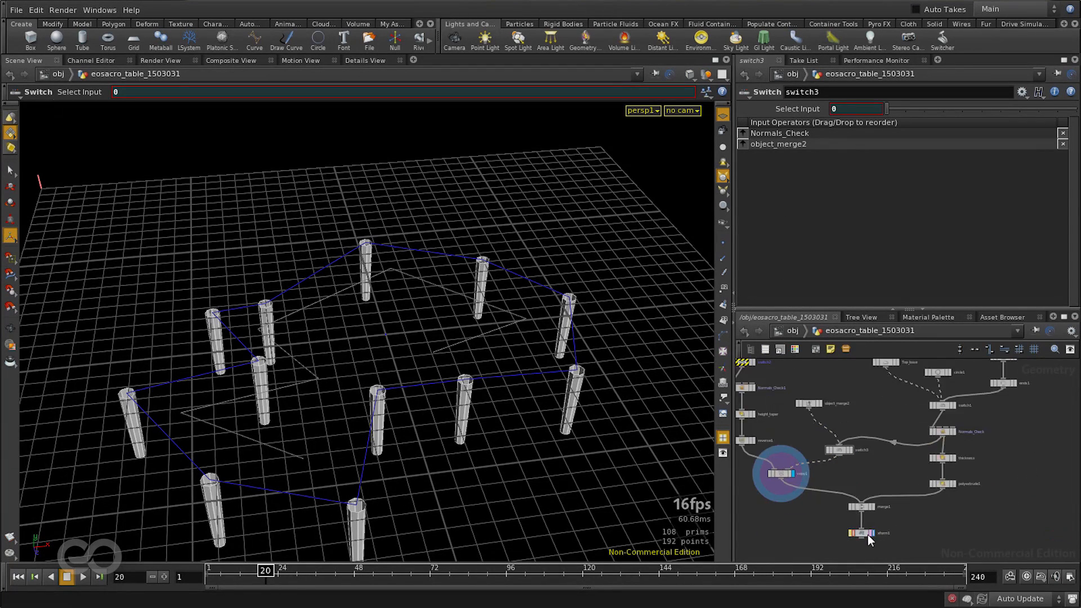
{"action": "left_click", "coordinate": [880, 533]}
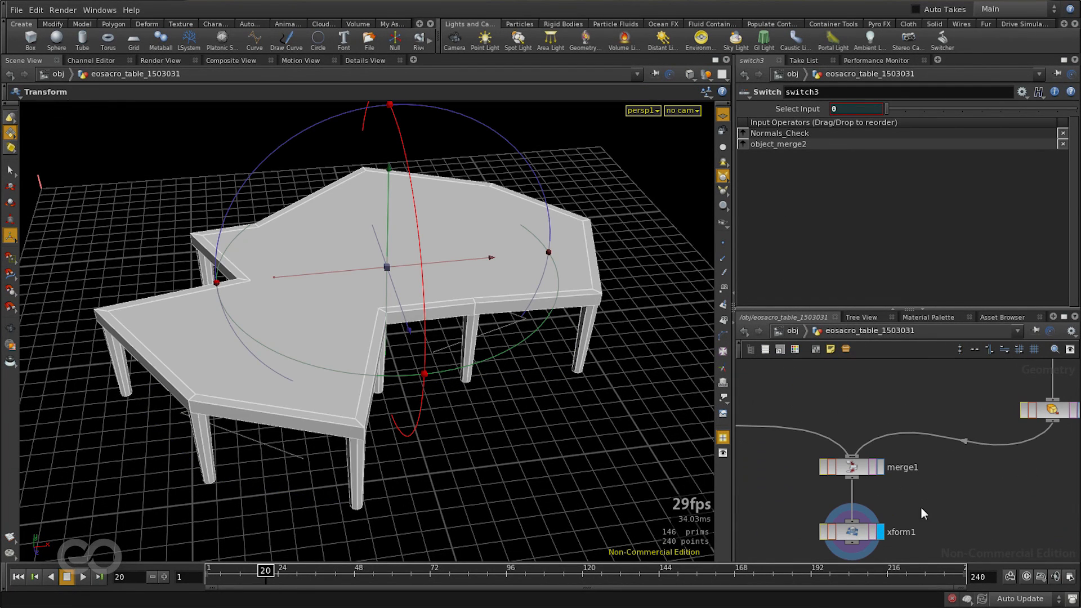
{"action": "left_click", "coordinate": [794, 331]}
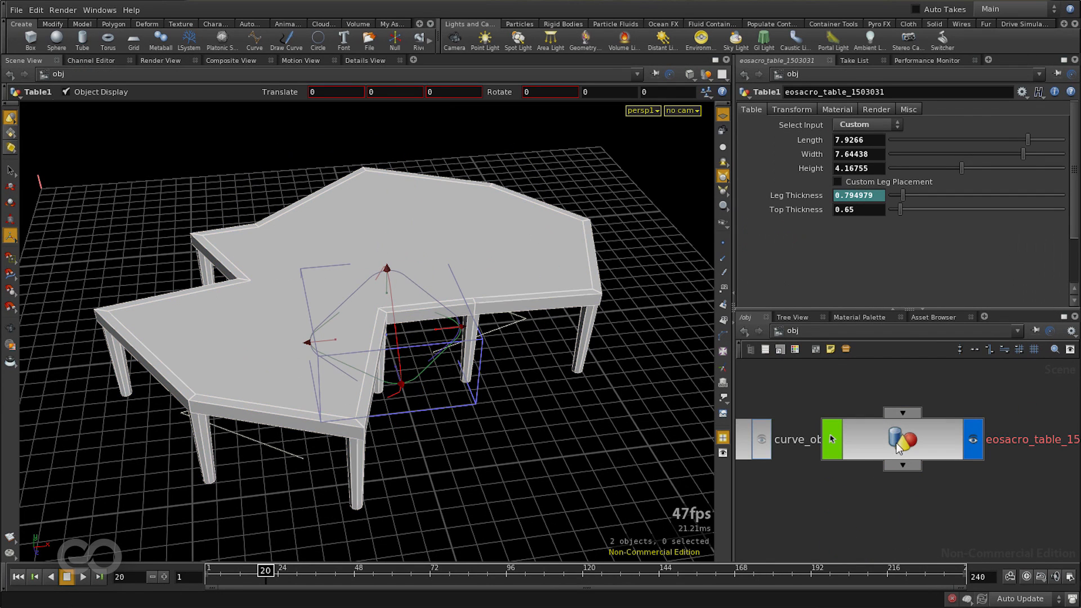
Turn Custom Leg Placement on for the custom table, inspect the legs from below, and turn it off again.
{"action": "left_click", "coordinate": [838, 181]}
{"action": "left_click_drag", "start_coordinate": [271, 444], "coordinate": [428, 248], "text": "alt"}
{"action": "left_click", "coordinate": [844, 180]}
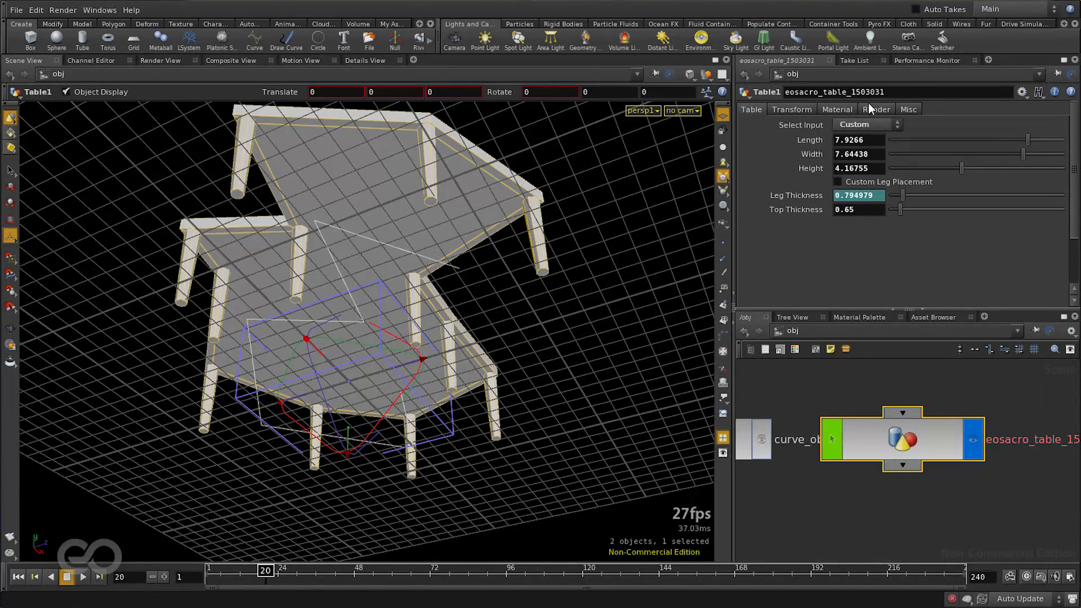
Switch the table's Select Input to Circular to check its legs, and finally to Rectangular.
{"action": "left_click", "coordinate": [856, 126]}
{"action": "left_click", "coordinate": [855, 152]}
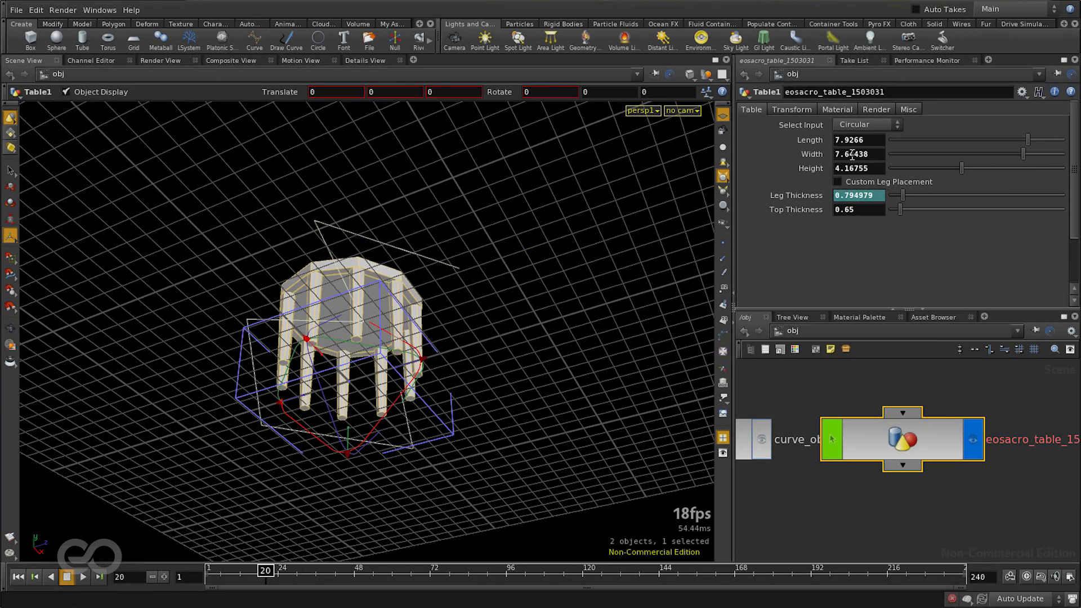
{"action": "left_click", "coordinate": [856, 125]}
{"action": "left_click", "coordinate": [856, 164]}
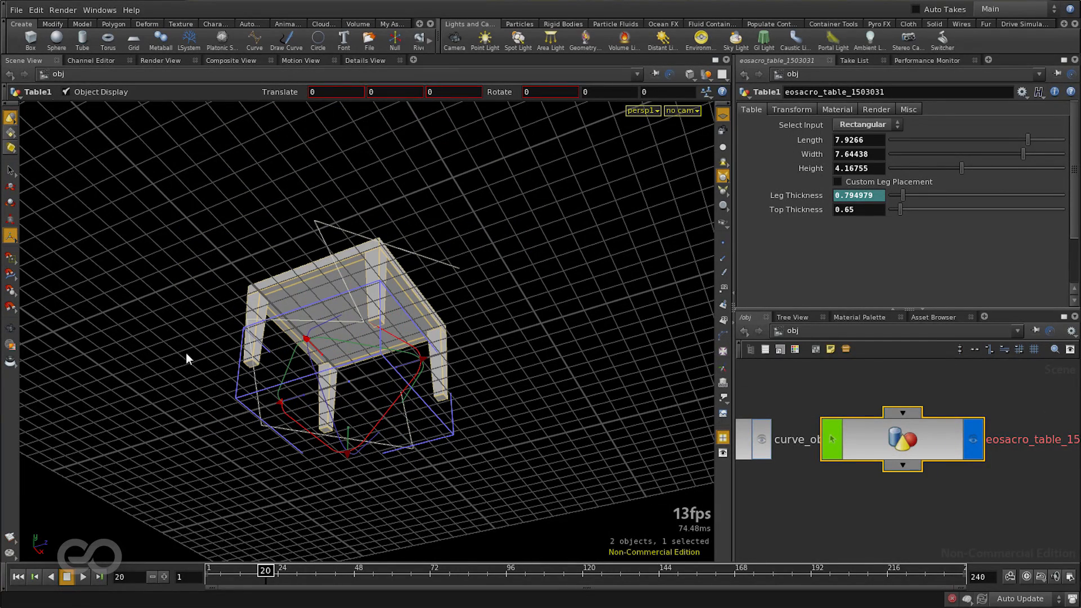
Enable Custom Leg Placement on the rectangular table, inspect the leg positions from above, and deselect the asset.
{"action": "left_click", "coordinate": [860, 182]}
{"action": "left_click_drag", "start_coordinate": [417, 333], "coordinate": [380, 513], "text": "alt"}
{"action": "left_click_drag", "start_coordinate": [462, 448], "coordinate": [387, 384], "text": "alt"}
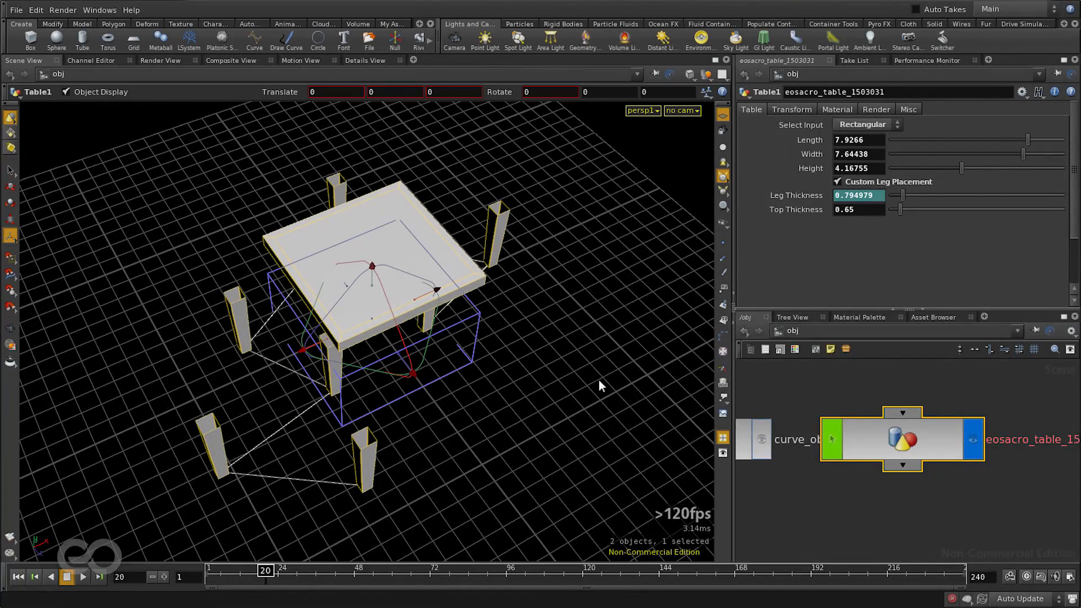
{"action": "scroll", "coordinate": [866, 508], "scroll_direction": "down", "scroll_amount": 8}
{"action": "scroll", "coordinate": [893, 506], "scroll_direction": "up", "scroll_amount": 5}
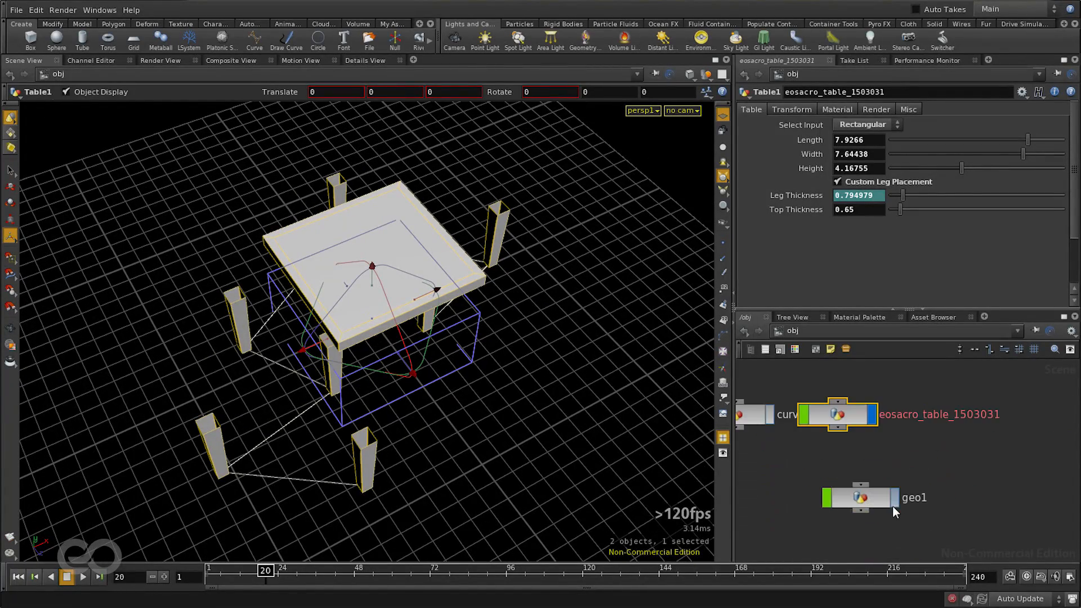
{"action": "left_click", "coordinate": [946, 476]}
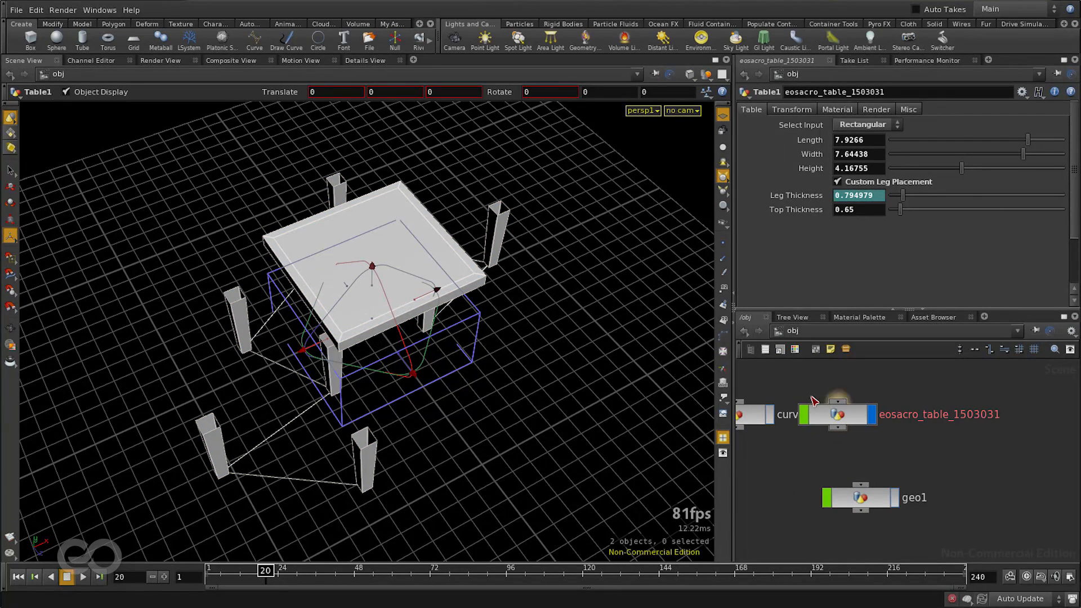
Enter the table asset's network, review its nodes, and bring up the asset's operator type properties.
{"action": "double_click", "coordinate": [851, 418]}
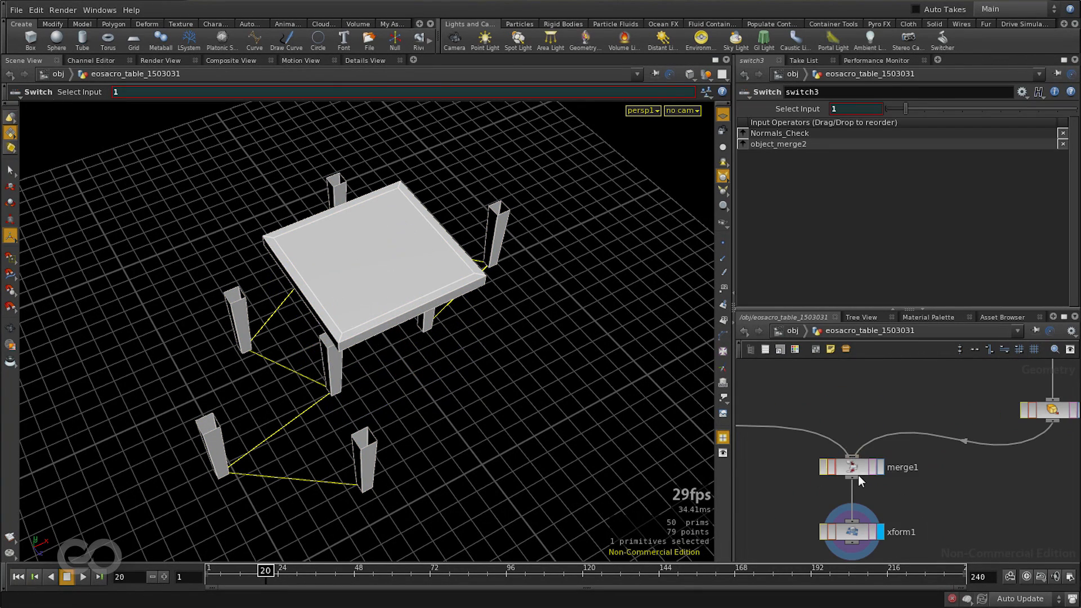
{"action": "scroll", "coordinate": [858, 475], "scroll_direction": "down", "scroll_amount": 3}
{"action": "scroll", "coordinate": [893, 442], "scroll_direction": "up", "scroll_amount": 5}
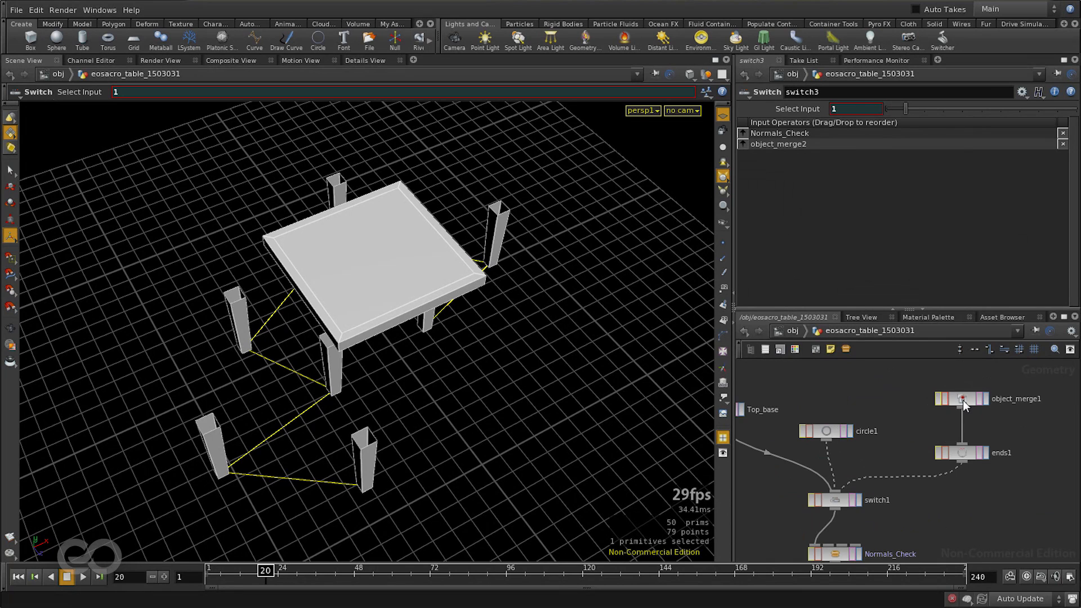
{"action": "scroll", "coordinate": [992, 420], "scroll_direction": "down", "scroll_amount": 3}
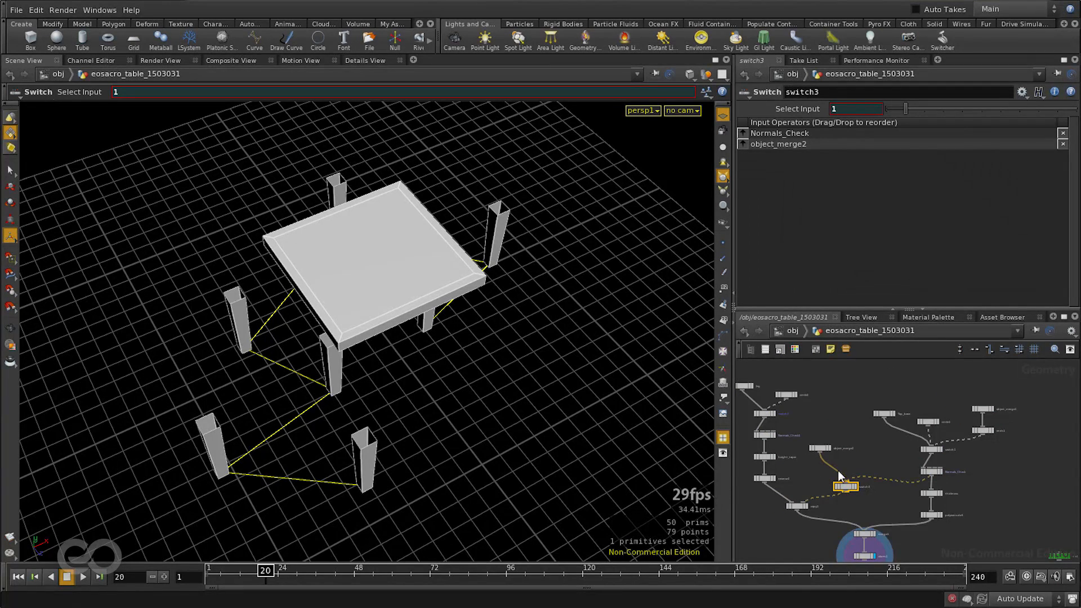
{"action": "scroll", "coordinate": [846, 486], "scroll_direction": "up", "scroll_amount": 2}
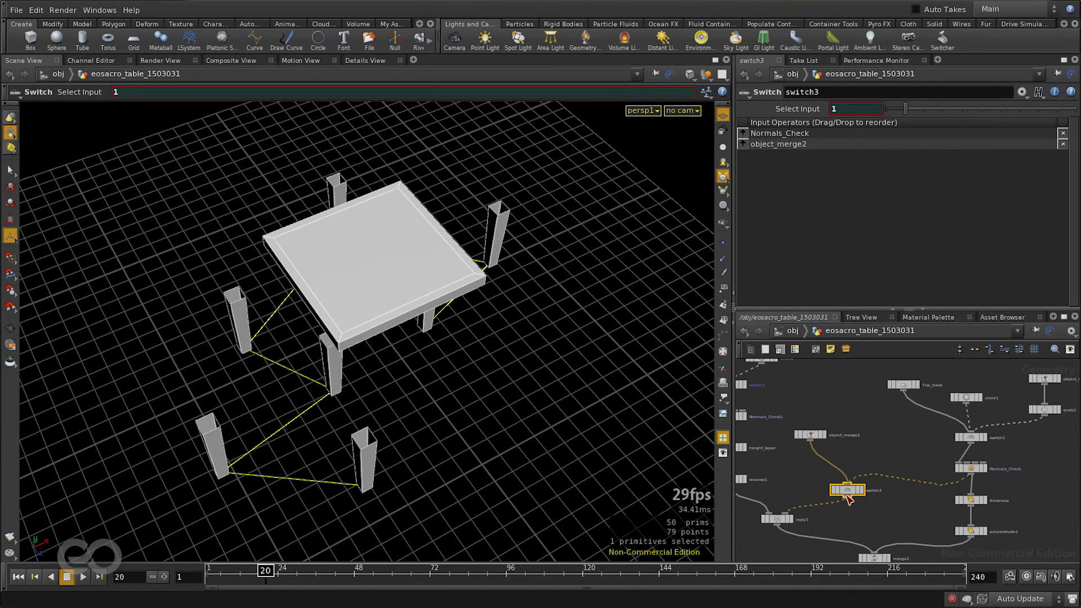
{"action": "right_click", "coordinate": [850, 330]}
{"action": "left_click", "coordinate": [893, 575]}
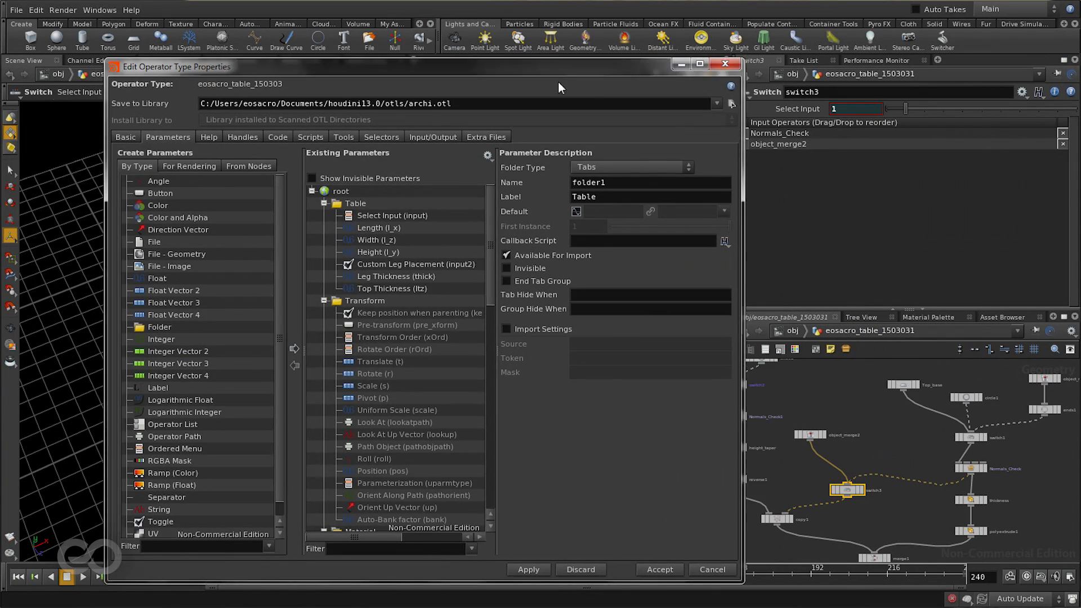
{"action": "left_click_drag", "start_coordinate": [557, 70], "coordinate": [498, 82]}
Promote object_merge1's Object 1 path to the Table folder below Select Input and label it Custom Top.
{"action": "scroll", "coordinate": [835, 530], "scroll_direction": "down", "scroll_amount": 2}
{"action": "scroll", "coordinate": [981, 468], "scroll_direction": "up", "scroll_amount": 4}
{"action": "scroll", "coordinate": [940, 420], "scroll_direction": "up", "scroll_amount": 2}
{"action": "left_click", "coordinate": [939, 421]}
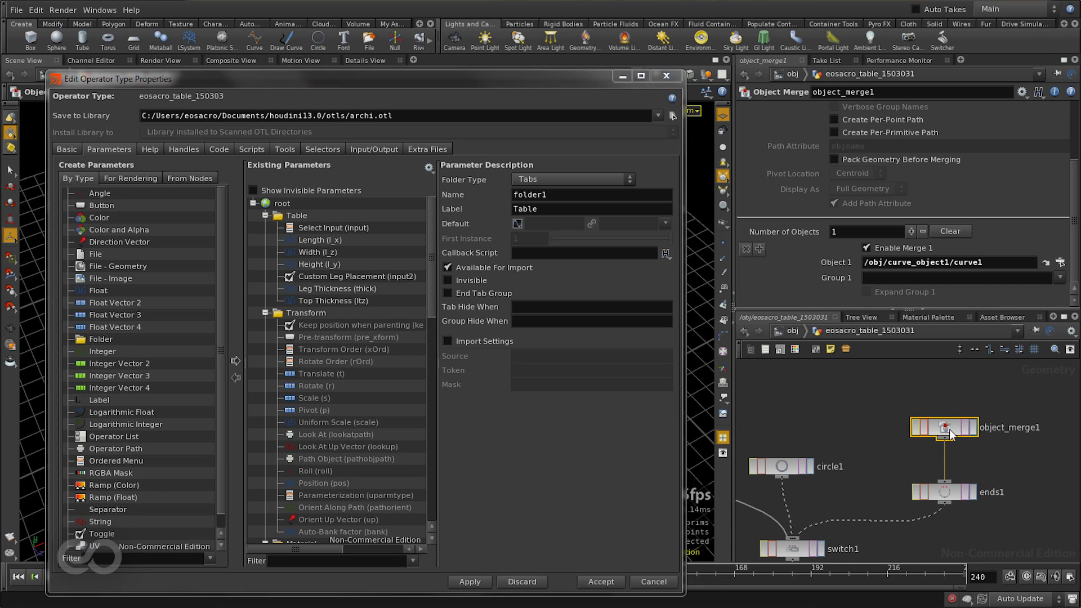
{"action": "left_click_drag", "start_coordinate": [837, 263], "coordinate": [330, 240]}
{"action": "left_click_drag", "start_coordinate": [568, 209], "coordinate": [428, 209]}
{"action": "type", "text": "Custom Top"}
{"action": "key", "text": "Return"}
Promote object_merge2's Object 1 path below Custom Leg Placement, label it Placement Curve, and accept the type properties.
{"action": "scroll", "coordinate": [833, 455], "scroll_direction": "down", "scroll_amount": 3}
{"action": "scroll", "coordinate": [839, 448], "scroll_direction": "up", "scroll_amount": 3}
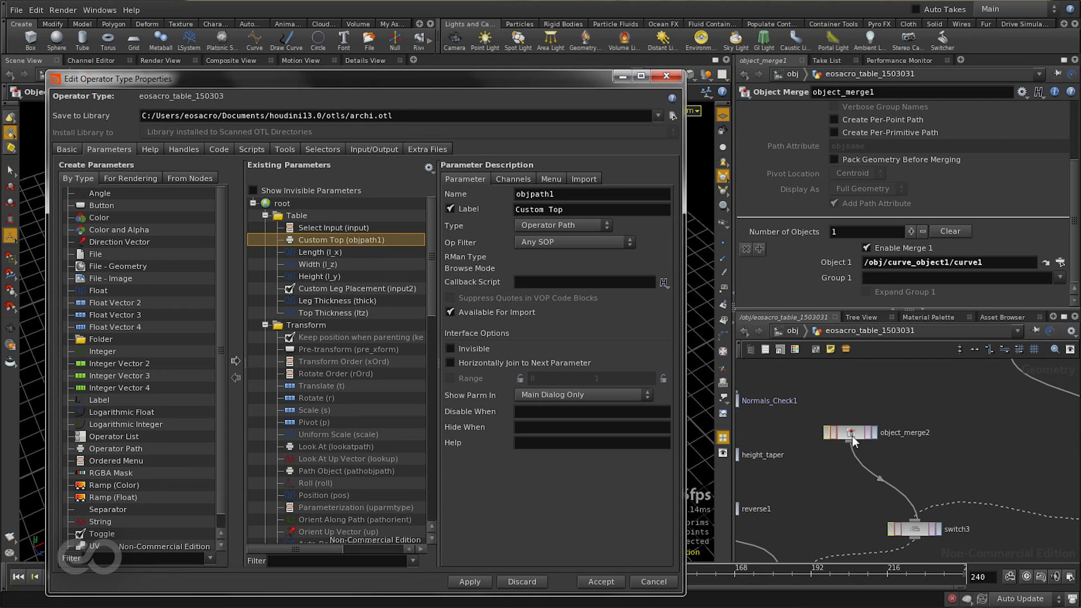
{"action": "left_click", "coordinate": [852, 437]}
{"action": "left_click_drag", "start_coordinate": [834, 264], "coordinate": [361, 299]}
{"action": "left_click_drag", "start_coordinate": [608, 210], "coordinate": [426, 210]}
{"action": "type", "text": "Placement Curve"}
{"action": "key", "text": "Return"}
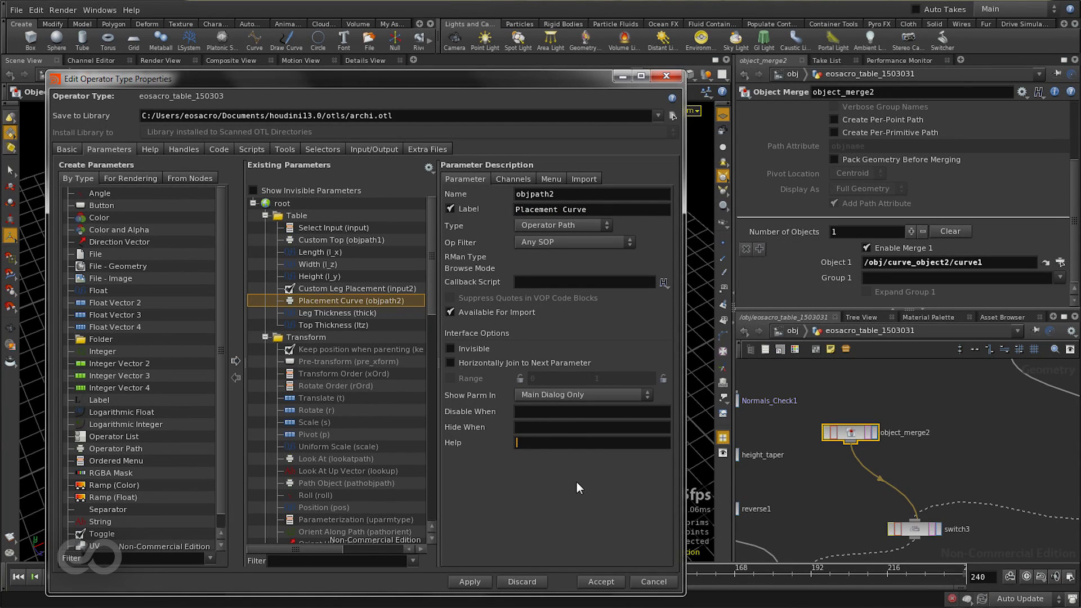
{"action": "left_click", "coordinate": [479, 580]}
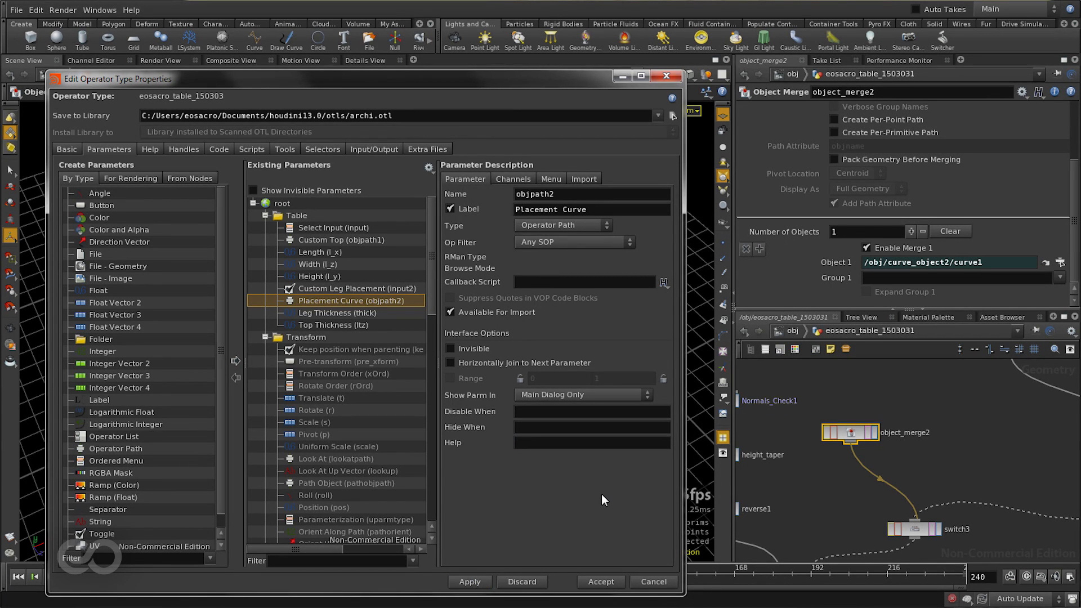
{"action": "left_click", "coordinate": [592, 581]}
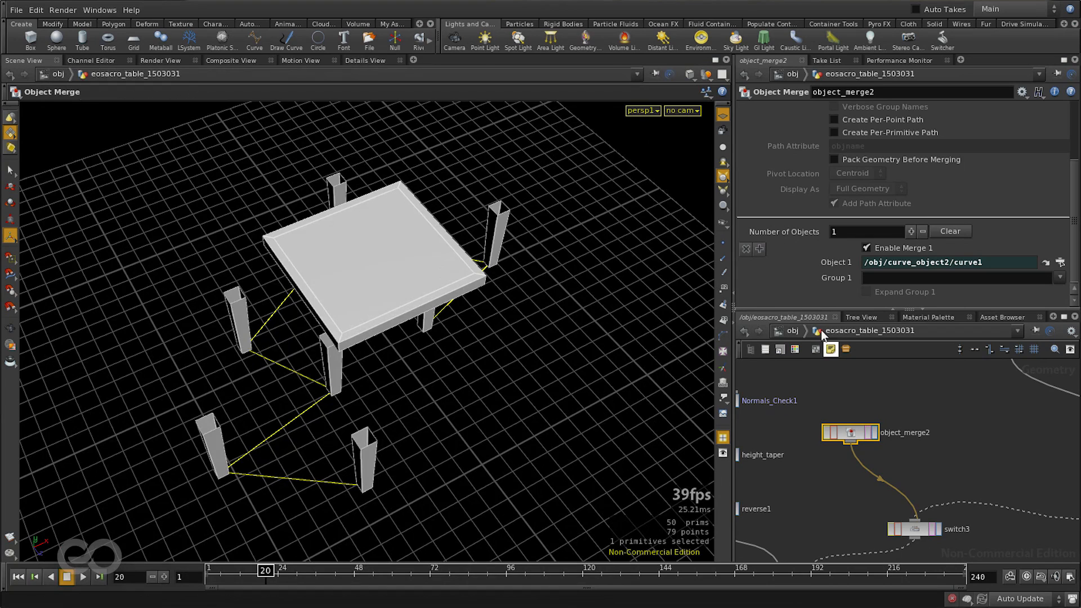
Return to the object level and toggle the table asset's Custom Leg Placement off and on to compare the legs.
{"action": "left_click", "coordinate": [788, 332]}
{"action": "left_click_drag", "start_coordinate": [833, 418], "coordinate": [874, 433]}
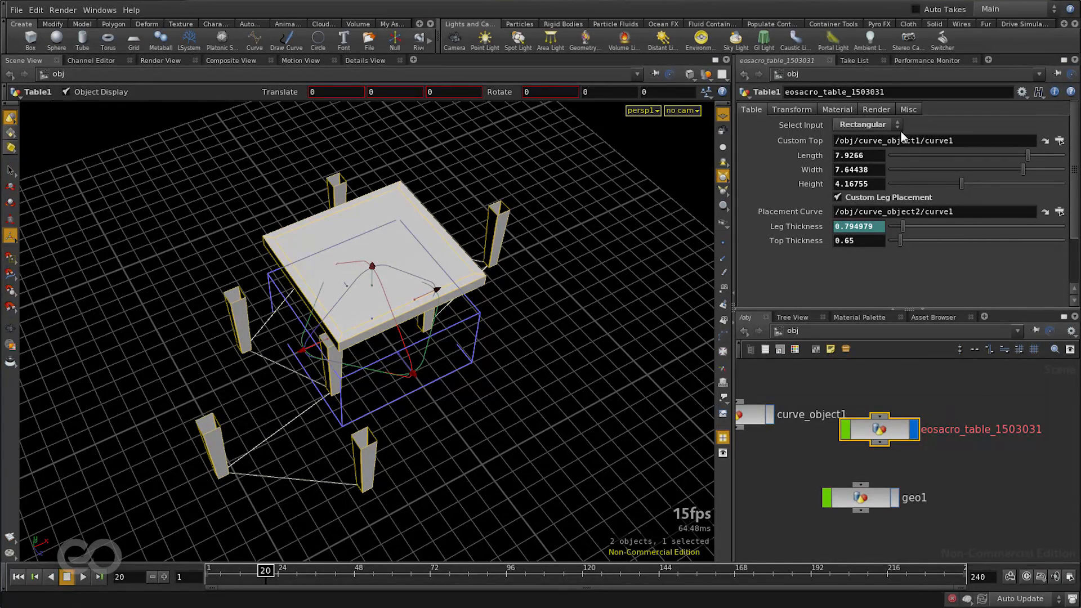
{"action": "left_click", "coordinate": [857, 198]}
{"action": "key", "text": "Escape"}
{"action": "left_click_drag", "start_coordinate": [338, 366], "coordinate": [311, 353]}
{"action": "left_click", "coordinate": [847, 197]}
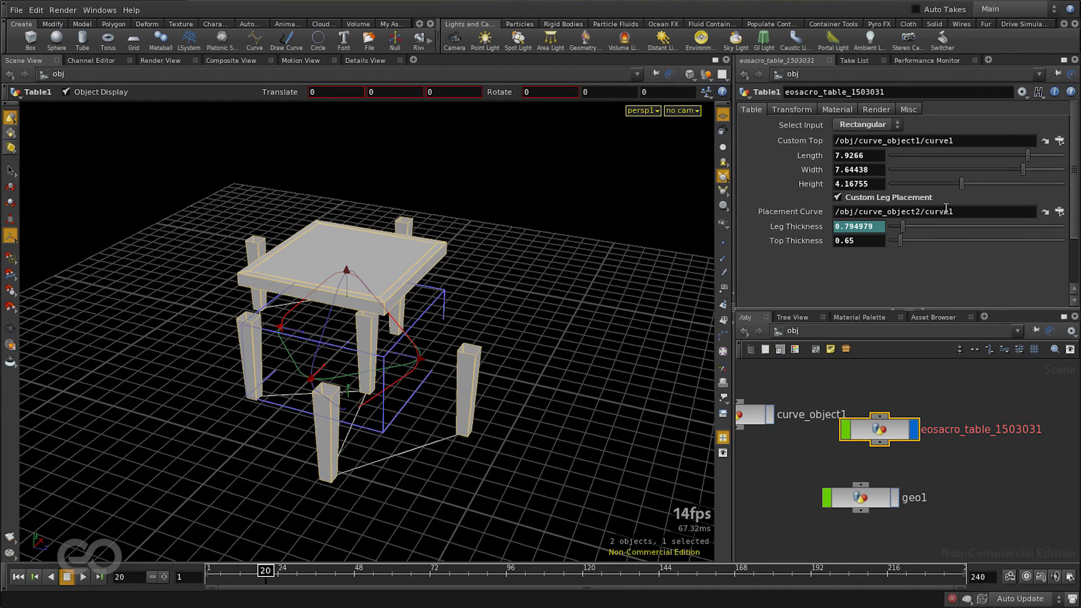
{"action": "left_click", "coordinate": [860, 196]}
{"action": "left_click", "coordinate": [861, 196]}
Reopen the table asset's type properties and look up the internal name of the Custom Leg Placement toggle.
{"action": "right_click", "coordinate": [870, 430]}
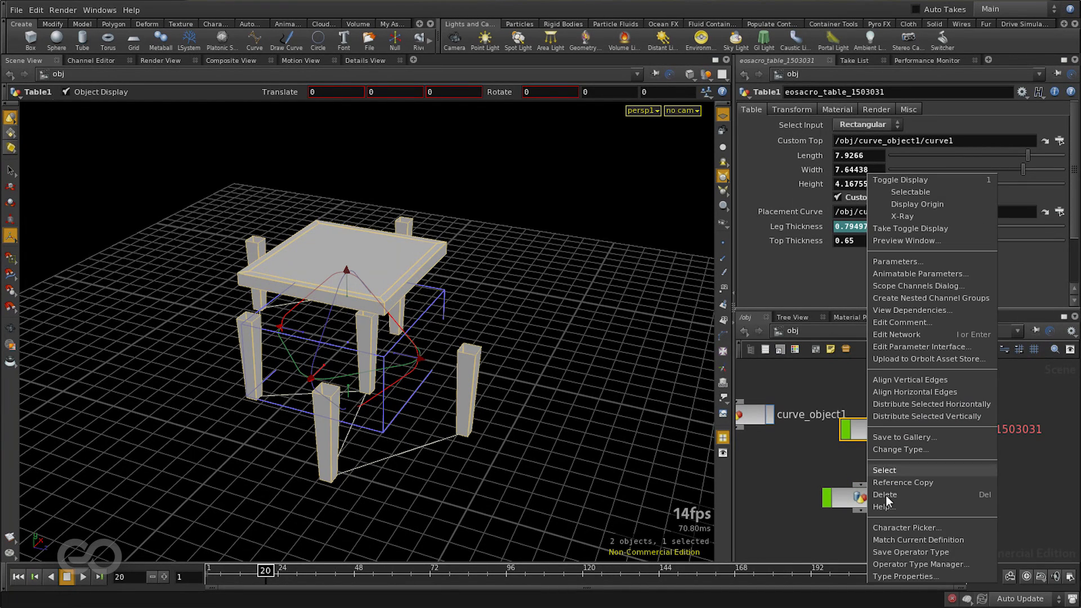
{"action": "left_click", "coordinate": [894, 575]}
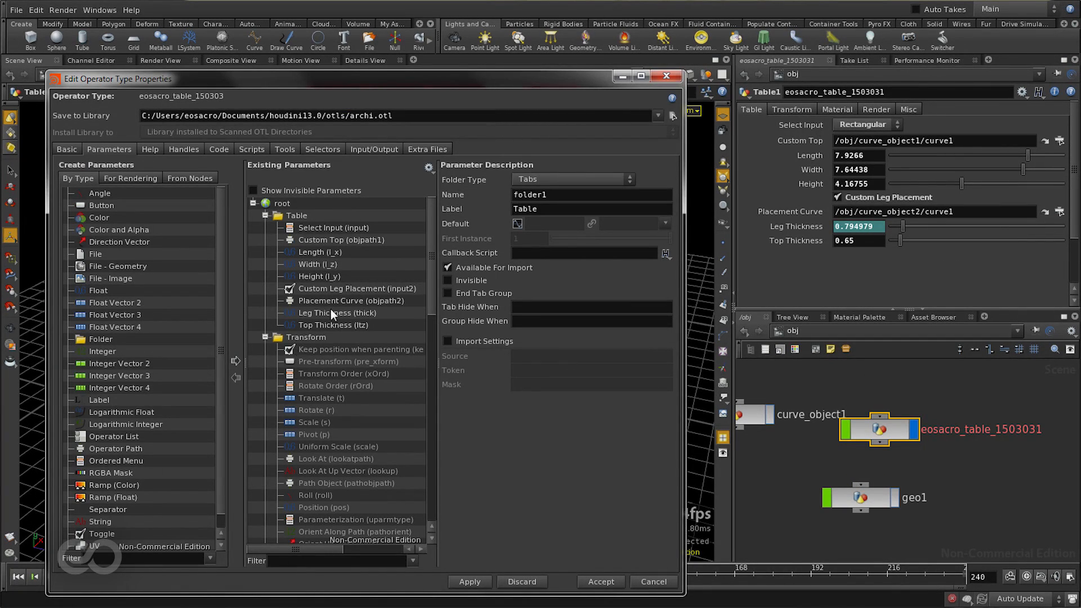
{"action": "left_click", "coordinate": [348, 302]}
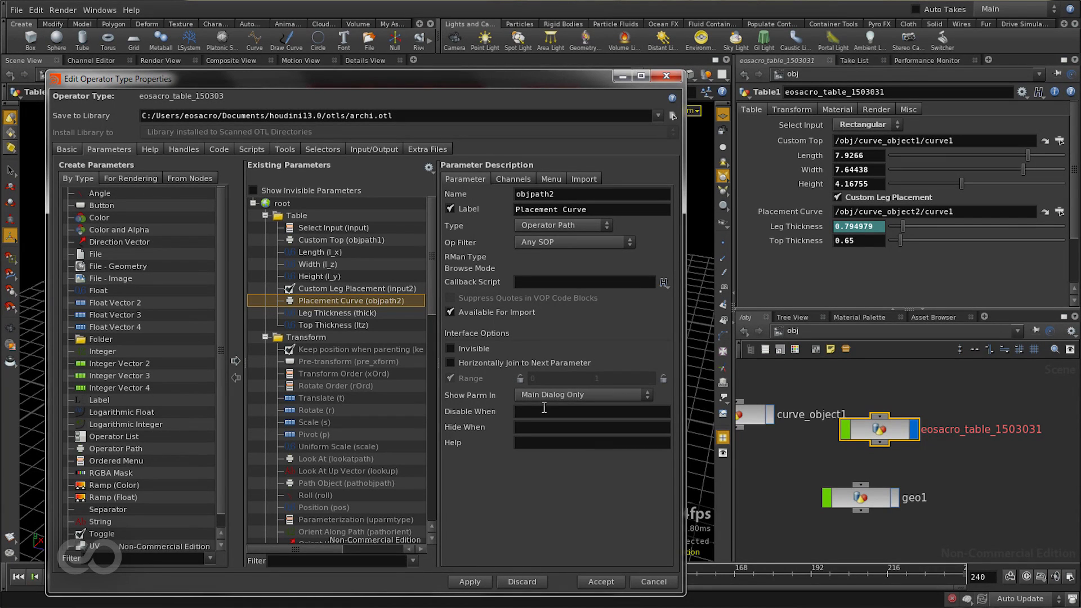
{"action": "left_click", "coordinate": [525, 428]}
{"action": "left_click", "coordinate": [408, 288]}
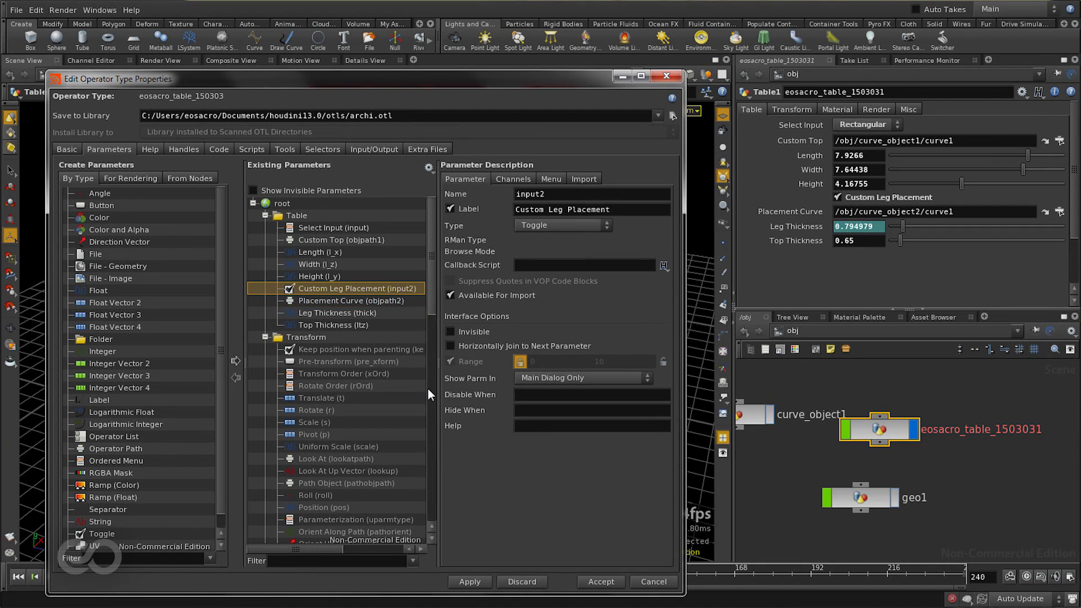
{"action": "double_click", "coordinate": [557, 194]}
Set Placement Curve's hide condition to { input2 == 0 }, apply it, and test it with the Custom Leg Placement toggle.
{"action": "left_click", "coordinate": [335, 301]}
{"action": "left_click", "coordinate": [522, 428]}
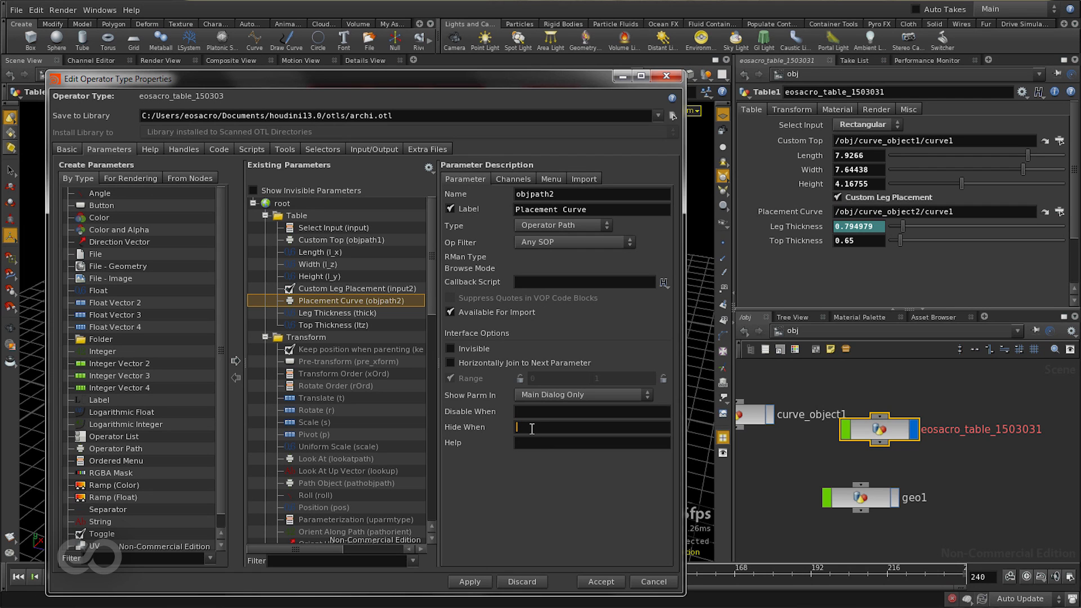
{"action": "type", "text": "{}"}
{"action": "type", "text": " input2"}
{"action": "type", "text": " == 0"}
{"action": "left_click", "coordinate": [480, 585]}
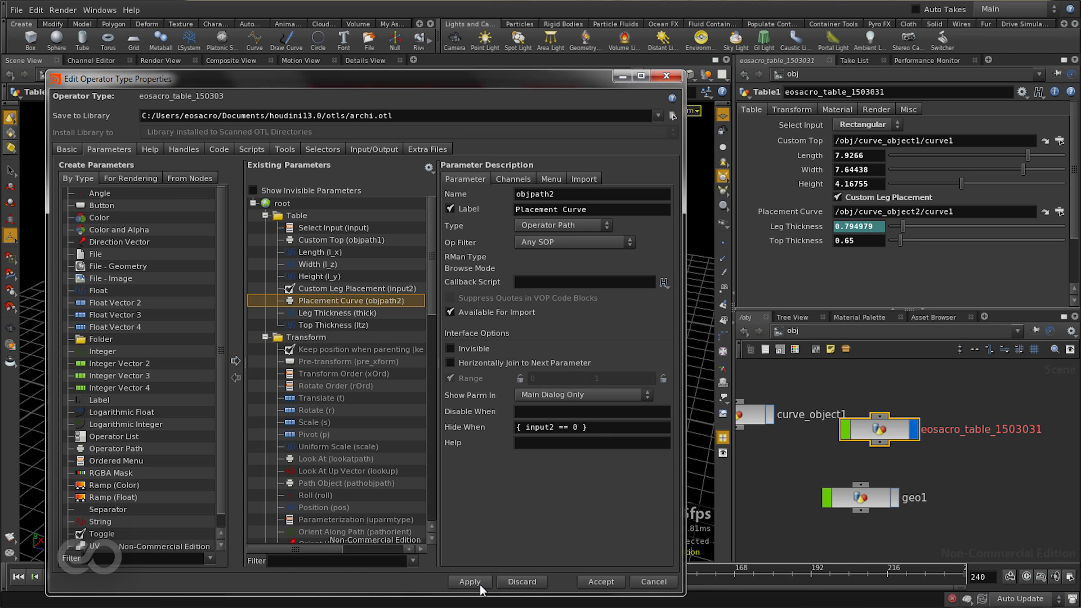
{"action": "left_click", "coordinate": [849, 199]}
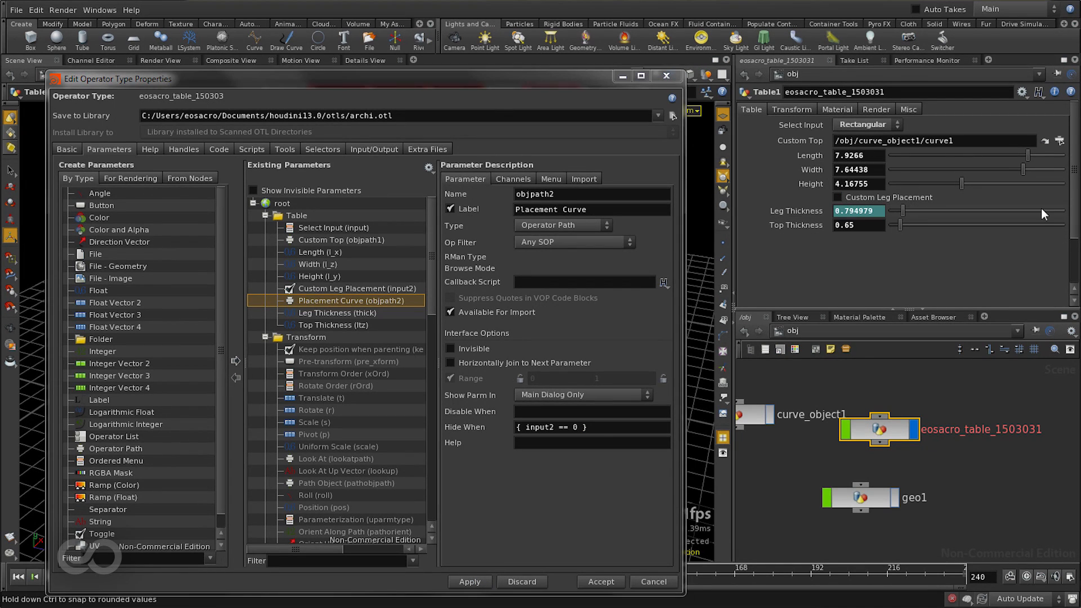
{"action": "left_click", "coordinate": [864, 198]}
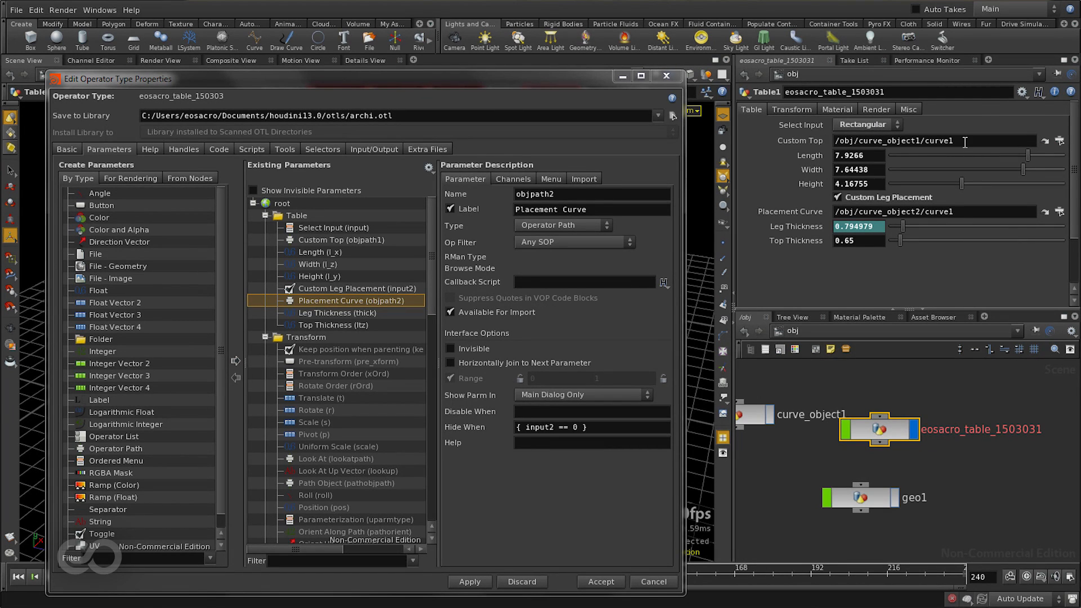
Relabel the Select Input parameter as Top Shape and apply the change.
{"action": "left_click", "coordinate": [361, 227]}
{"action": "double_click", "coordinate": [528, 194]}
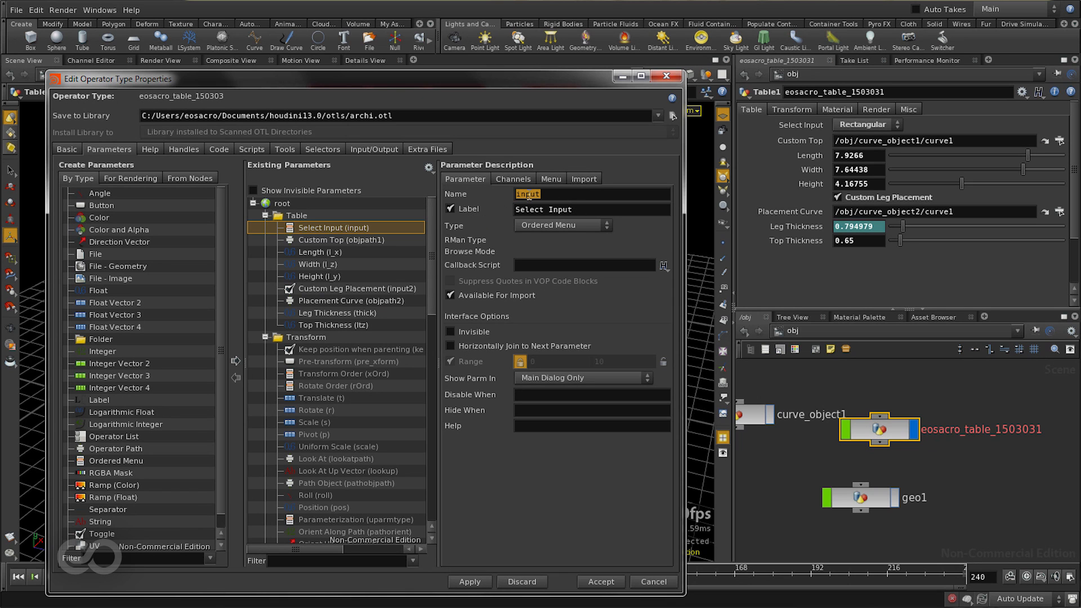
{"action": "triple_click", "coordinate": [582, 211]}
{"action": "type", "text": "Top Shape"}
{"action": "key", "text": "Return"}
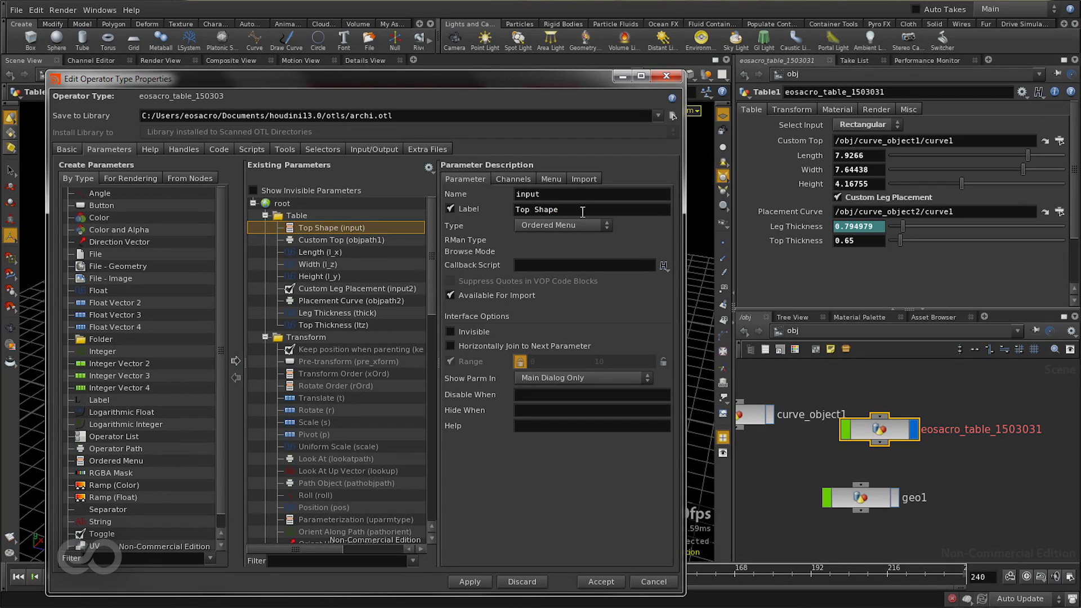
{"action": "left_click", "coordinate": [460, 582]}
Set the Custom Top parameter's hide condition to { input != 2 } and apply it.
{"action": "left_click", "coordinate": [325, 239]}
{"action": "left_click", "coordinate": [533, 428]}
{"action": "type", "text": "{}"}
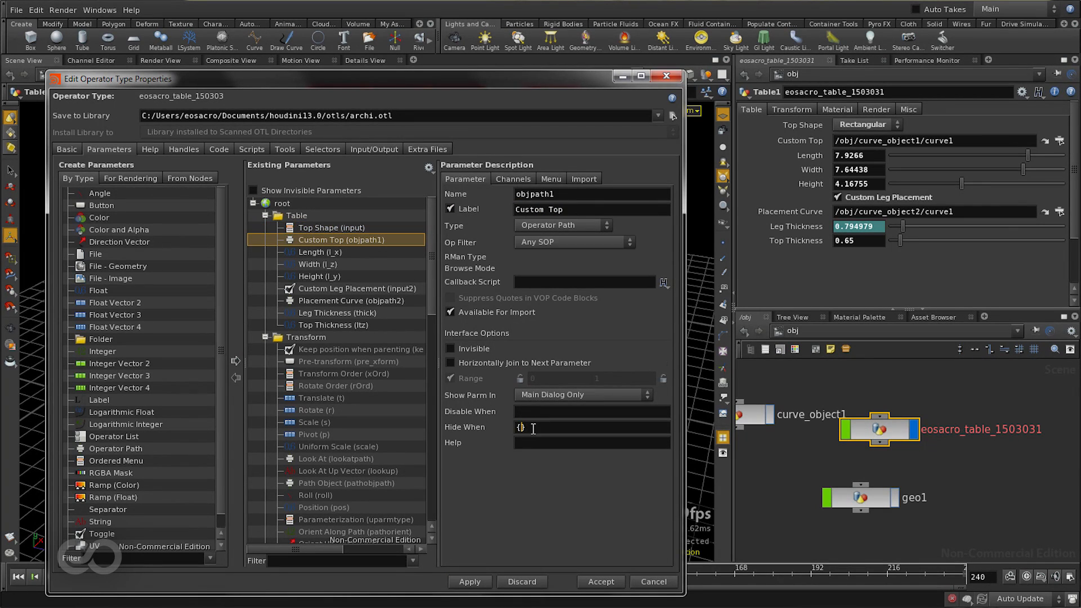
{"action": "type", "text": " input"}
{"action": "type", "text": " =="}
{"action": "key", "text": "BackSpace"}
{"action": "key", "text": "BackSpace"}
{"action": "key", "text": "BackSpace"}
{"action": "type", "text": "!= 2"}
{"action": "left_click", "coordinate": [469, 582]}
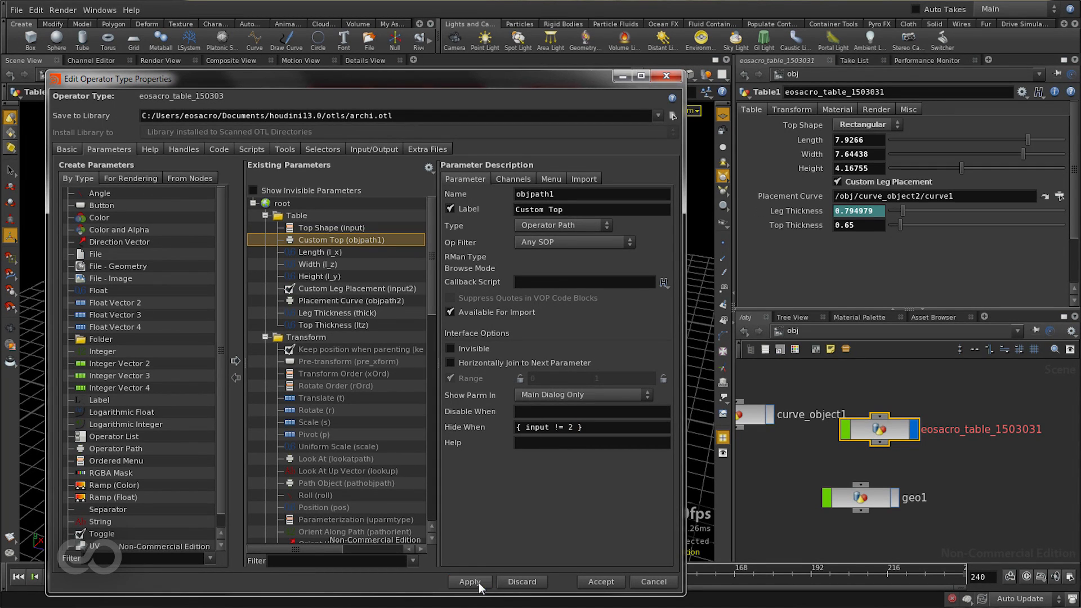
Test Custom Top's hide condition with Top Shape set to Custom, Rectangular and Circular, and accept the type properties.
{"action": "left_click", "coordinate": [852, 125]}
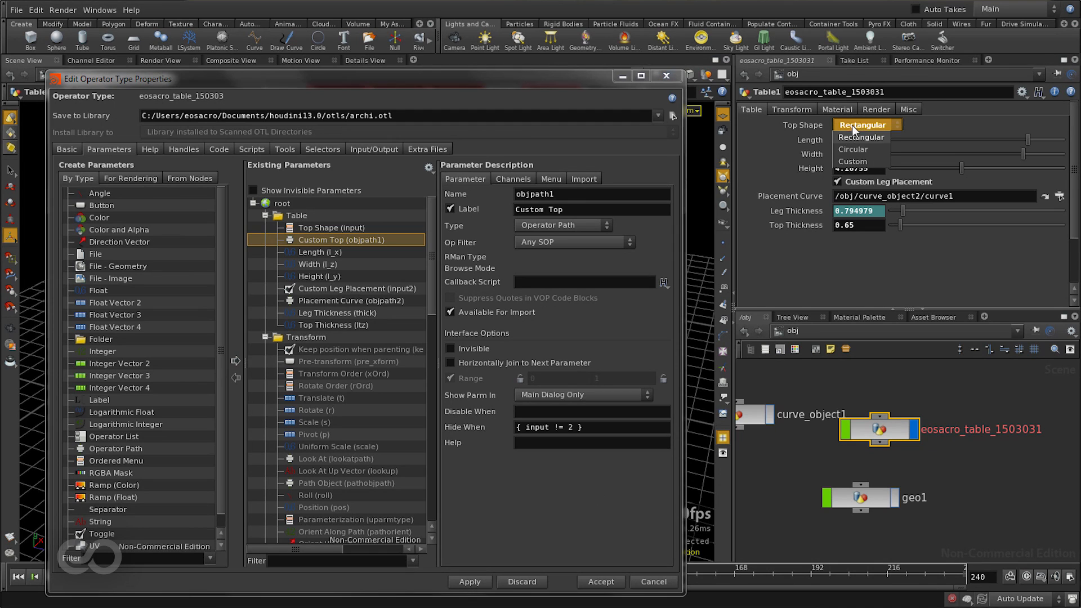
{"action": "left_click", "coordinate": [862, 168]}
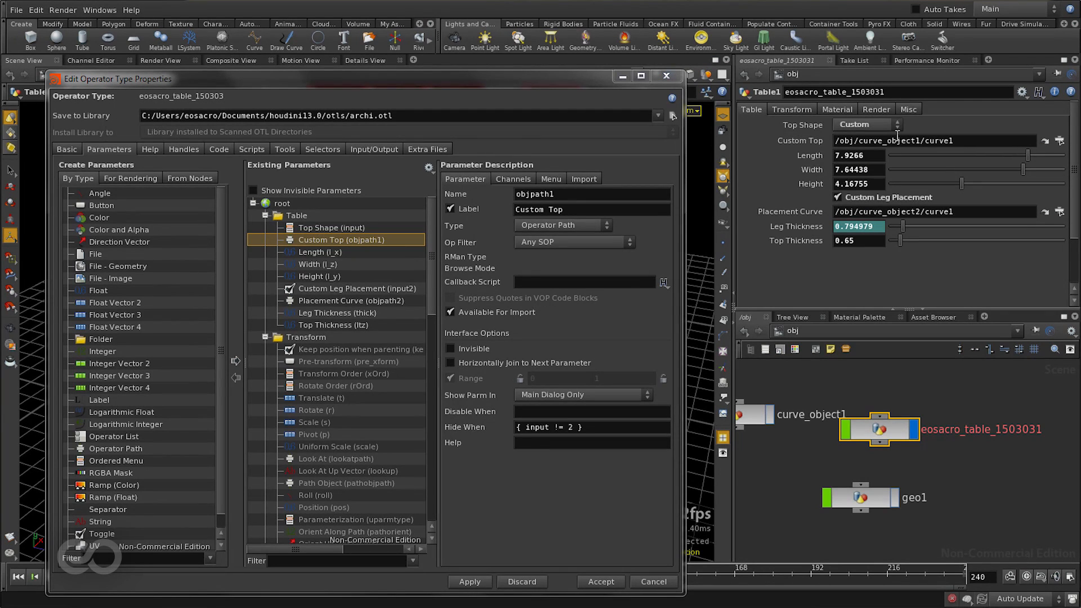
{"action": "left_click", "coordinate": [870, 128]}
{"action": "left_click", "coordinate": [869, 136]}
{"action": "left_click", "coordinate": [871, 124]}
{"action": "left_click", "coordinate": [877, 151]}
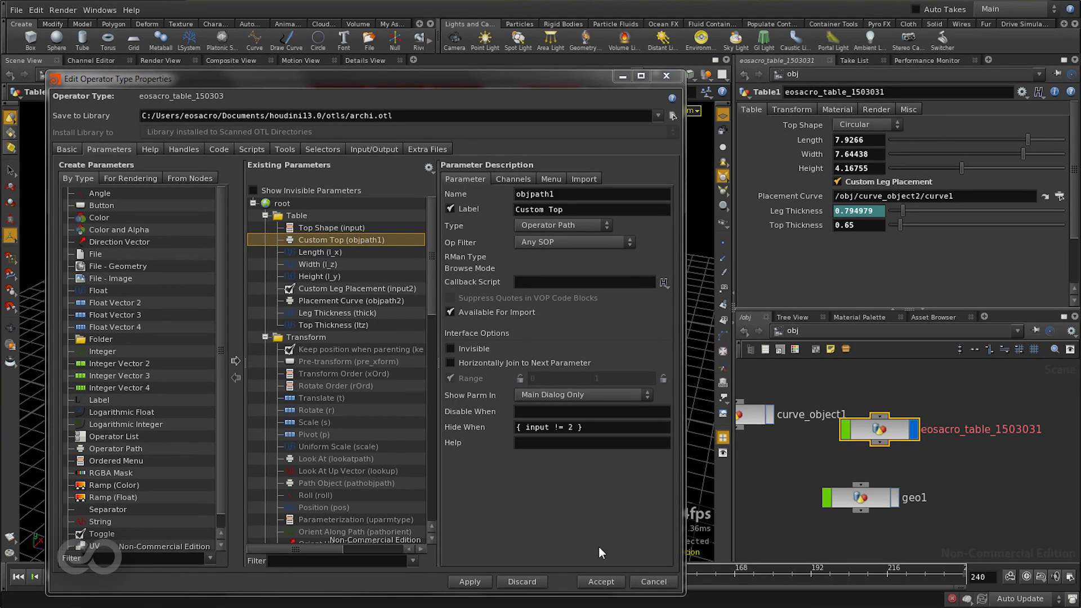
{"action": "left_click", "coordinate": [593, 584]}
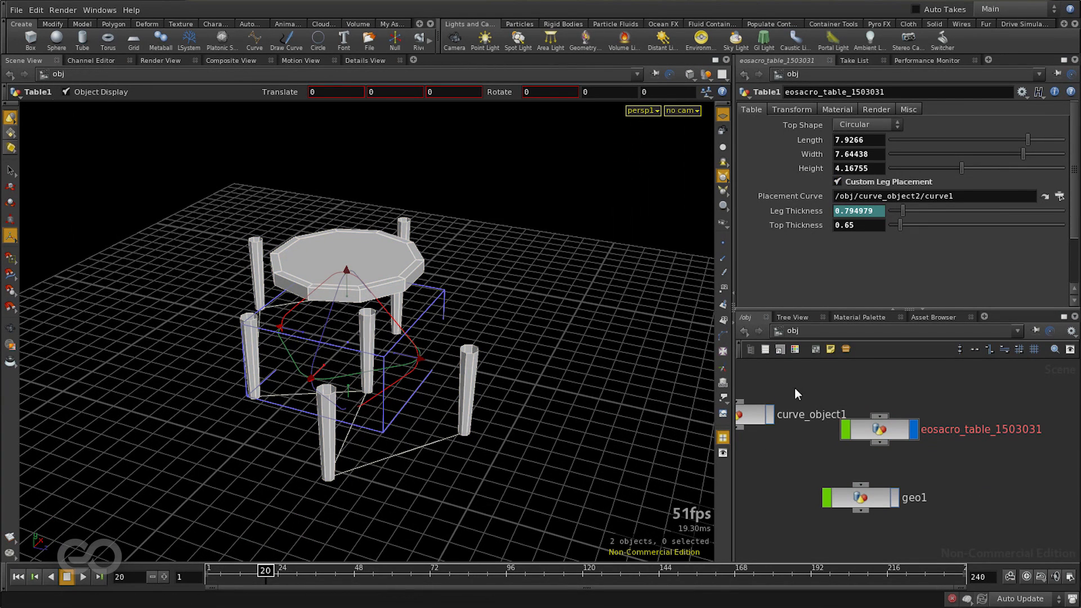
Set Top Shape to Custom and browse the operators available for Custom Top without picking a new one.
{"action": "left_click", "coordinate": [883, 127]}
{"action": "left_click", "coordinate": [871, 156]}
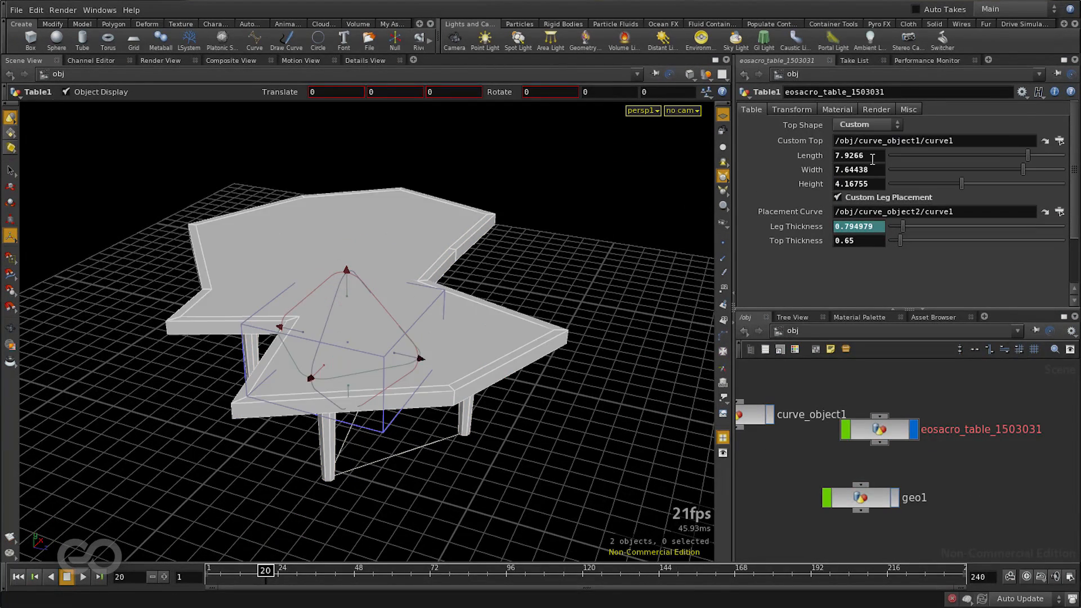
{"action": "left_click", "coordinate": [1060, 141]}
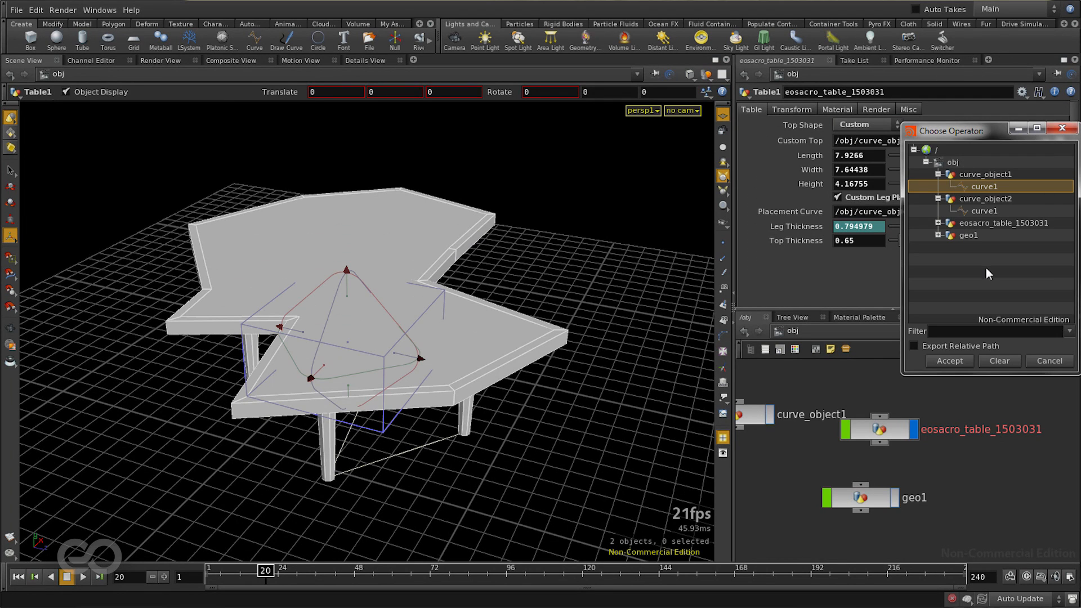
{"action": "left_click", "coordinate": [1039, 364]}
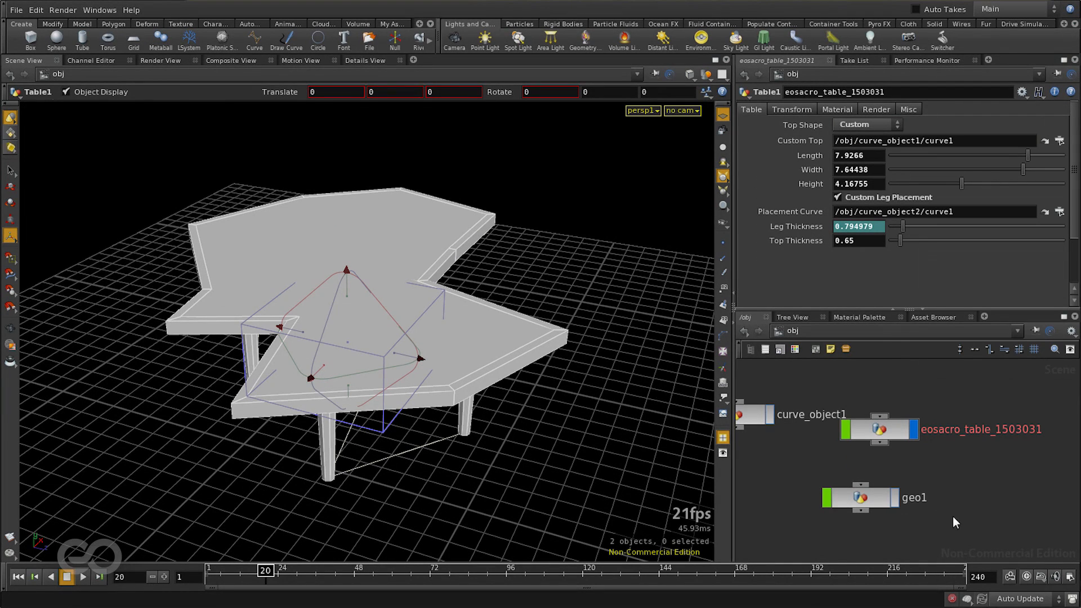
Inspect the custom table from above and from the side to check its top and leg placement.
{"action": "key", "text": "Escape"}
{"action": "left_click_drag", "start_coordinate": [283, 374], "coordinate": [536, 411]}
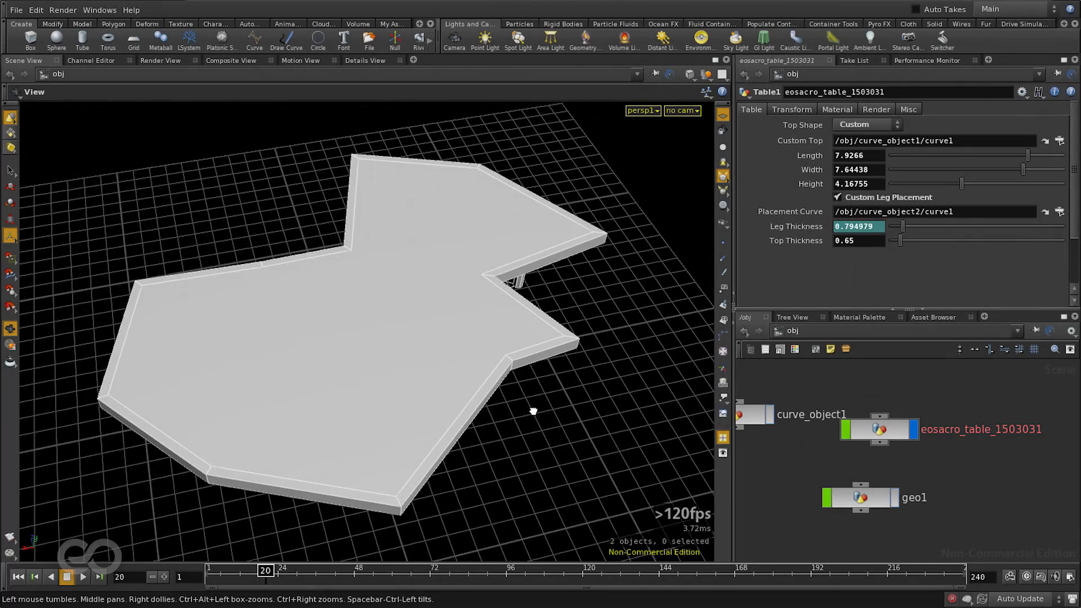
{"action": "key", "text": "Return"}
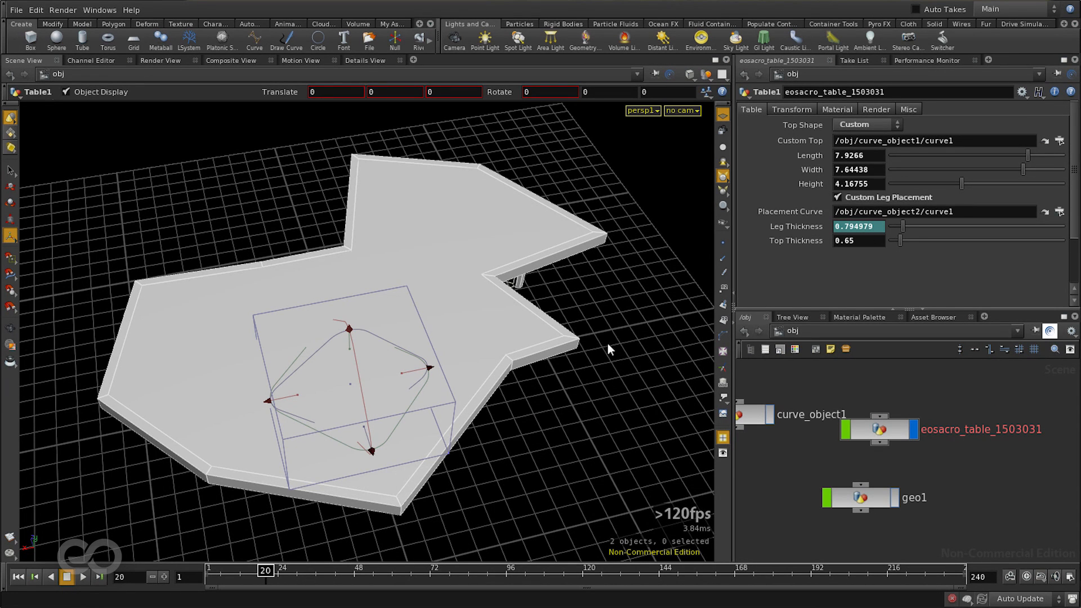
{"action": "key", "text": "Escape"}
{"action": "left_click_drag", "start_coordinate": [499, 382], "coordinate": [561, 316]}
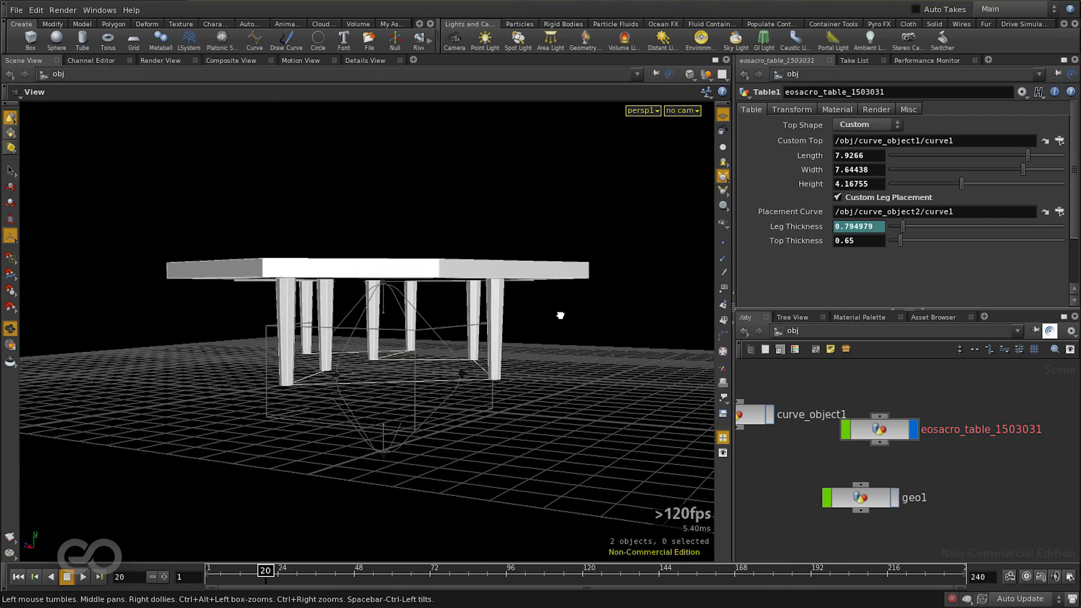
{"action": "key", "text": "Return"}
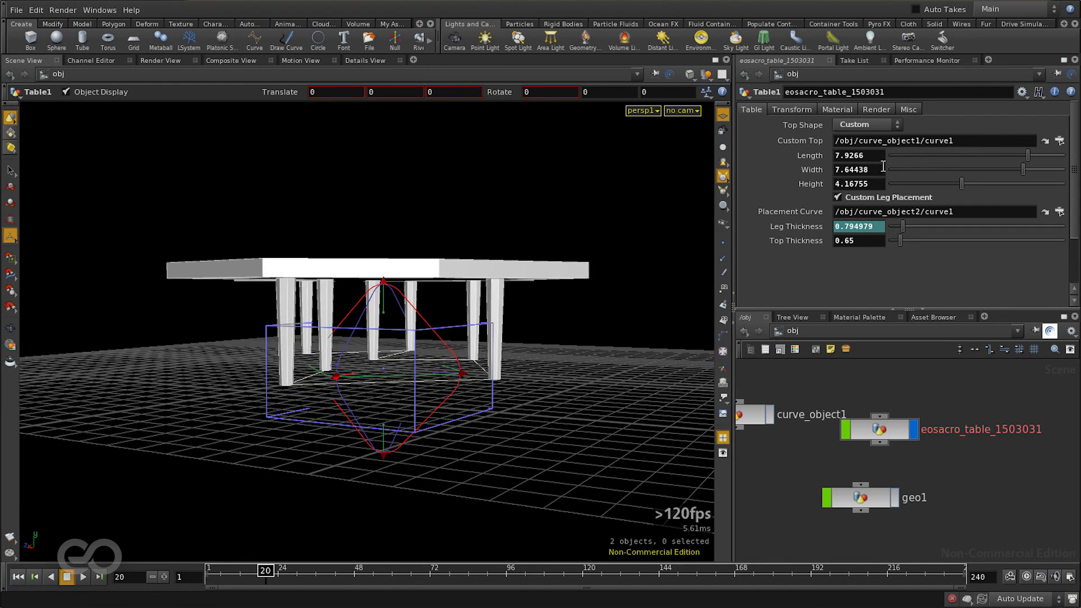
In the table asset's type properties, set the Top Shape parameter to show in Main & Tool Dialogs + Toolbox and apply it.
{"action": "left_click", "coordinate": [873, 432]}
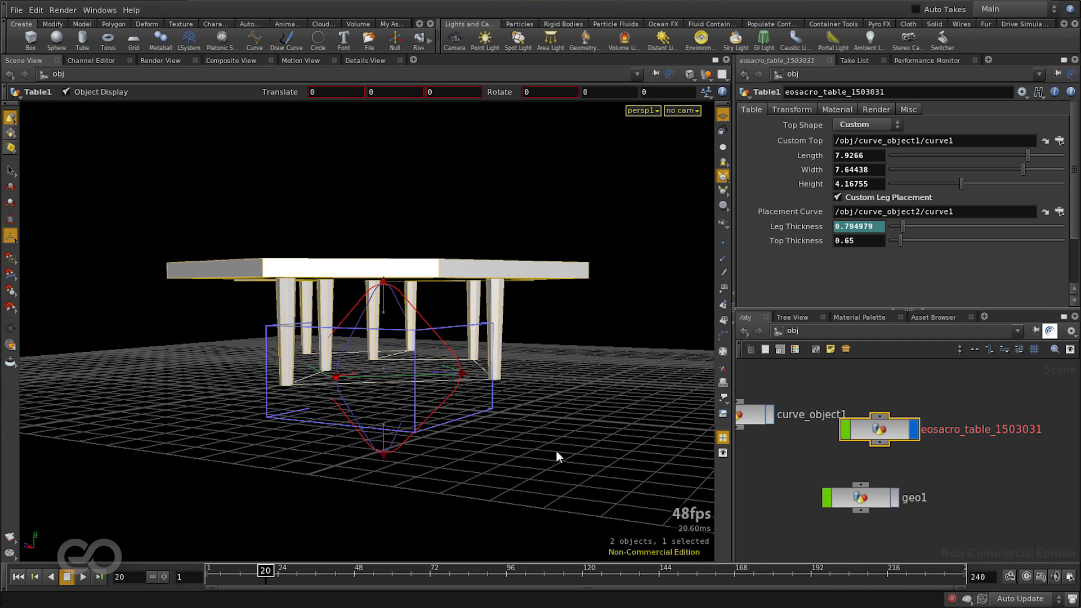
{"action": "right_click", "coordinate": [881, 426]}
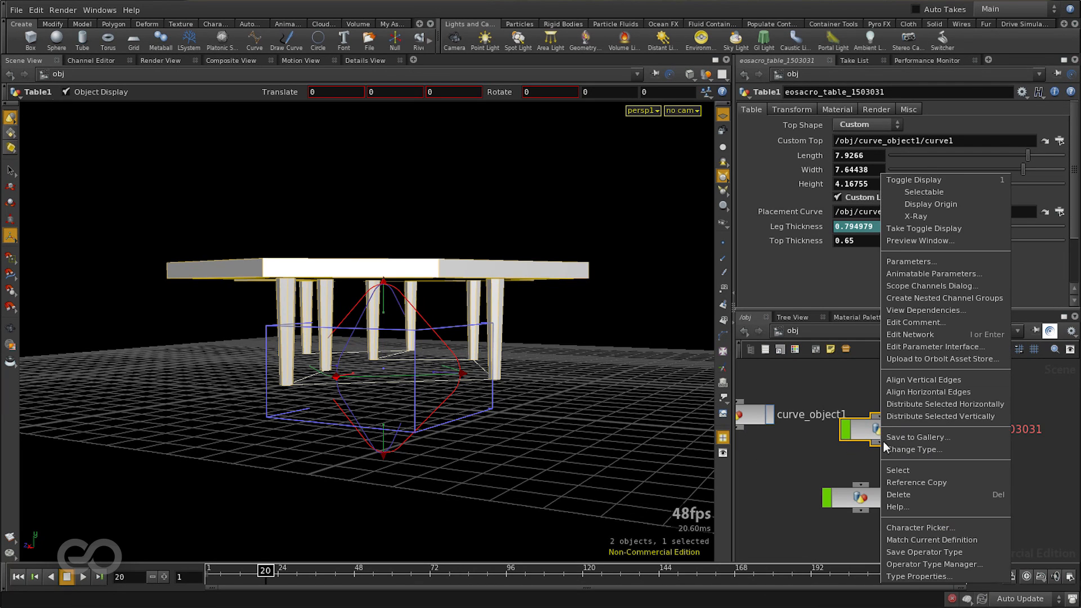
{"action": "left_click", "coordinate": [904, 579]}
{"action": "left_click", "coordinate": [312, 229]}
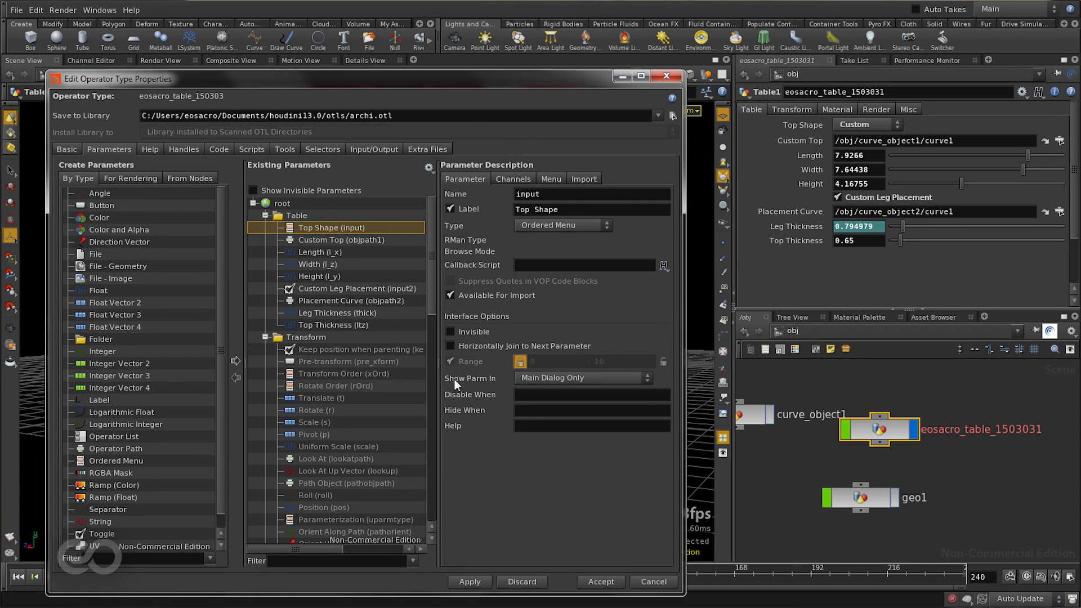
{"action": "left_click", "coordinate": [531, 380]}
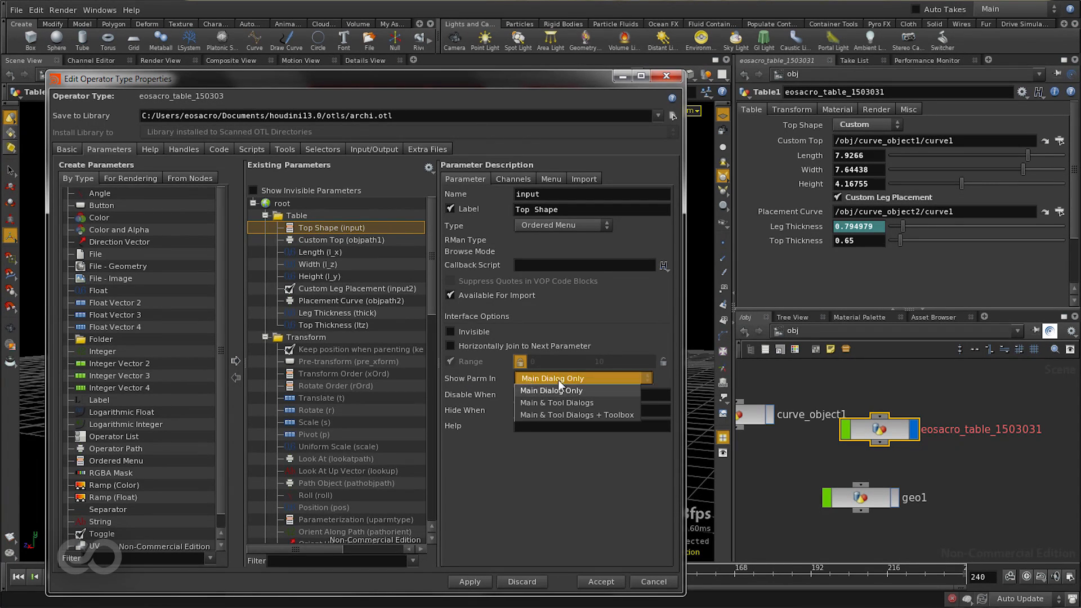
{"action": "left_click", "coordinate": [576, 414]}
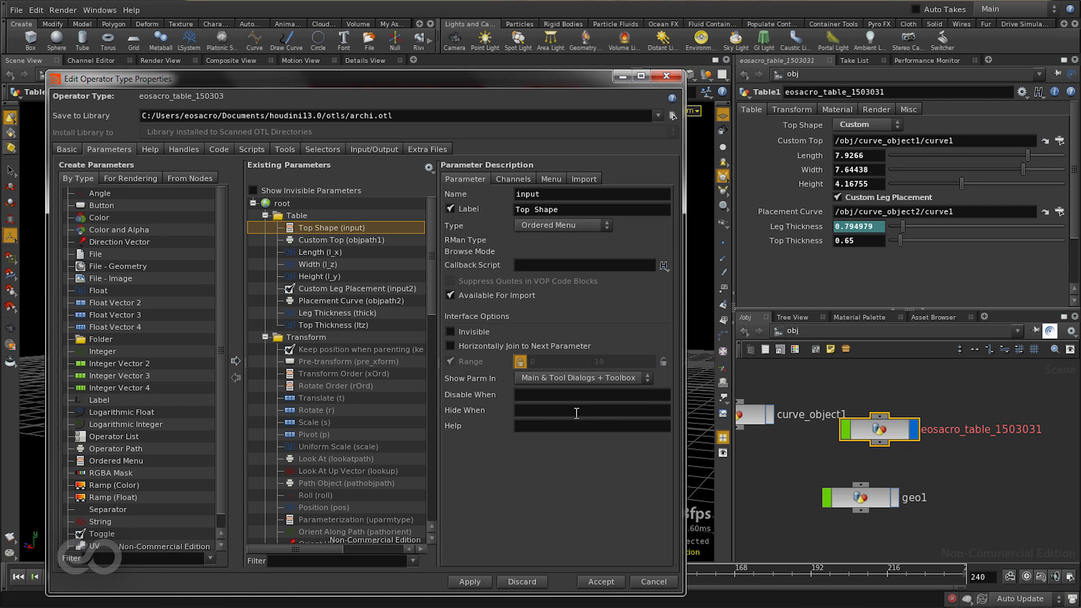
{"action": "left_click", "coordinate": [471, 582]}
Check the Top Shape choices in the viewport's tool controls without changing the shape, and close the type properties.
{"action": "left_click_drag", "start_coordinate": [483, 80], "coordinate": [493, 127]}
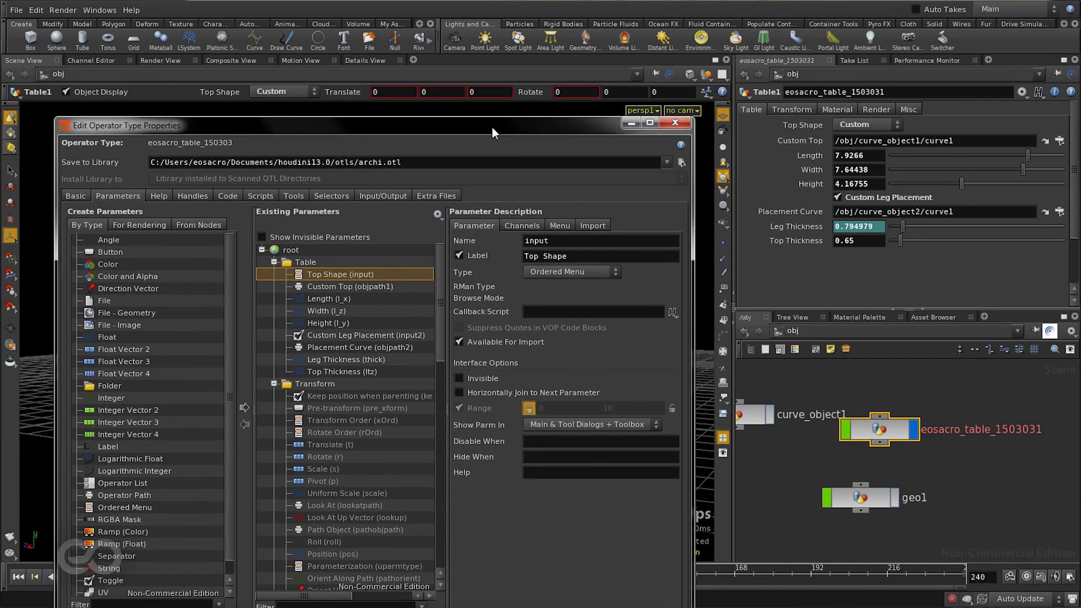
{"action": "left_click", "coordinate": [269, 93]}
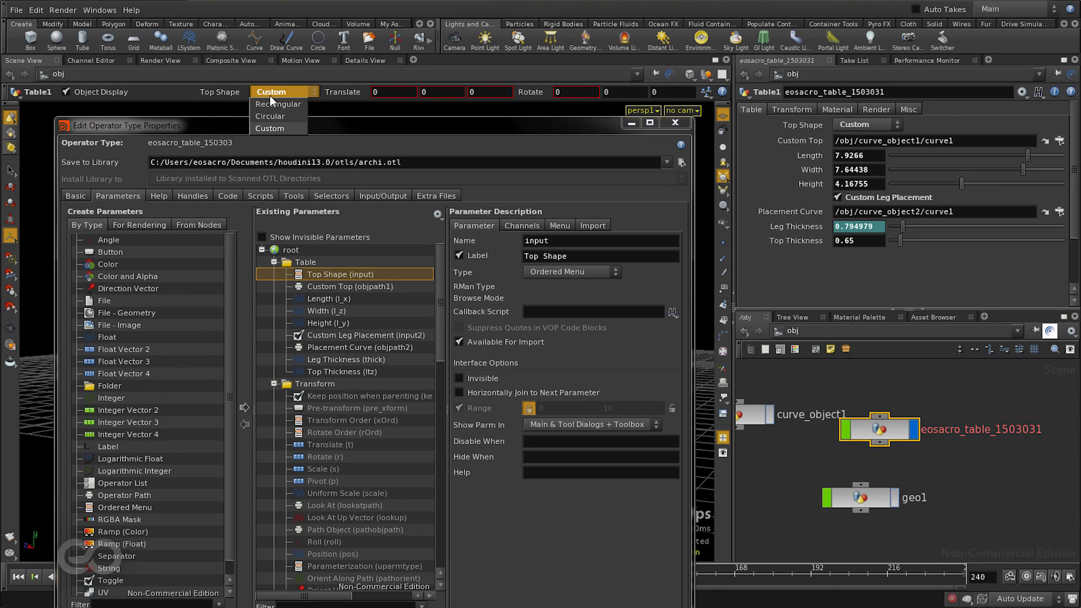
{"action": "left_click", "coordinate": [290, 140]}
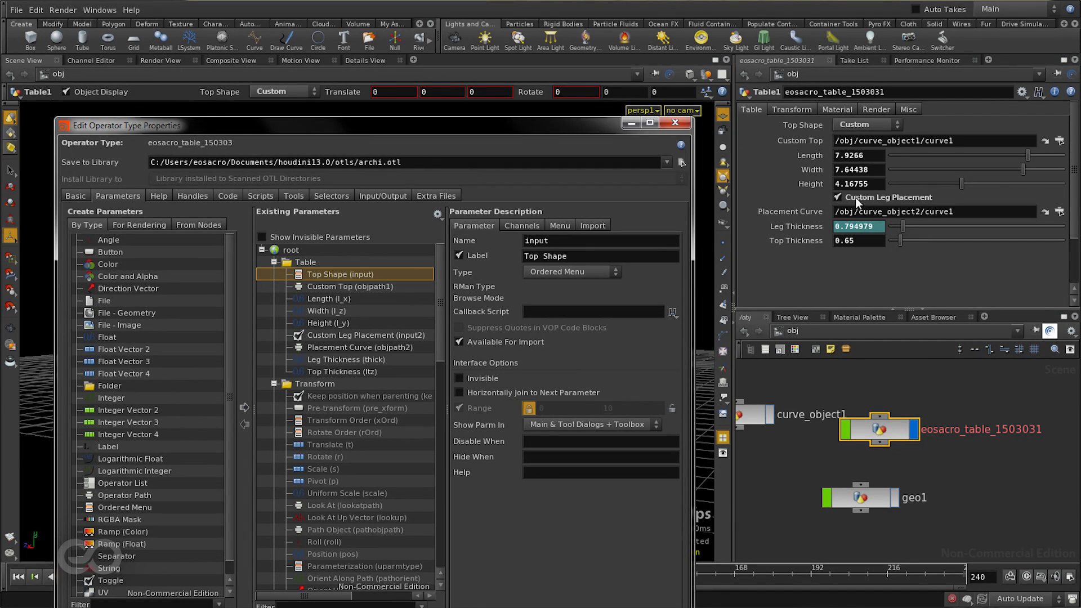
{"action": "left_click", "coordinate": [674, 124]}
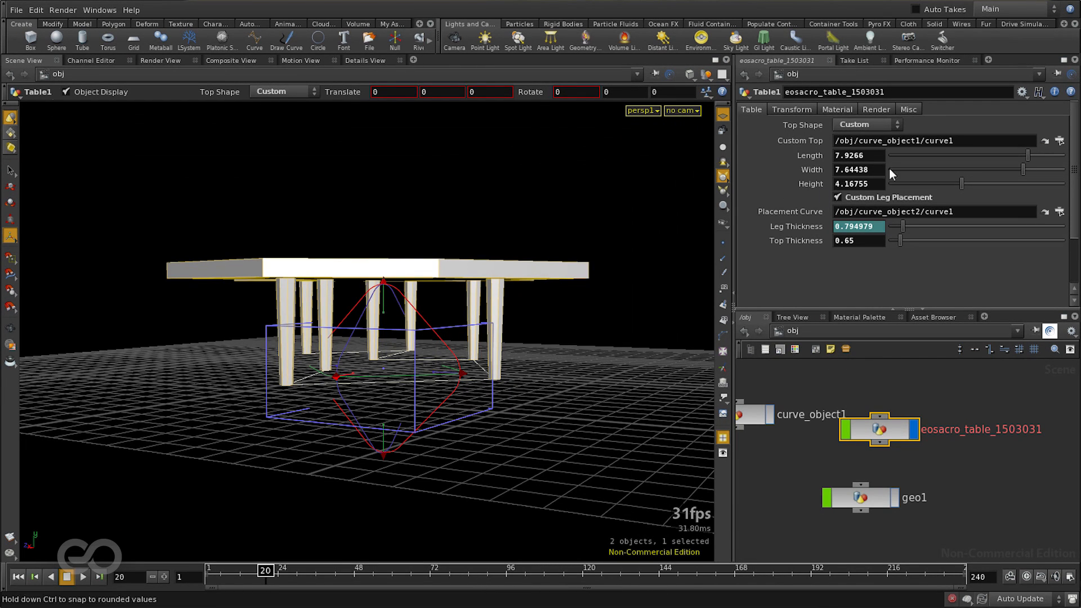
Inspect the deselected custom table from above, examine the asset's whole internal node network, and return to the object level.
{"action": "left_click", "coordinate": [992, 411]}
{"action": "left_click_drag", "start_coordinate": [357, 294], "coordinate": [606, 335], "text": "alt"}
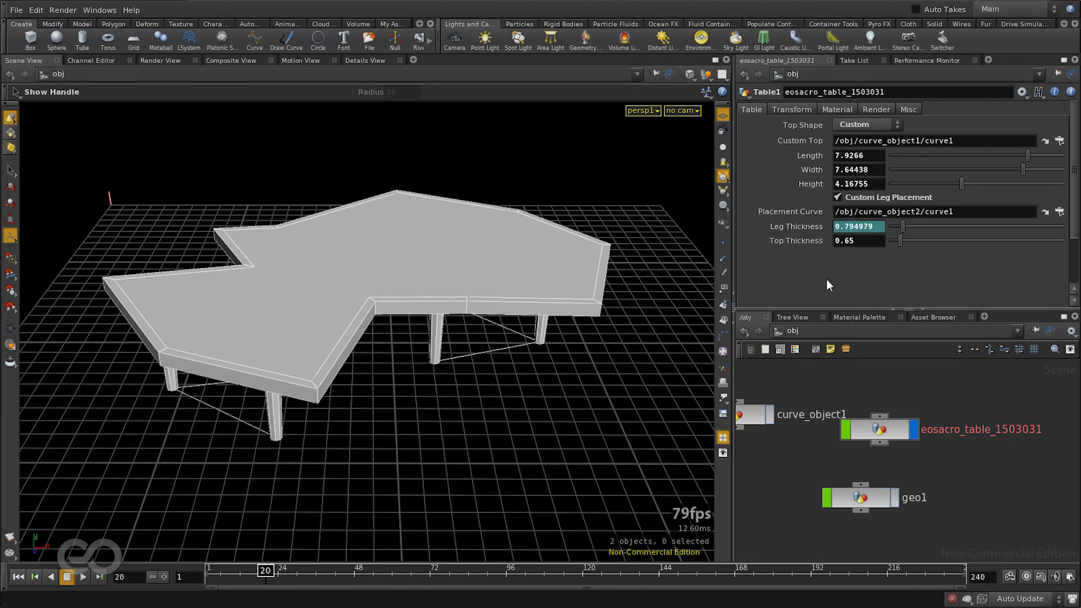
{"action": "double_click", "coordinate": [901, 429]}
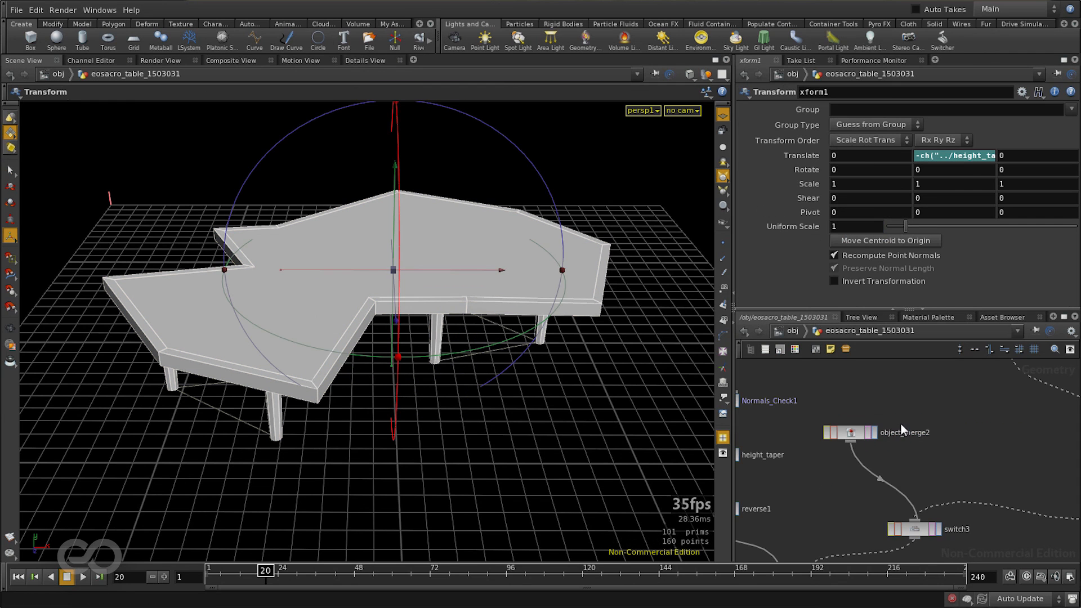
{"action": "scroll", "coordinate": [931, 459], "scroll_direction": "down", "scroll_amount": 6}
{"action": "scroll", "coordinate": [1059, 464], "scroll_direction": "up", "scroll_amount": 5}
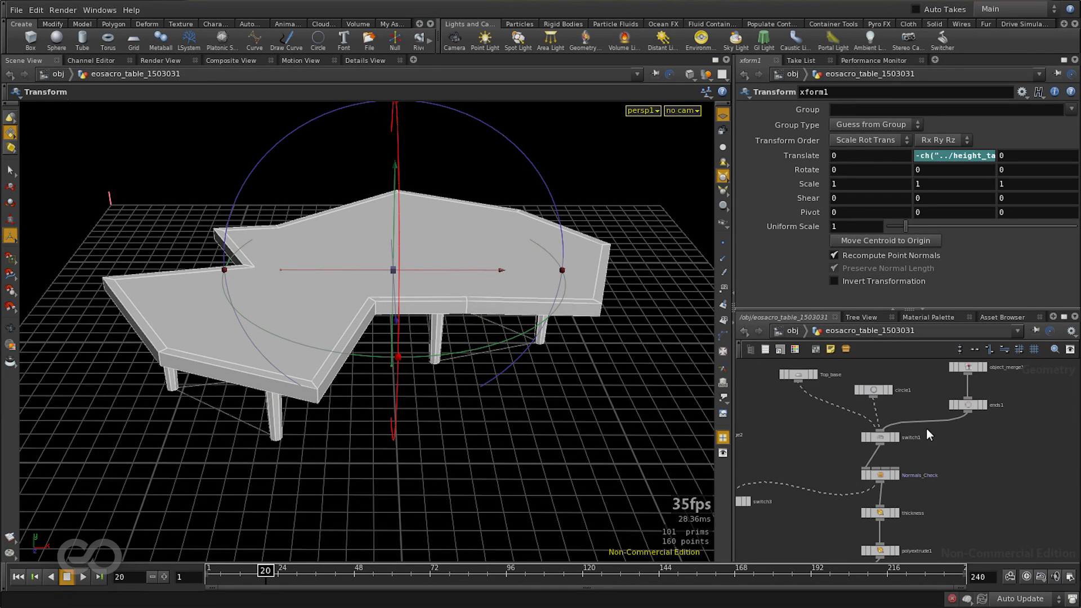
{"action": "key", "text": "h"}
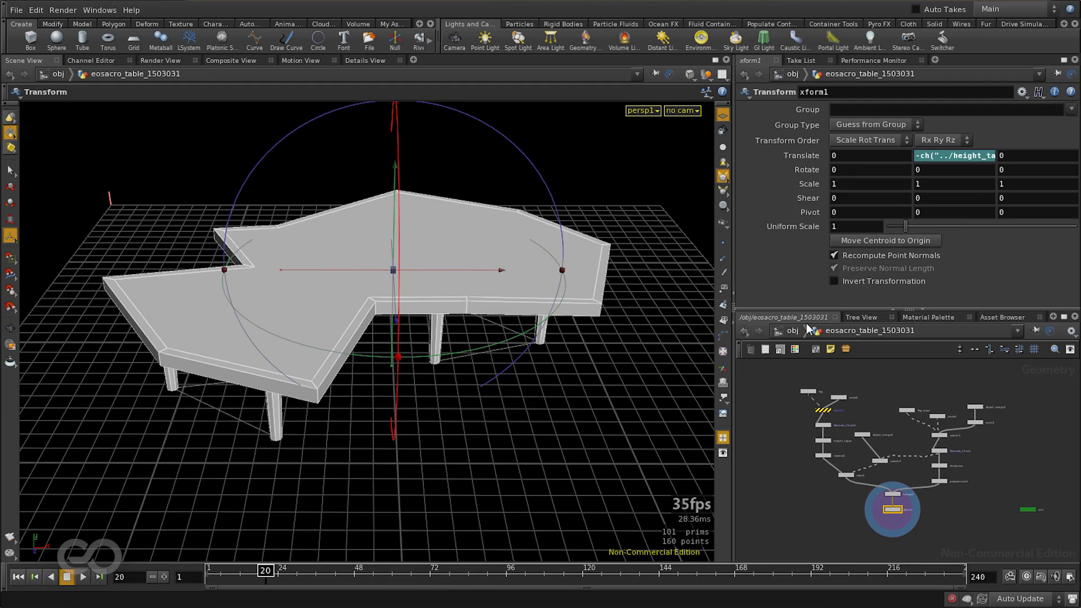
{"action": "left_click", "coordinate": [789, 330]}
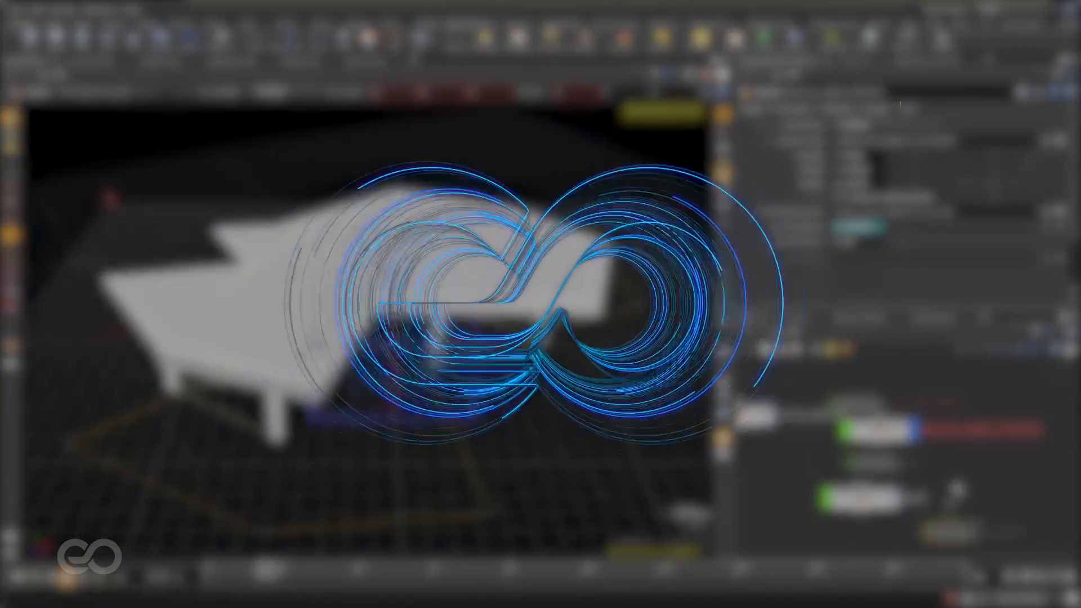